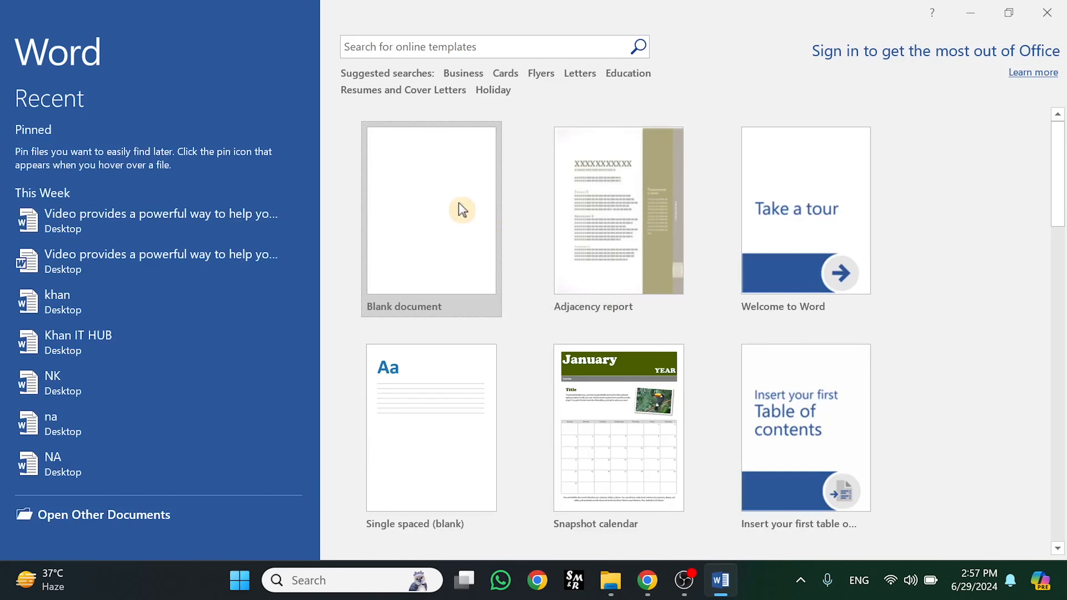
Create a blank Word document and type 'khan it hub' as its first line
click(459, 204)
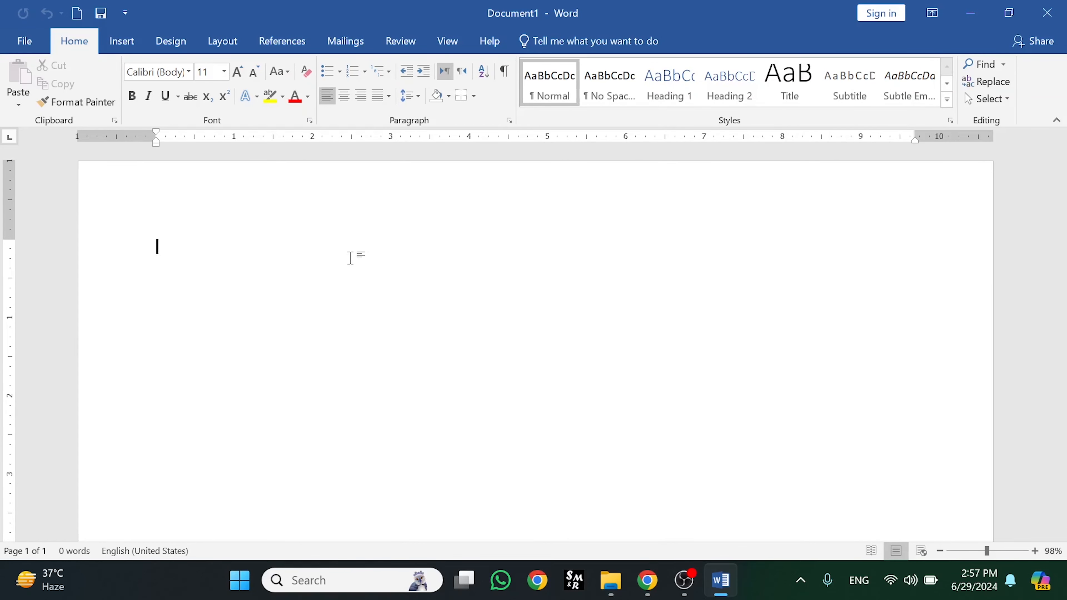
text(kh)
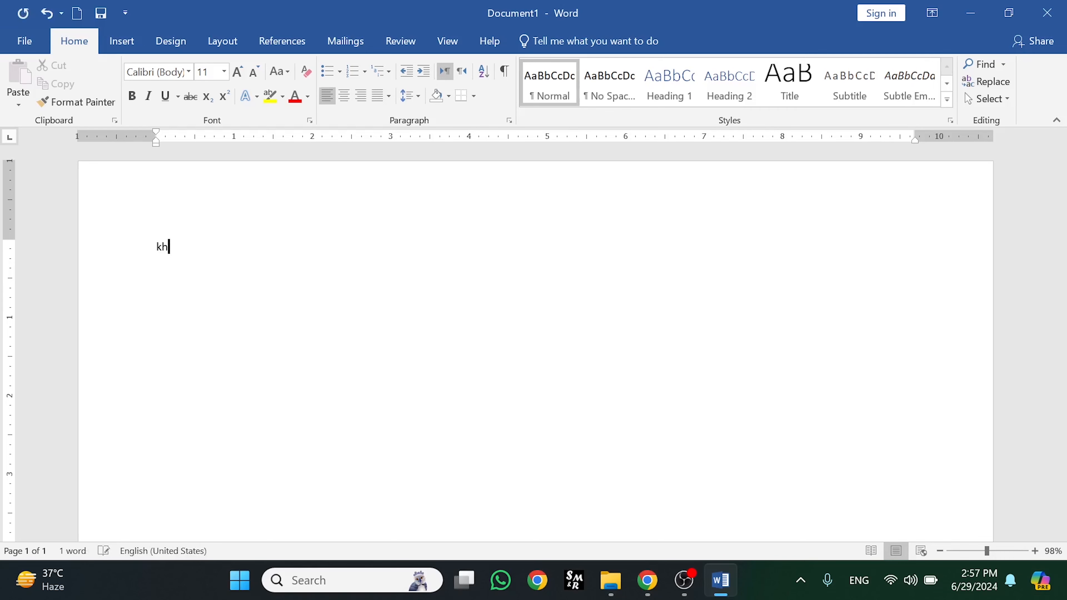
text(an it)
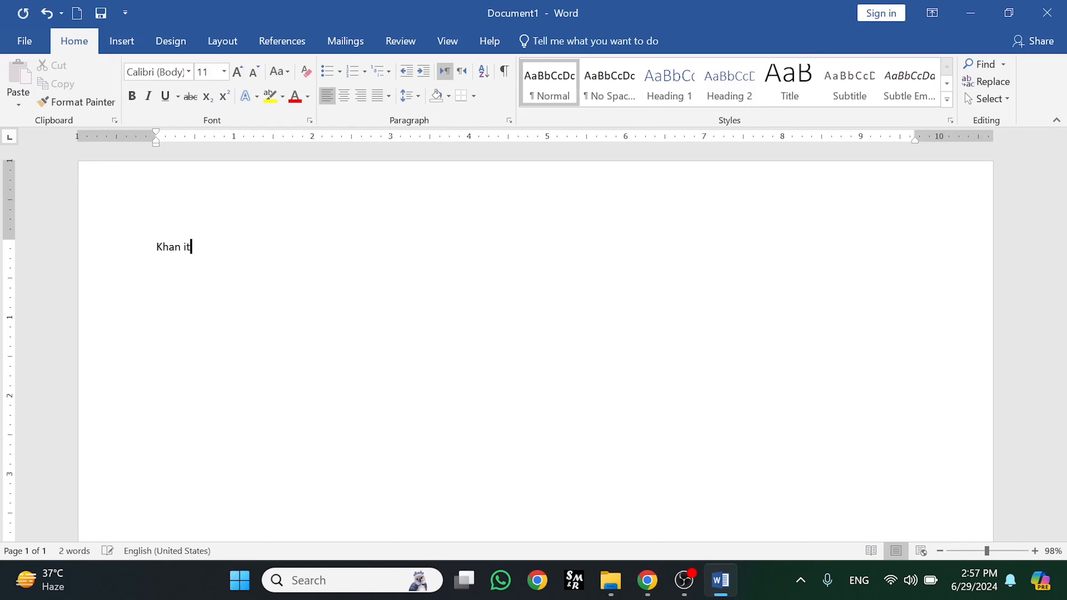
text( hub)
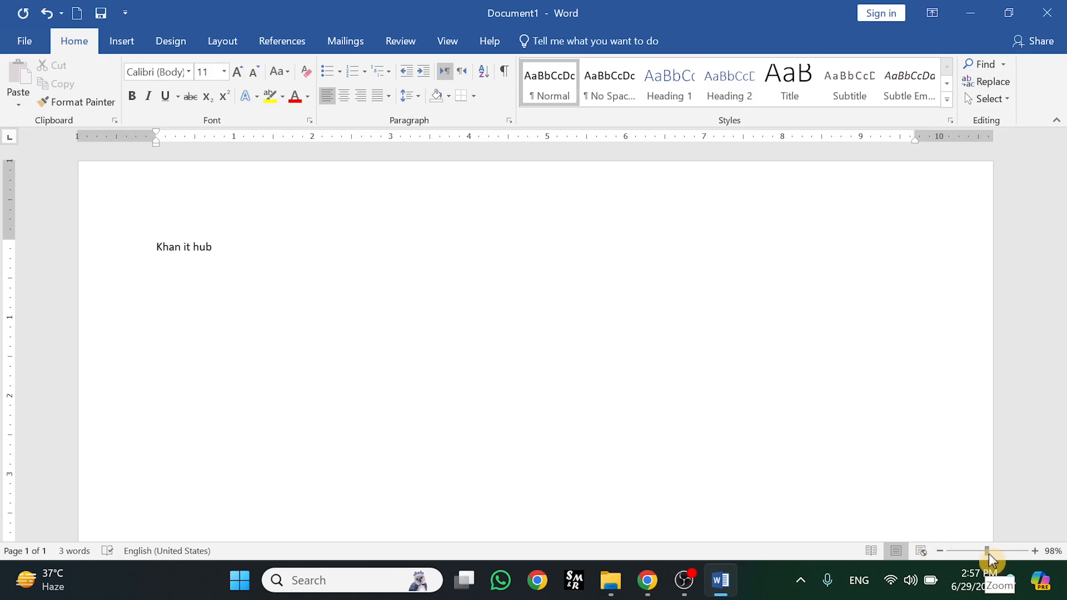
Zoom in on the page and indent the Khan it hub line with a Tab
drag(987, 556, 998, 553)
click(722, 537)
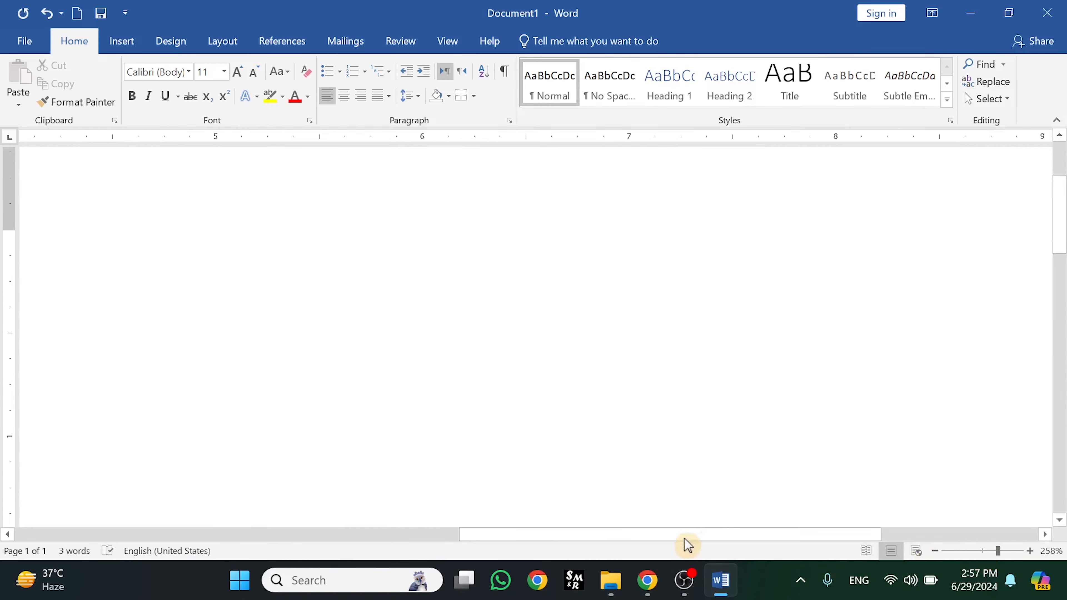
drag(467, 538, 53, 512)
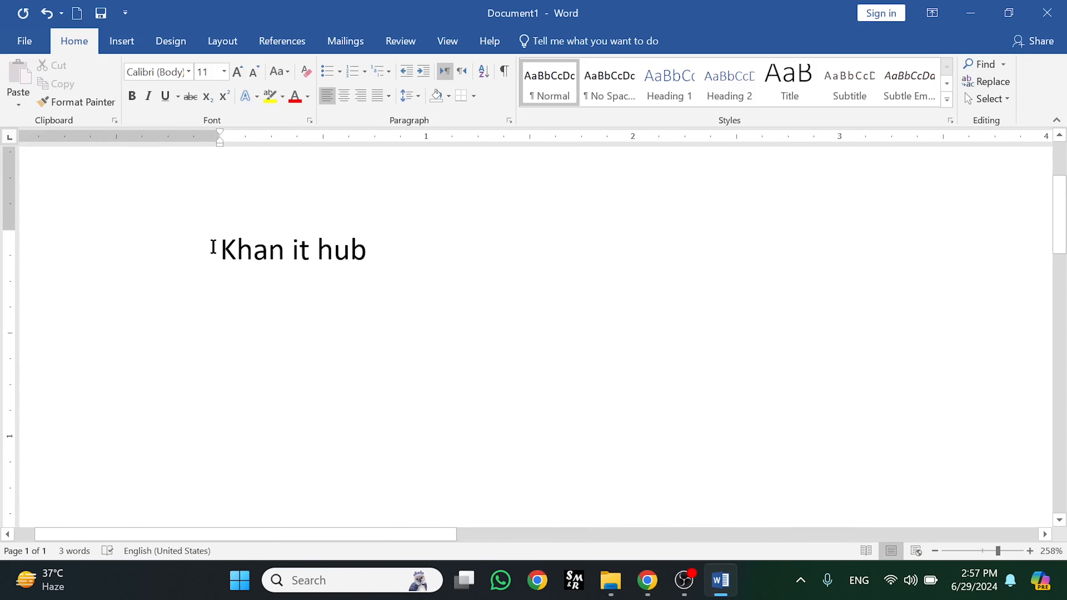
click(217, 248)
key(Tab)
key(Tab)
key(Tab)
key(Tab)
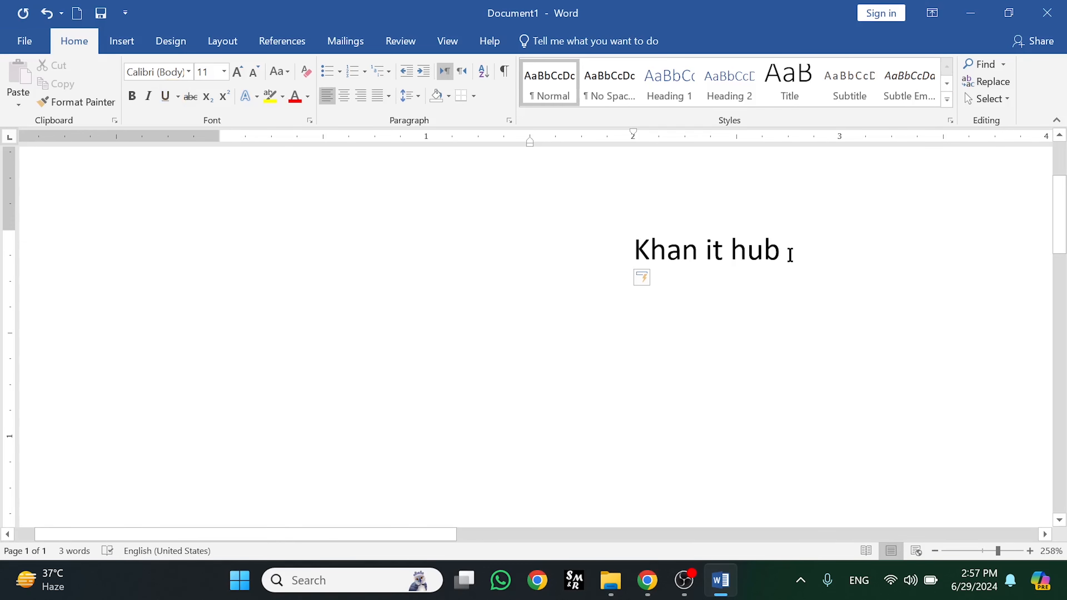
triple_click(786, 248)
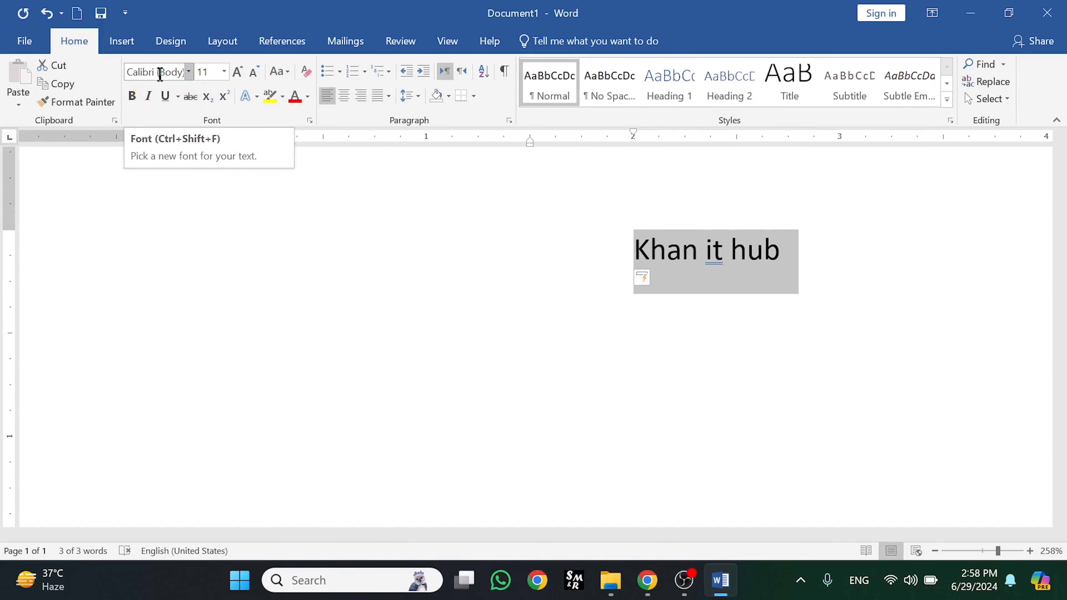
click(190, 76)
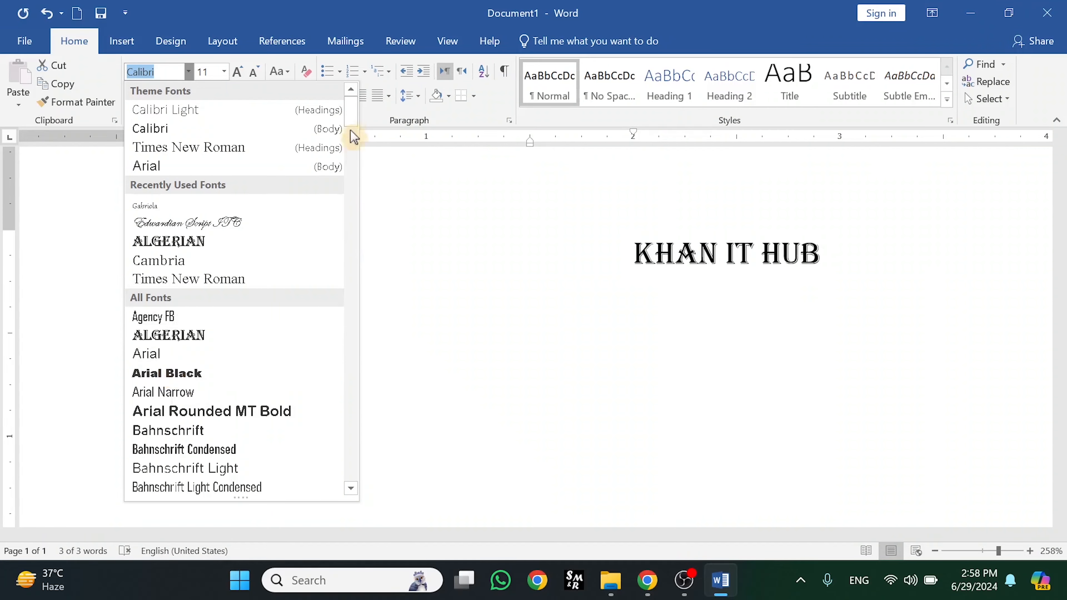
drag(351, 111, 362, 277)
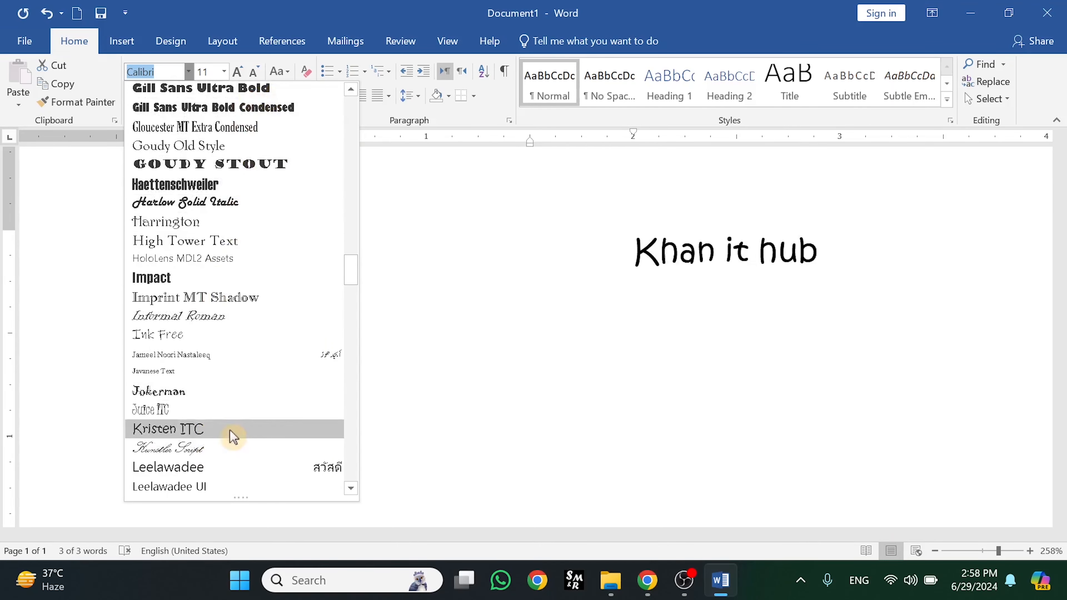
drag(352, 274, 359, 475)
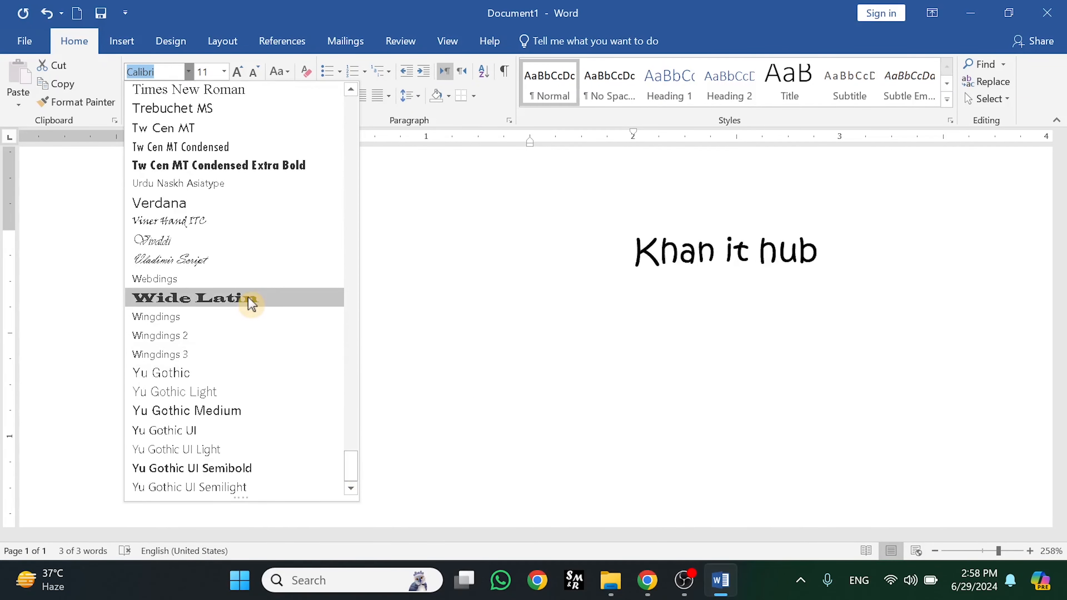
drag(352, 472, 358, 100)
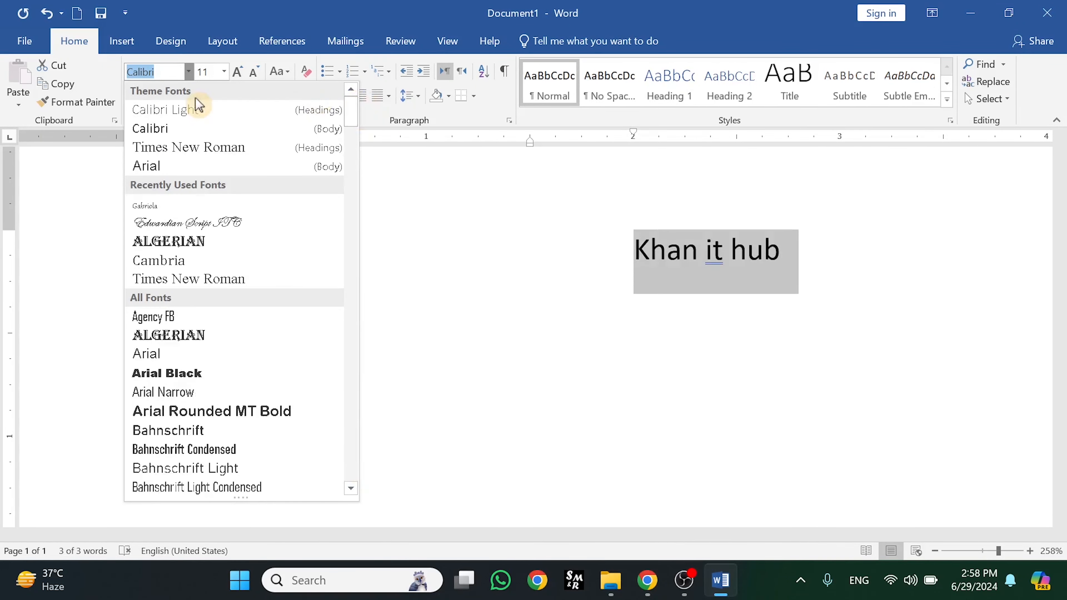
click(184, 127)
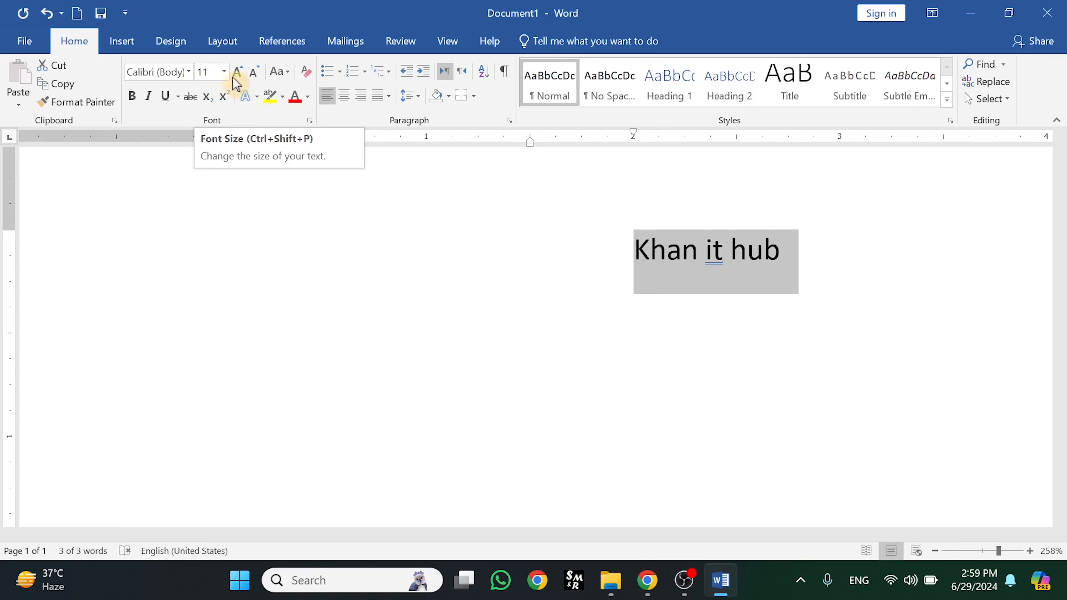
click(224, 73)
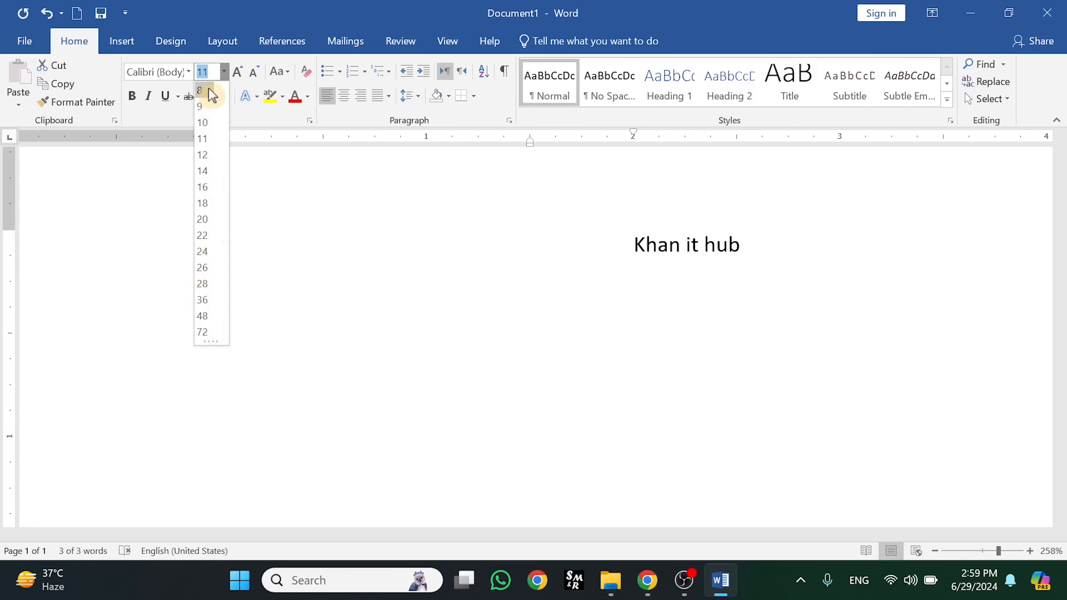
click(207, 145)
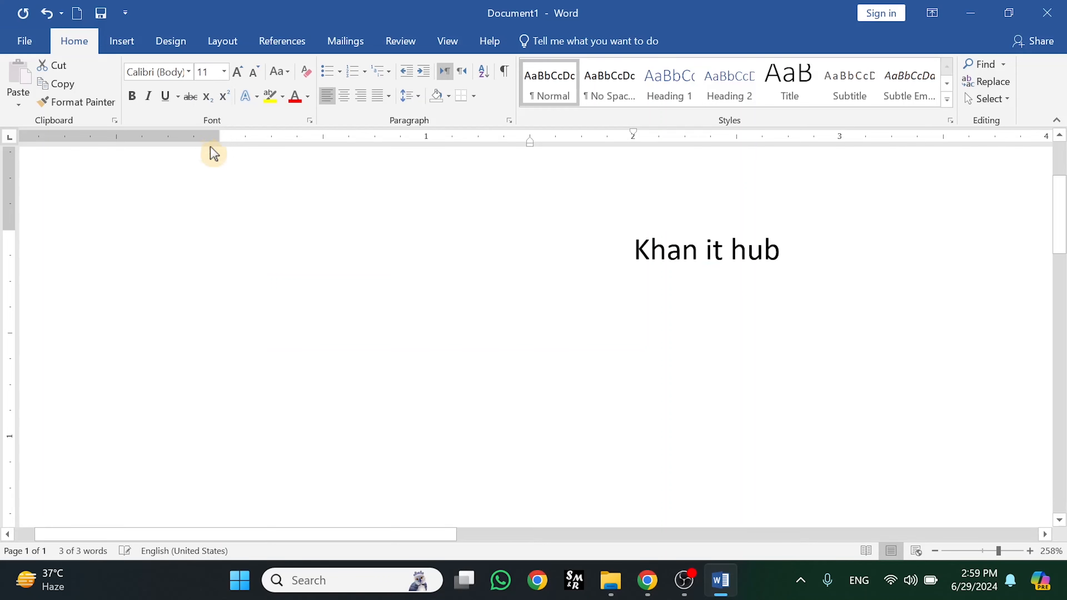
click(215, 79)
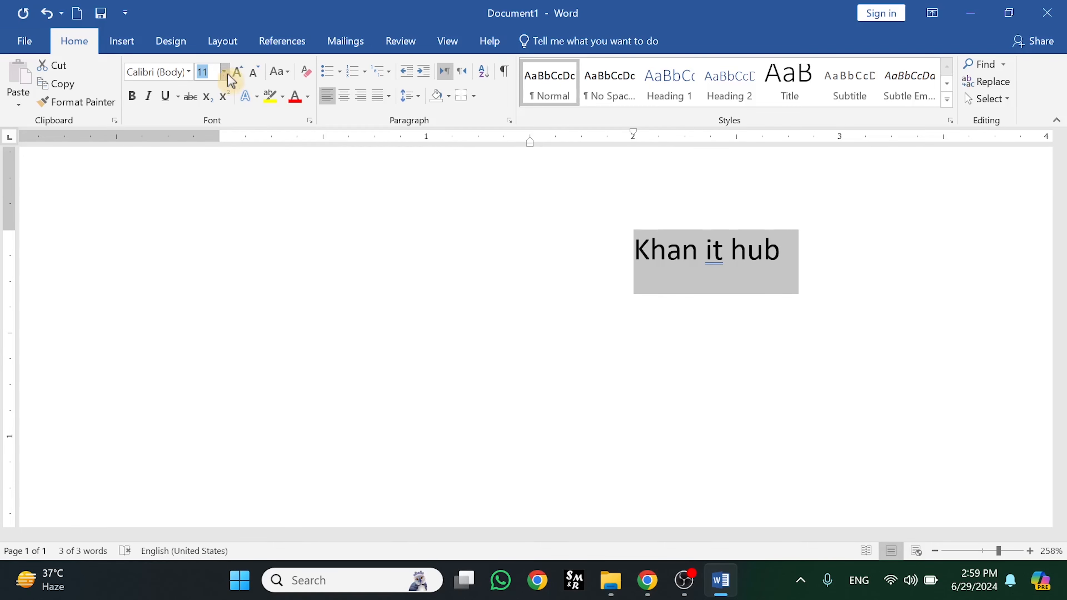
click(227, 73)
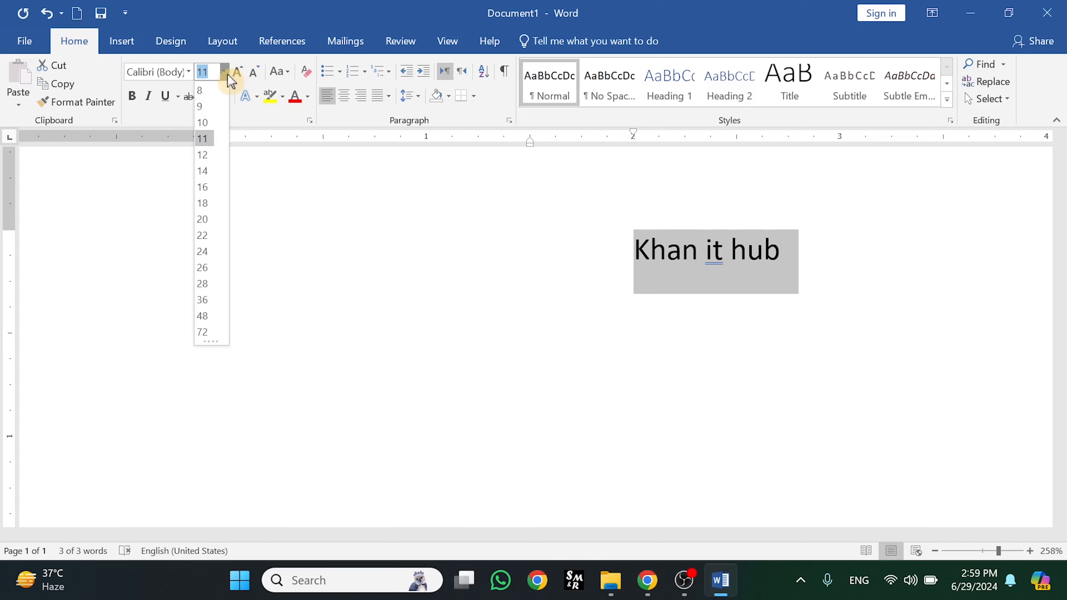
click(227, 73)
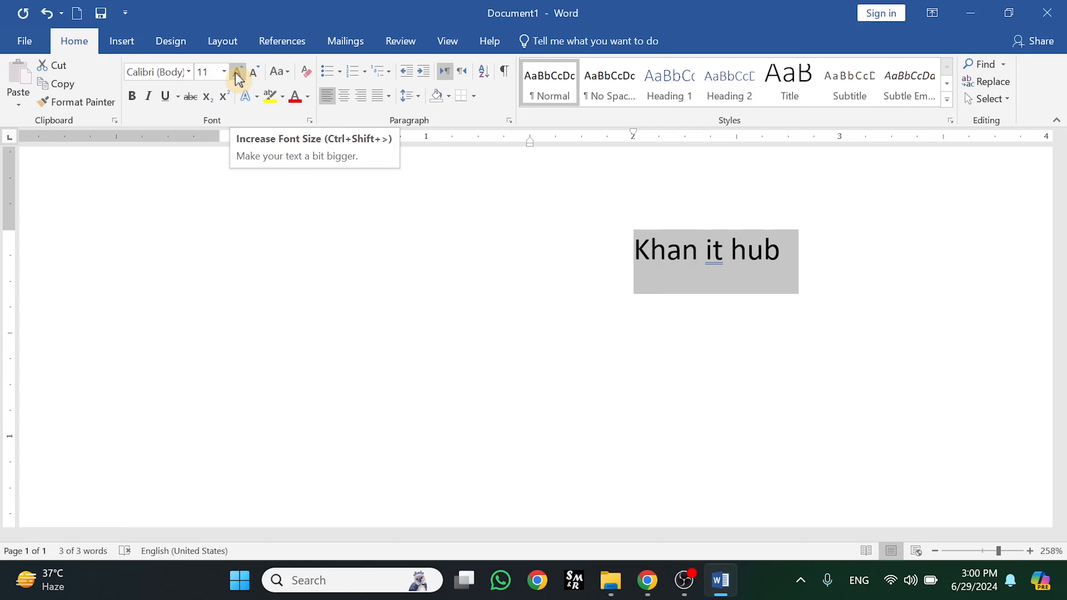
Enlarge the Khan it hub heading through several font-size steps
click(238, 78)
click(238, 78)
click(238, 78)
click(238, 78)
click(238, 78)
click(238, 78)
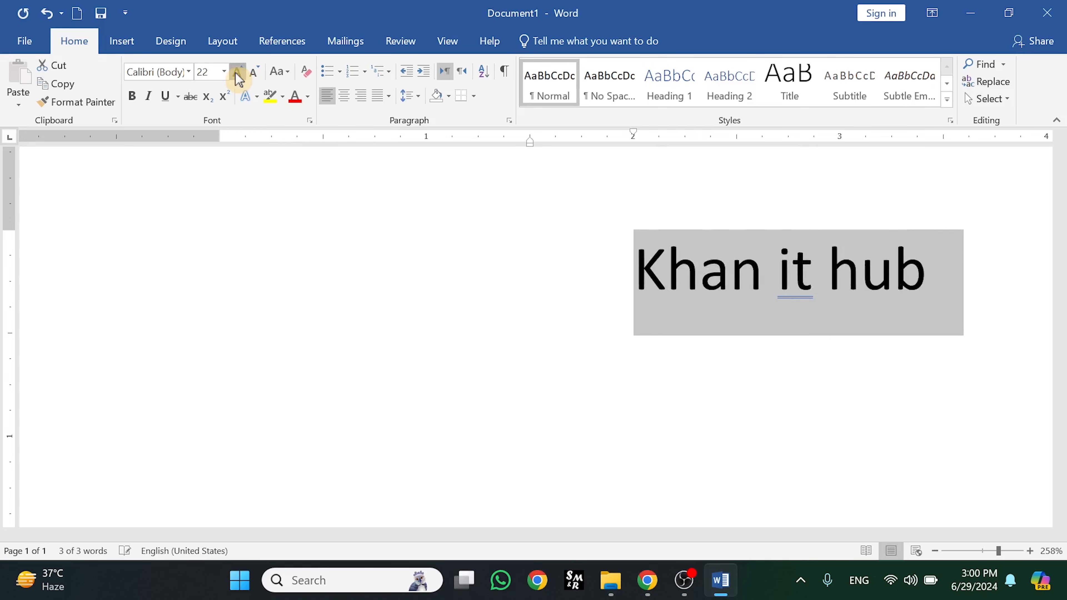
click(238, 78)
click(239, 78)
click(238, 78)
click(238, 78)
click(238, 78)
click(238, 77)
click(238, 77)
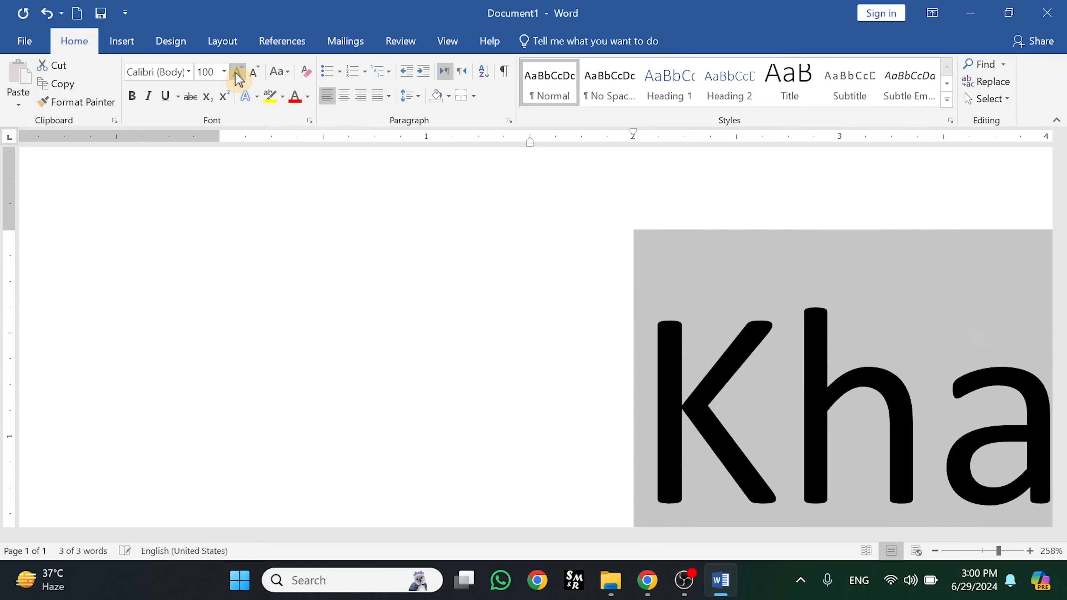
click(238, 78)
click(239, 78)
click(238, 78)
click(238, 78)
click(239, 78)
click(238, 78)
click(238, 78)
click(238, 77)
click(239, 78)
click(238, 77)
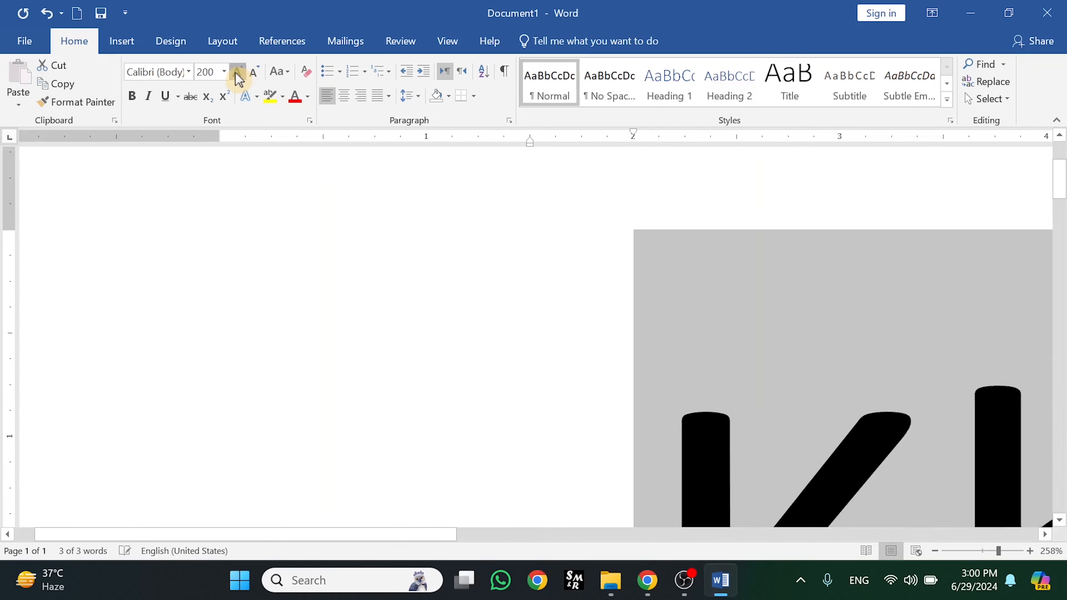
click(238, 78)
click(238, 78)
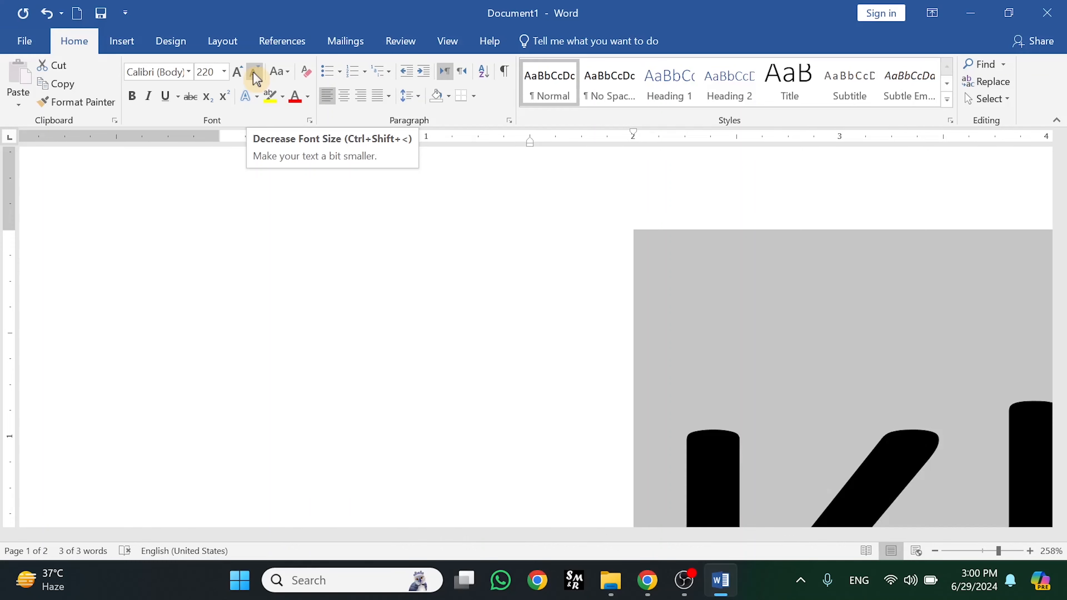
Bring the heading back down to font size 14 and make it bold
click(254, 76)
click(254, 76)
click(254, 75)
click(255, 75)
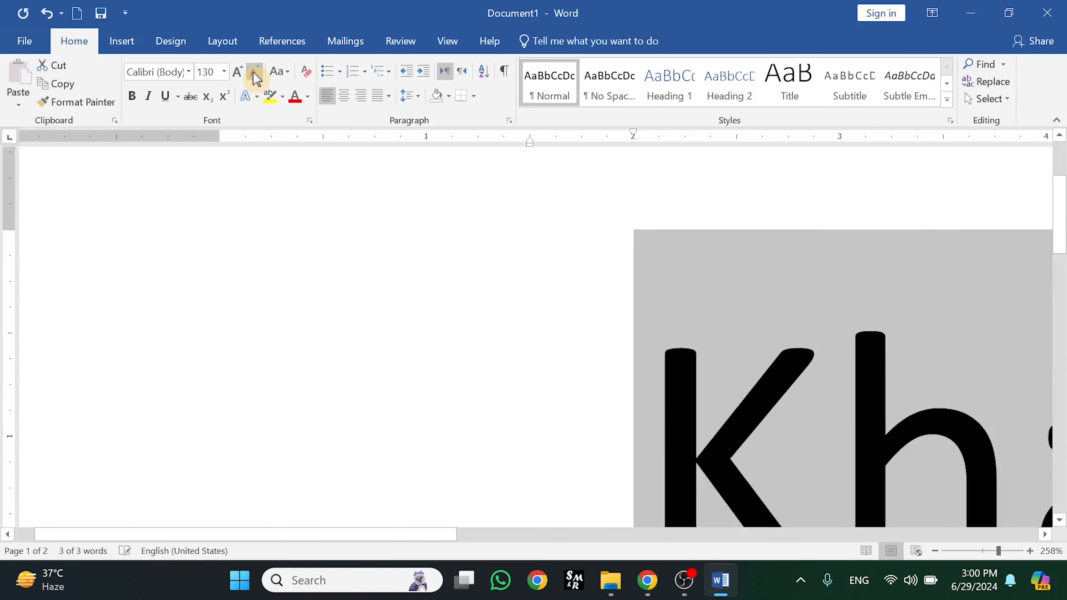
click(254, 75)
click(254, 76)
click(255, 75)
click(255, 76)
click(255, 75)
click(255, 76)
click(254, 75)
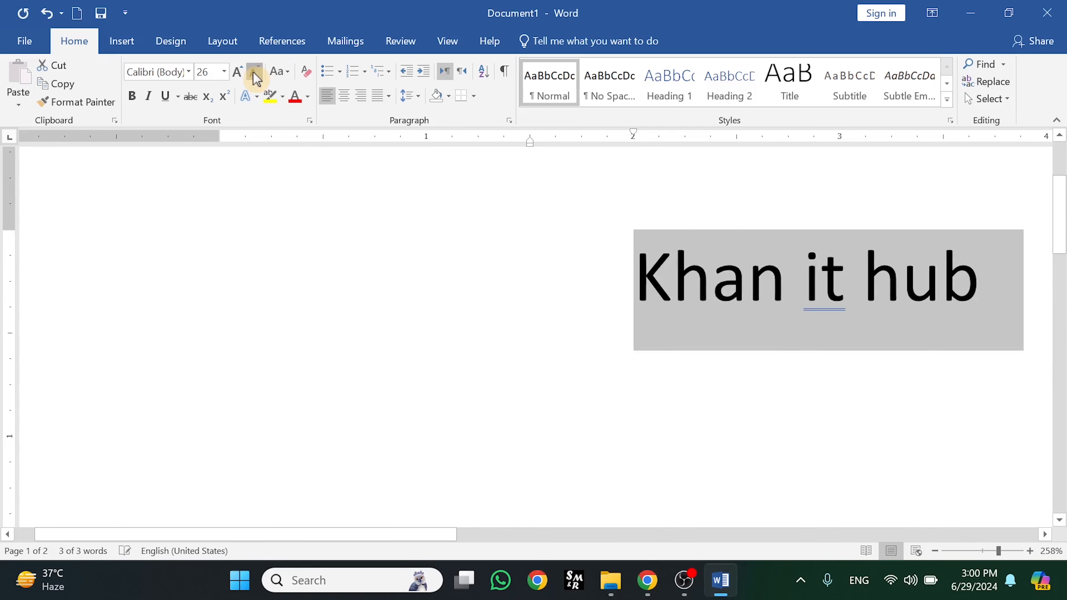
click(255, 77)
click(254, 77)
click(255, 77)
click(255, 76)
click(255, 76)
click(254, 76)
click(255, 76)
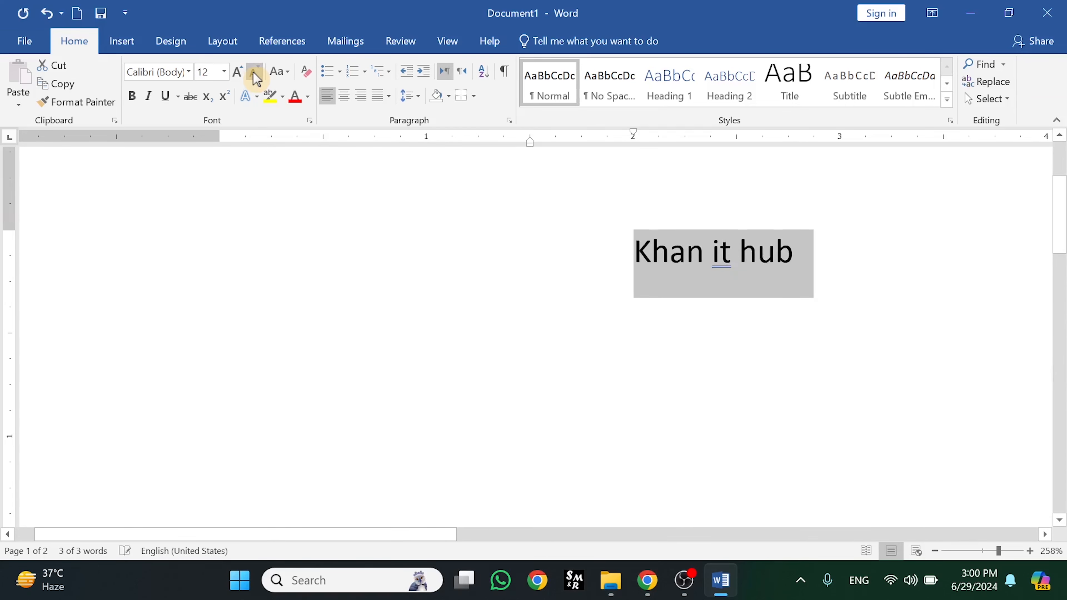
click(238, 73)
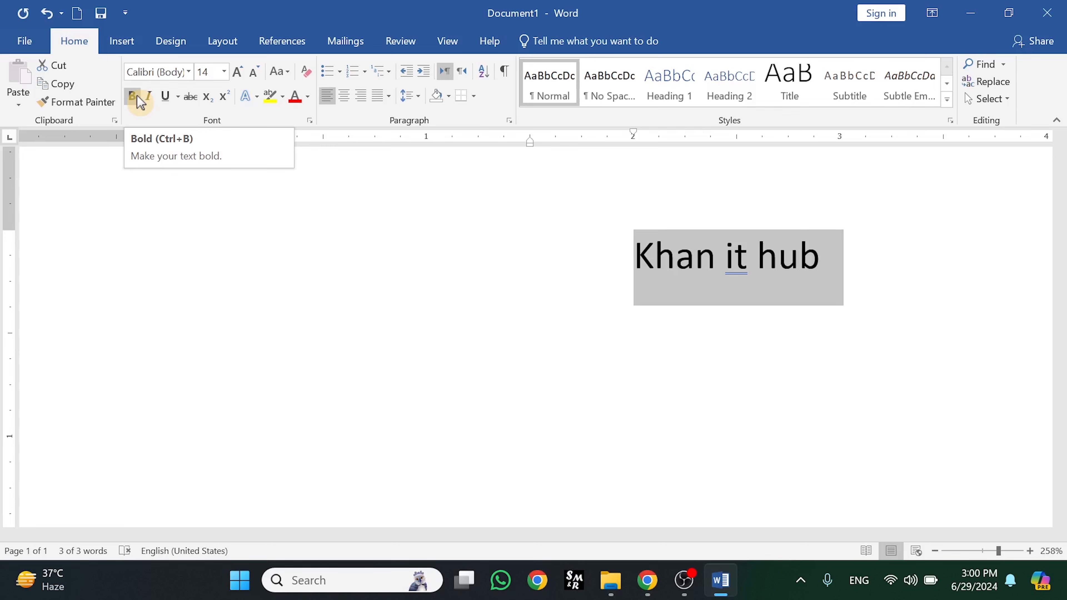
click(140, 102)
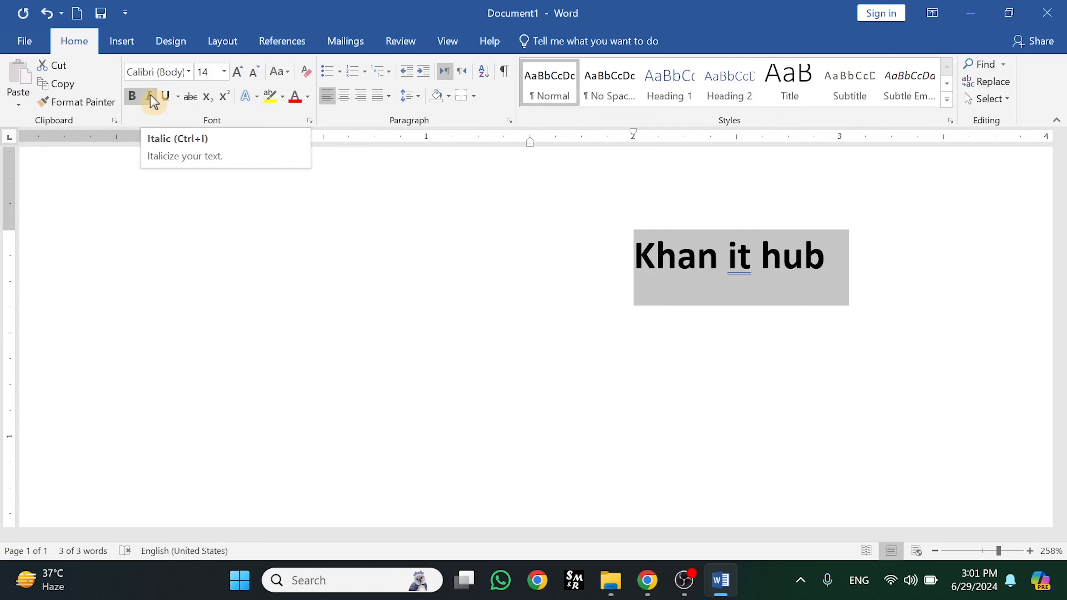
Italicize the bold Khan it hub heading
click(150, 97)
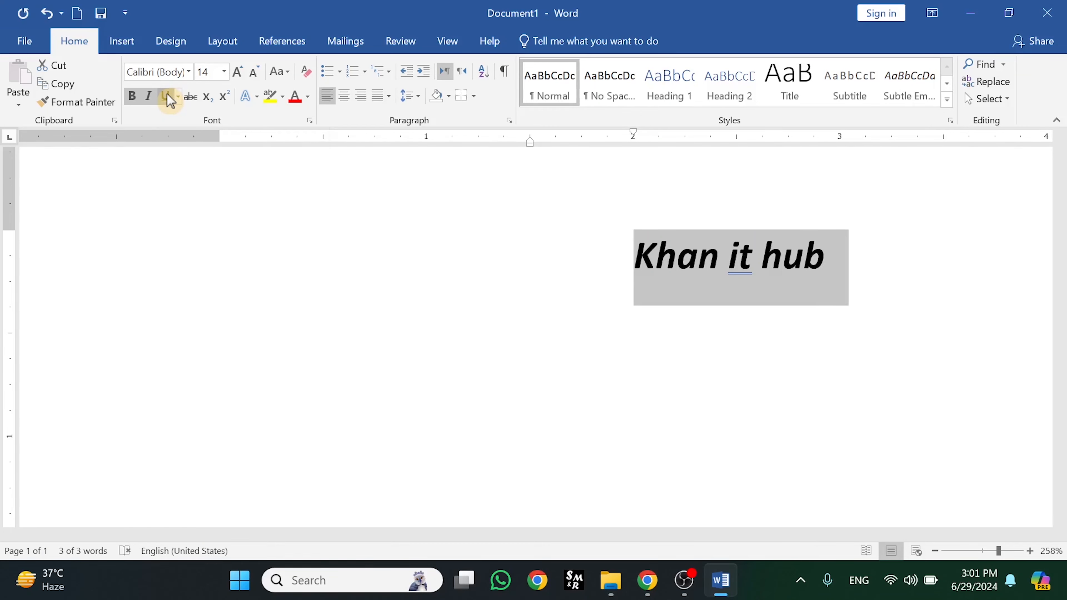
Underline the heading, then browse the underline style list and Underline Color options
click(170, 101)
click(180, 97)
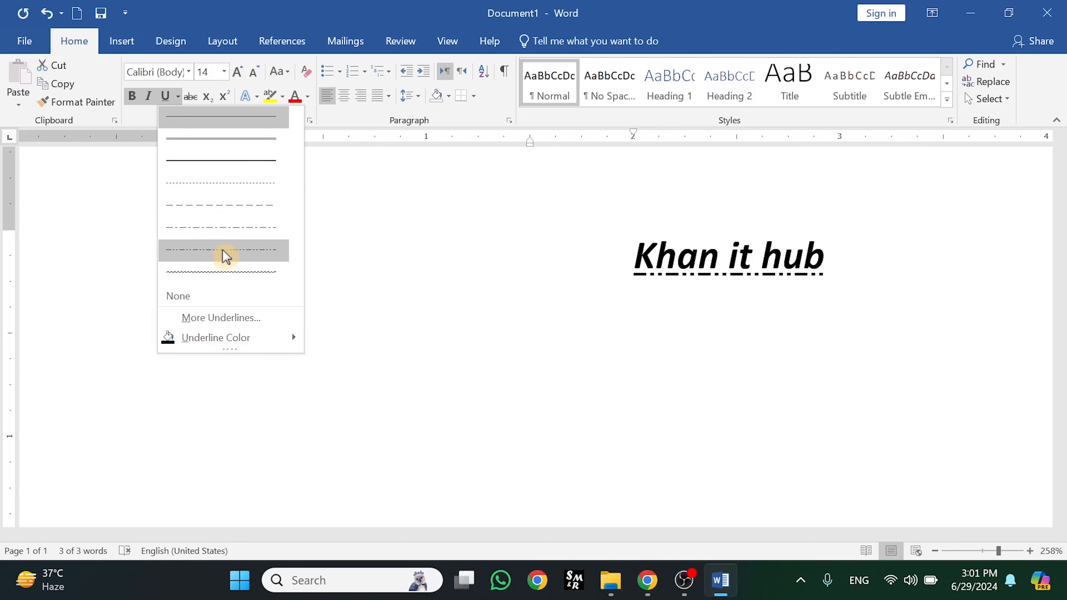
click(322, 187)
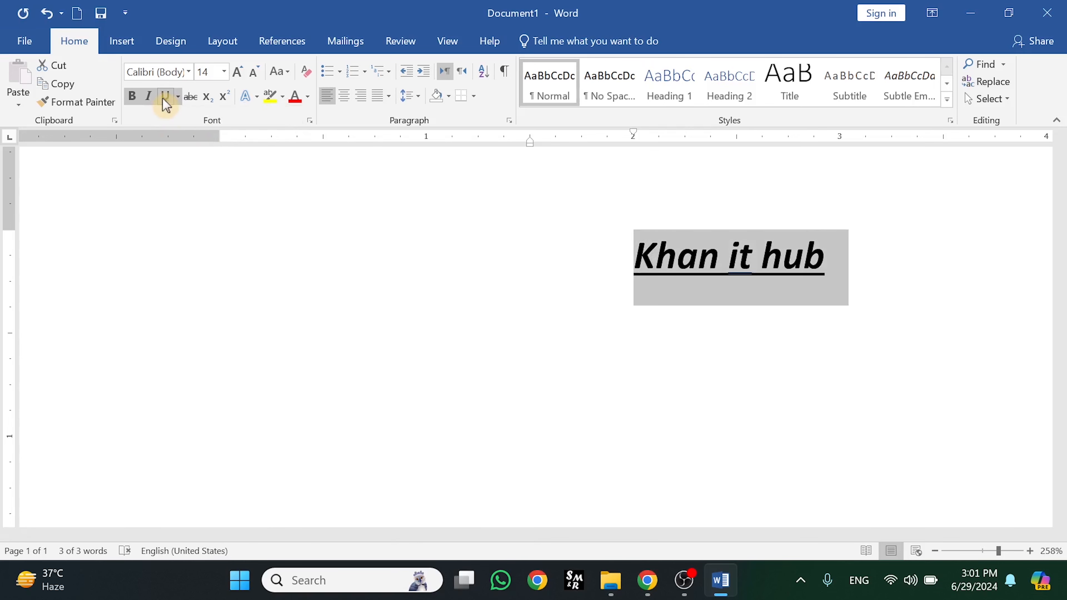
click(180, 96)
click(180, 98)
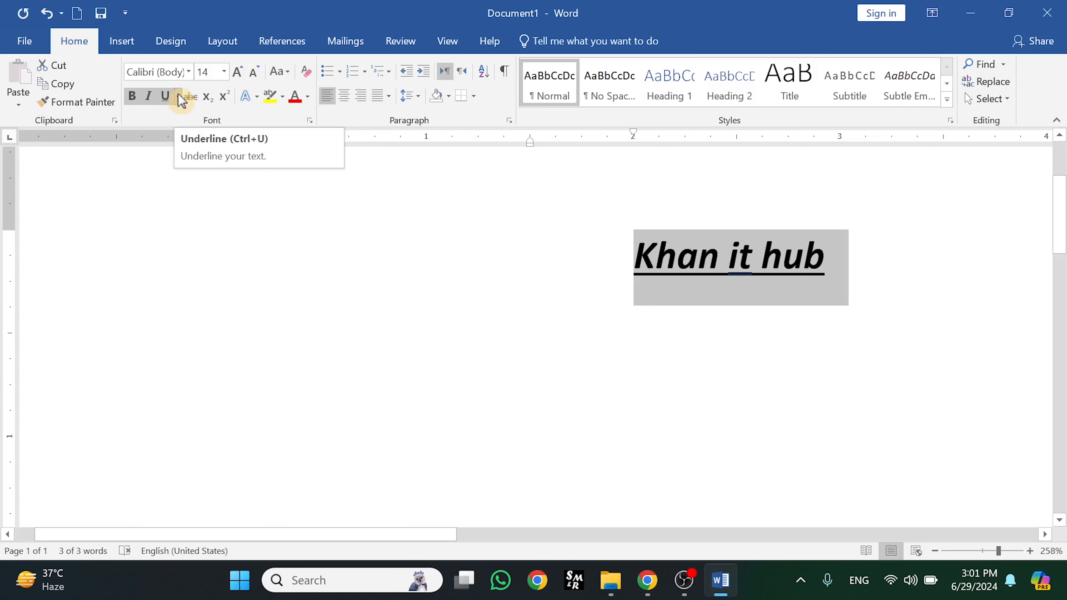
click(180, 98)
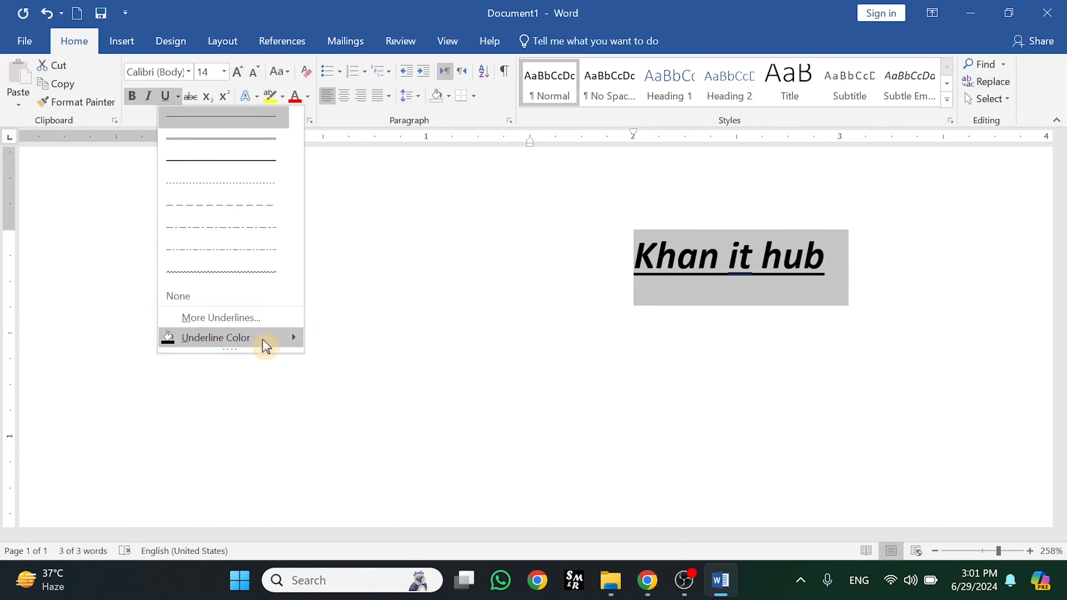
mouse_move(265, 345)
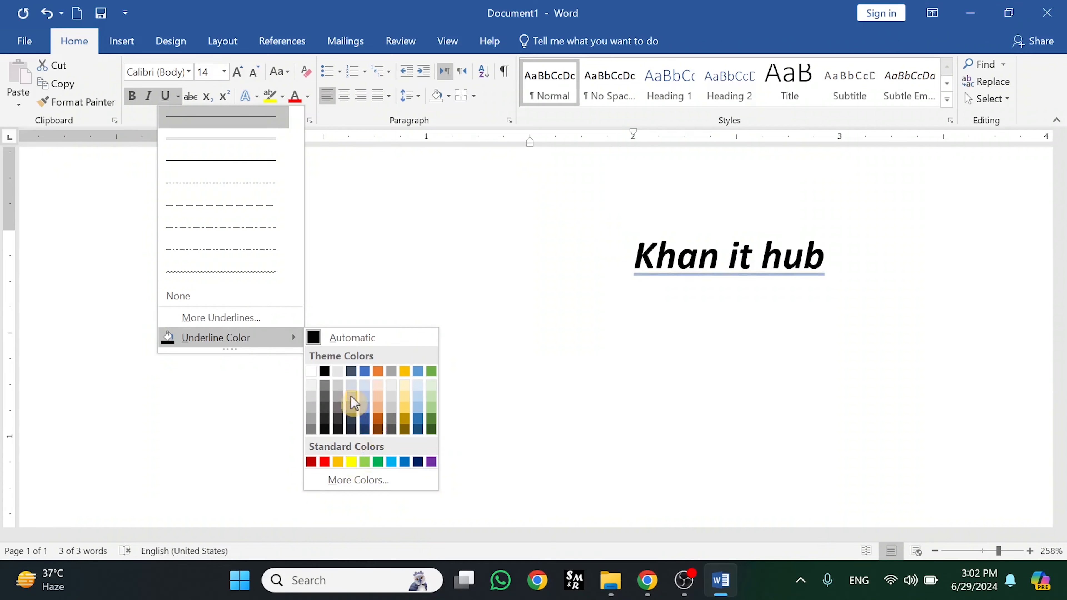
Browse the full underline style list in the Font dialog, then cancel without changes
click(251, 320)
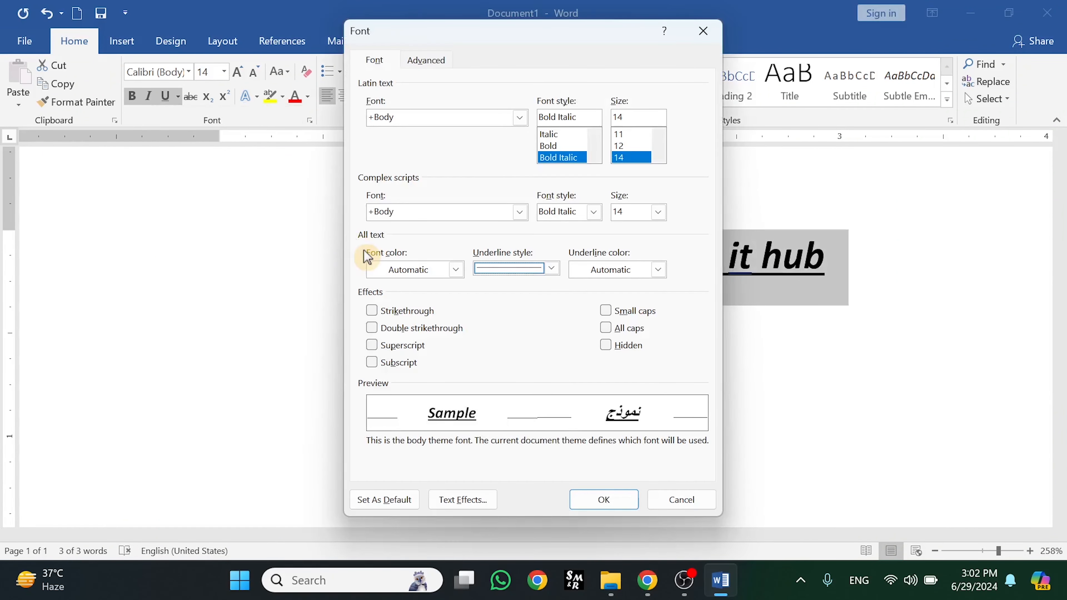
click(551, 269)
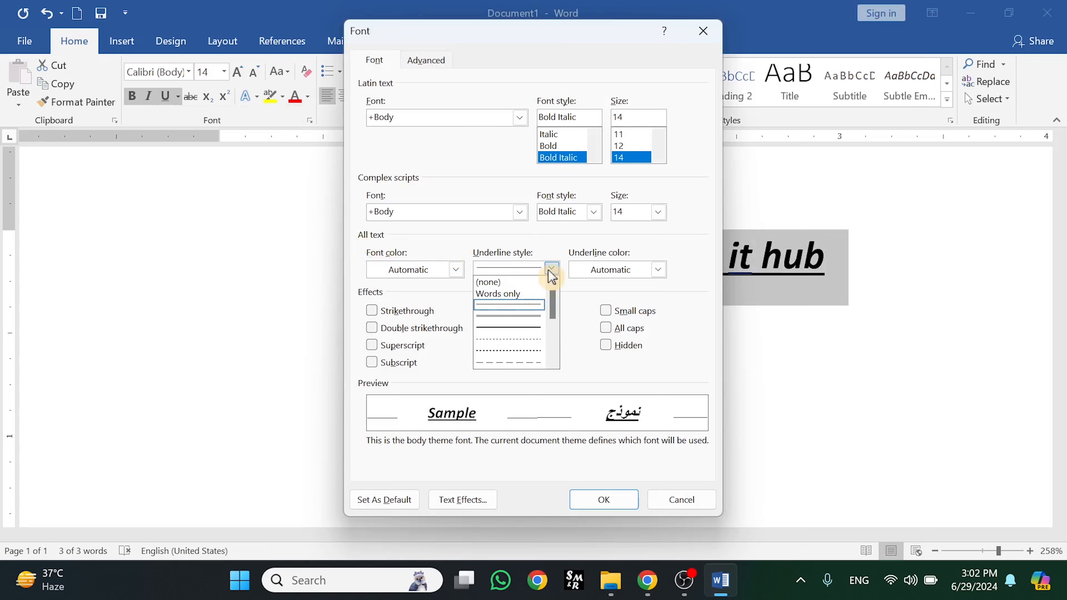
drag(551, 296, 554, 357)
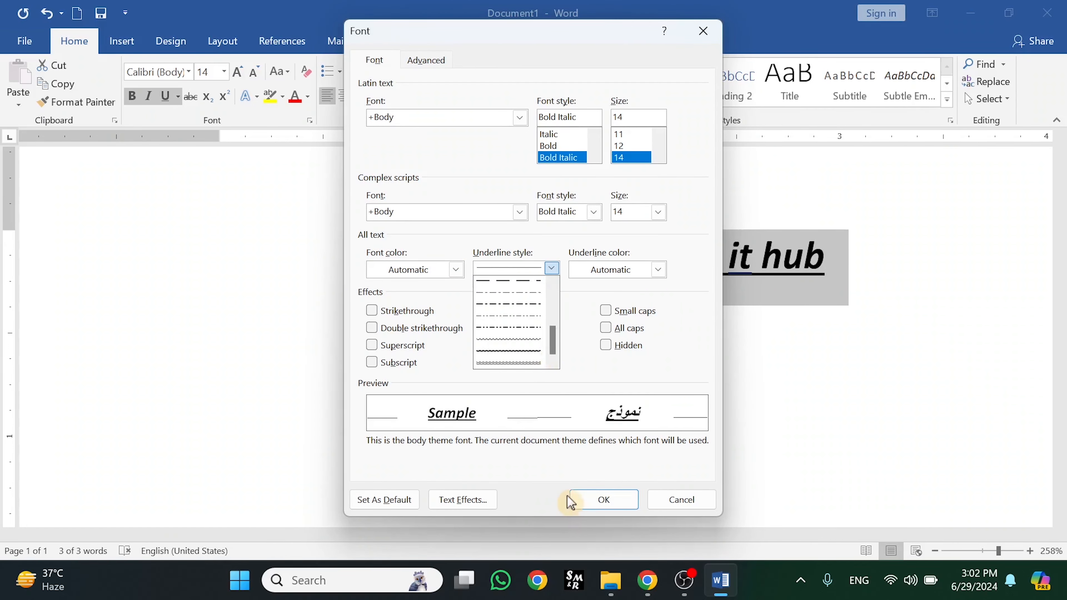
click(710, 40)
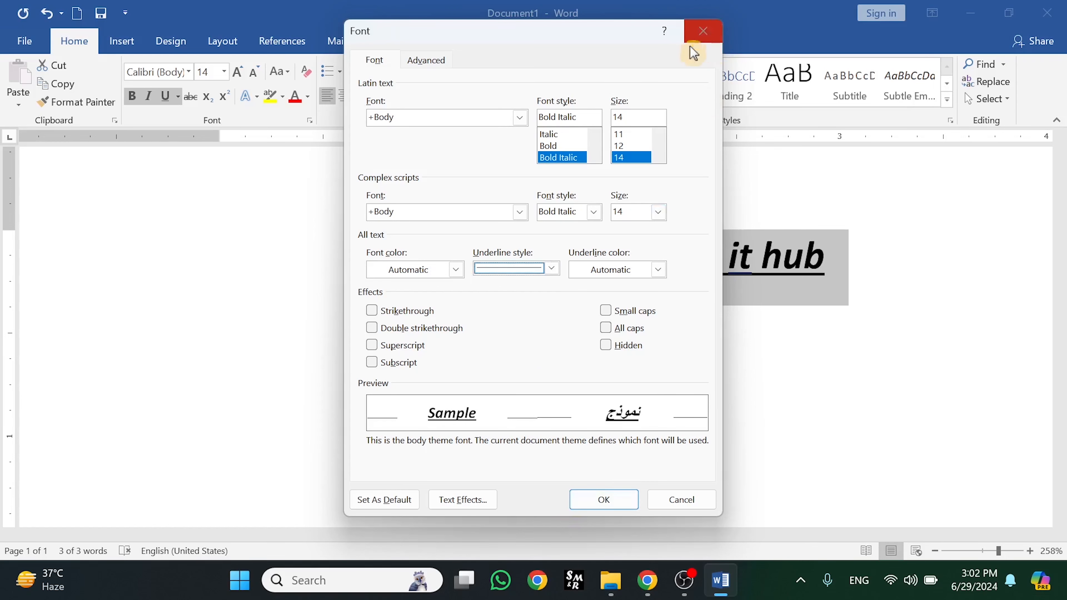
click(672, 503)
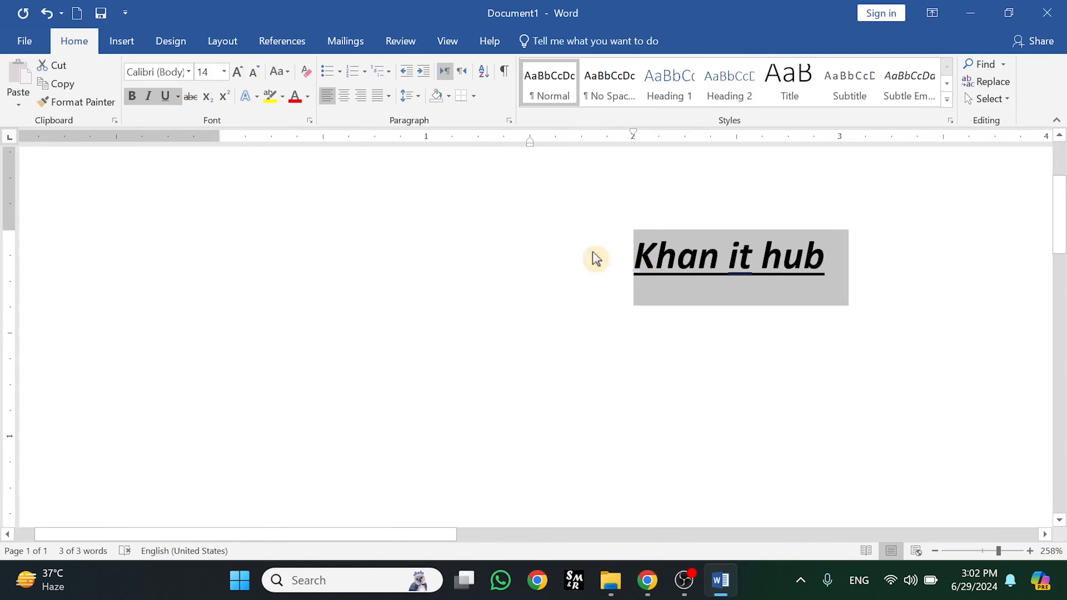
Apply strikethrough to the Khan it hub heading
click(192, 99)
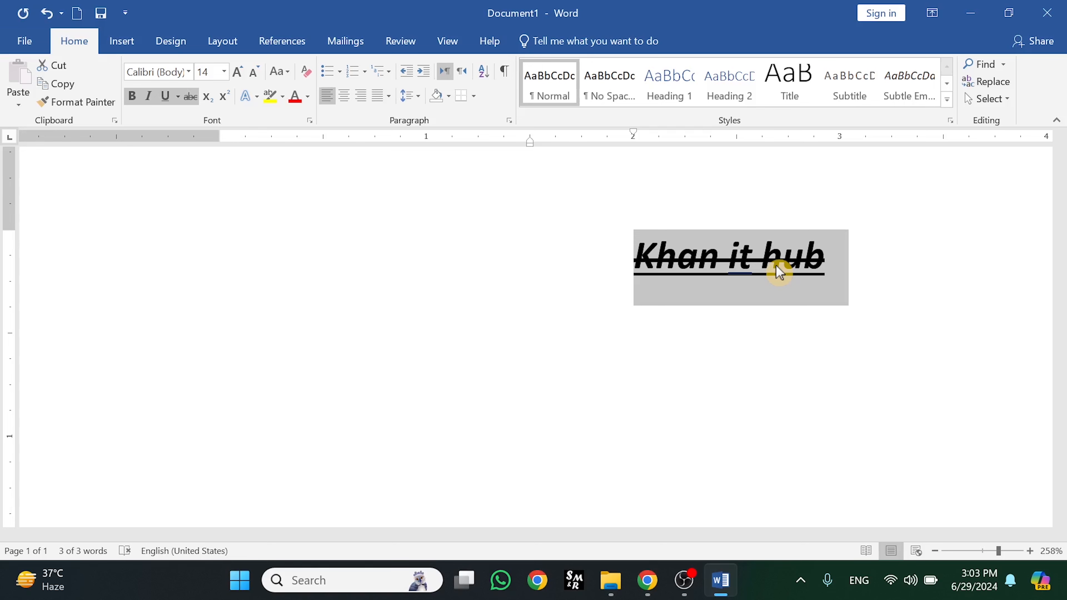
Toggle the strikethrough with undo and redo, finishing with it undone
key(ctrl+z)
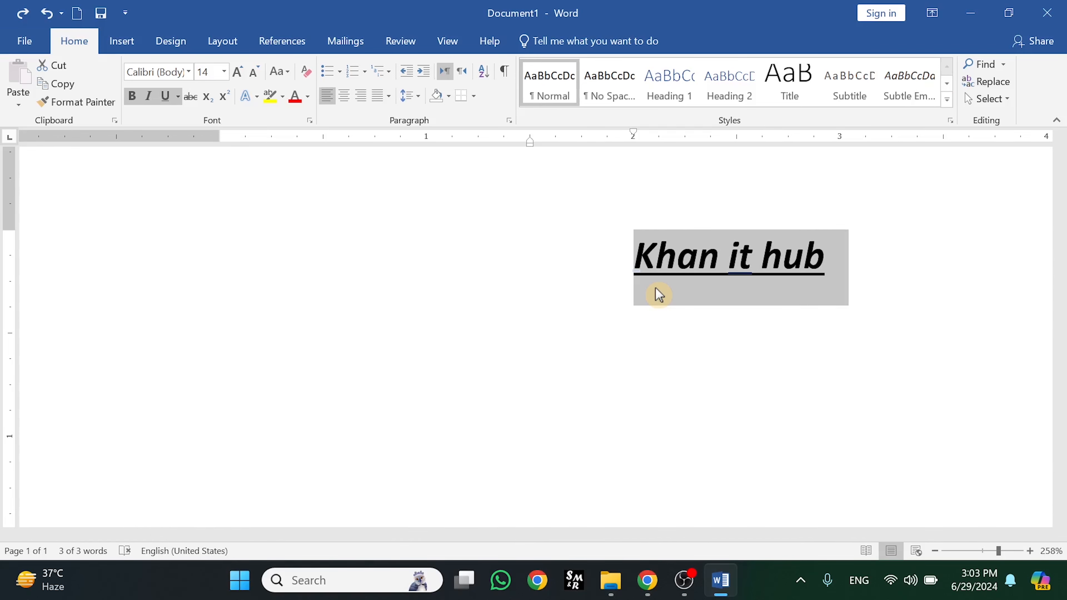
key(ctrl+y)
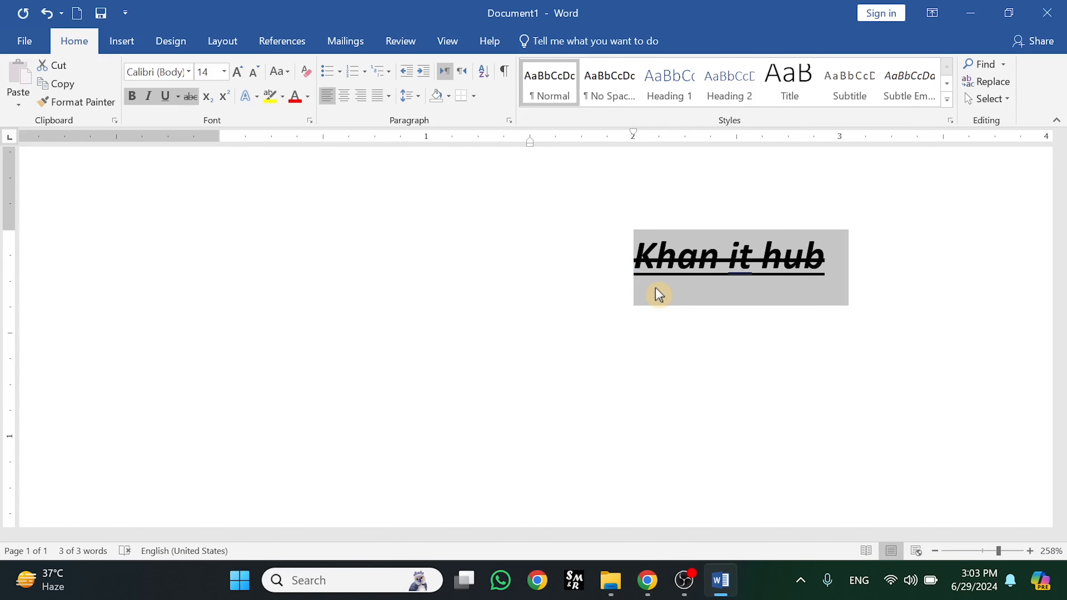
key(ctrl+z)
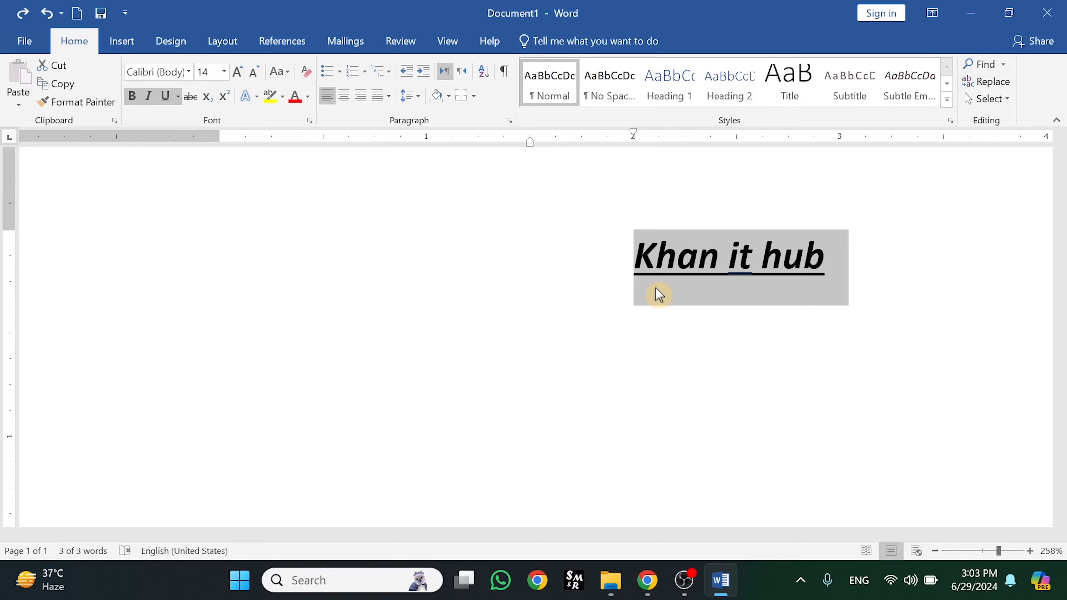
key(ctrl+y)
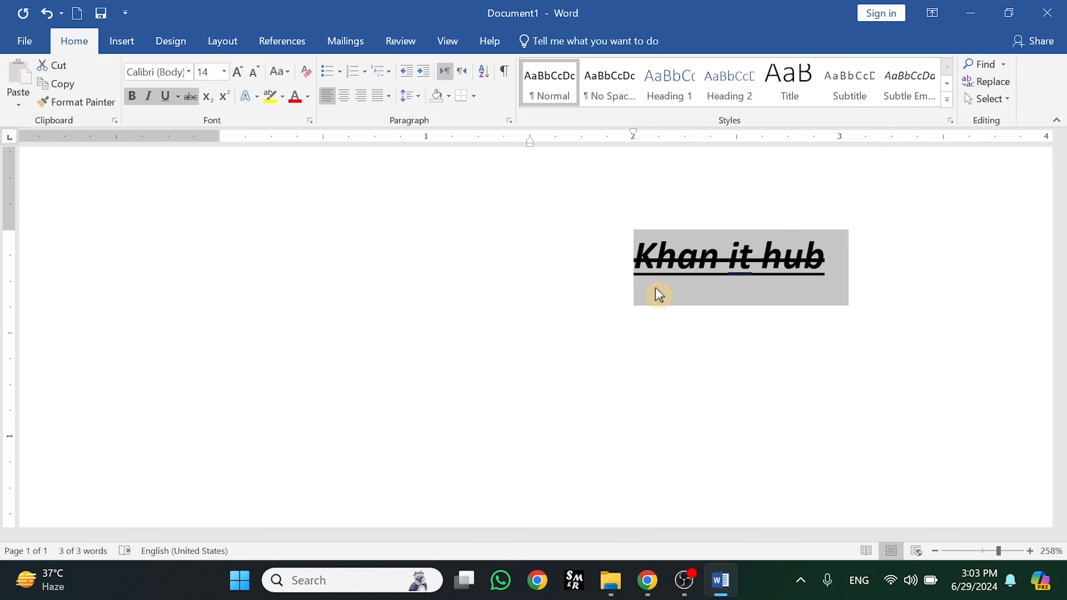
key(ctrl+z)
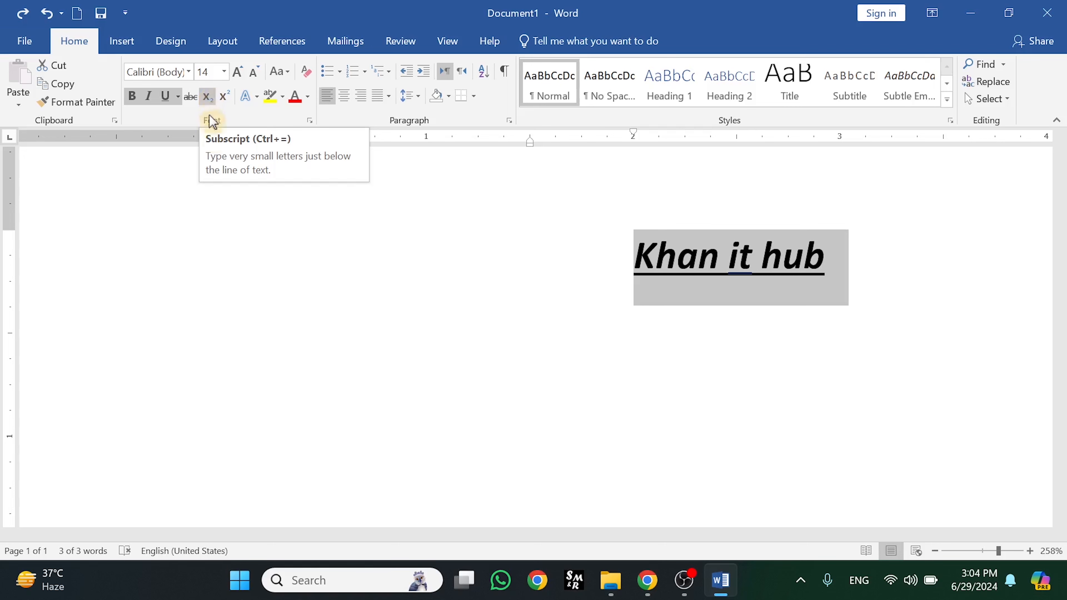
Start a new empty line below the Khan it hub heading
click(256, 263)
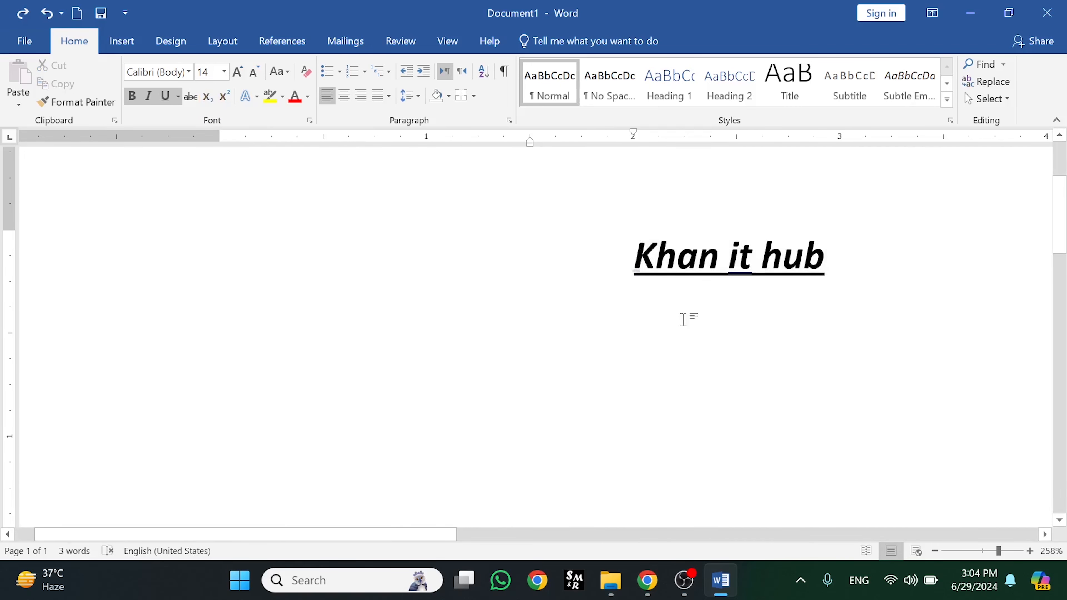
click(837, 261)
key(Return)
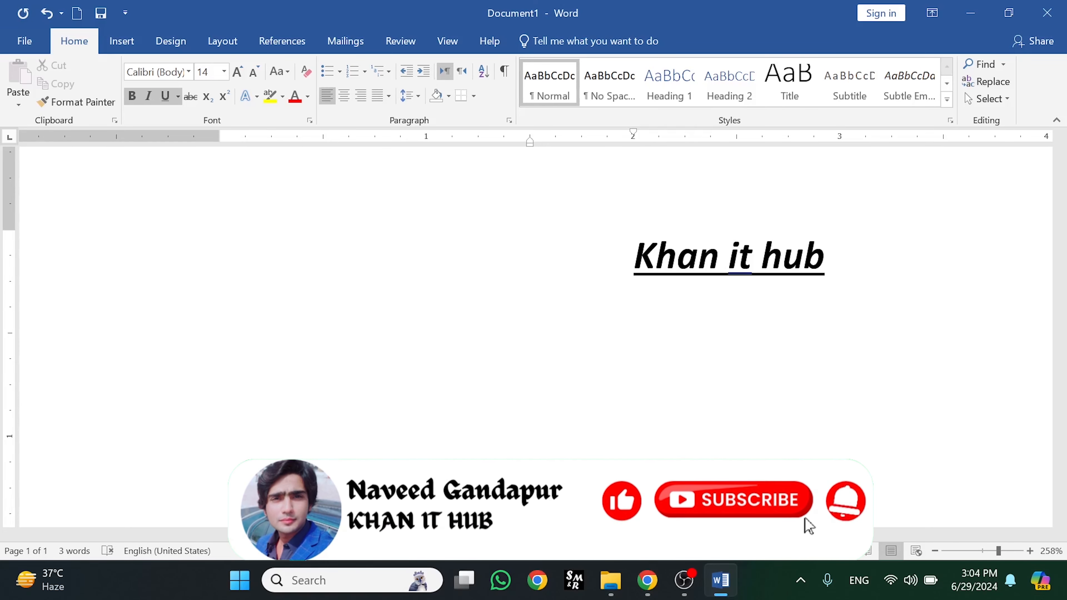
text(h)
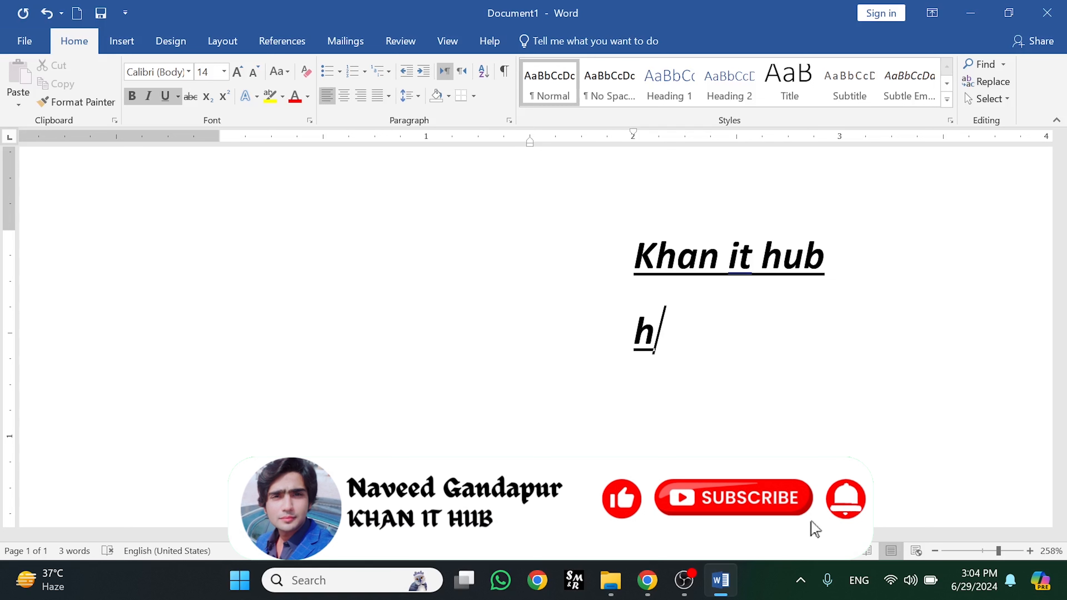
key(BackSpace)
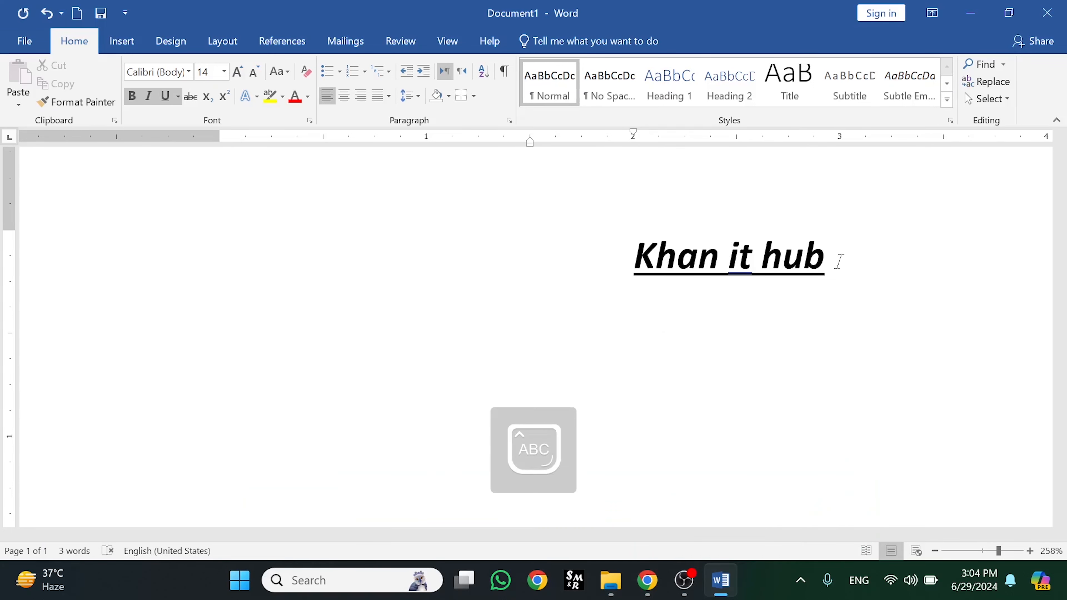
Type H2 on the new line with the 2 set as subscript
text(H)
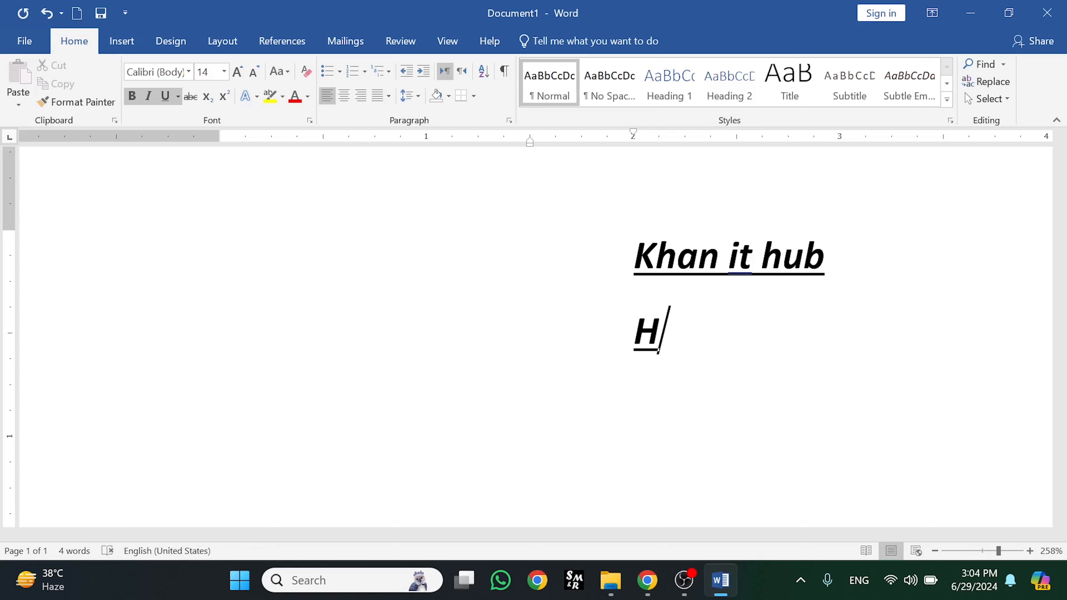
text(2)
key(BackSpace)
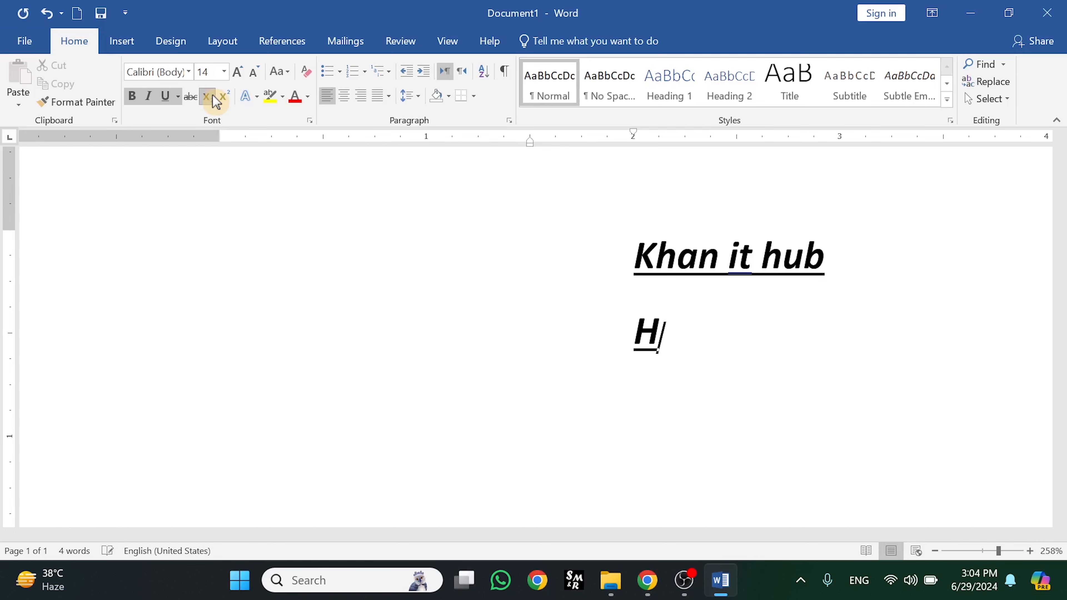
text(2)
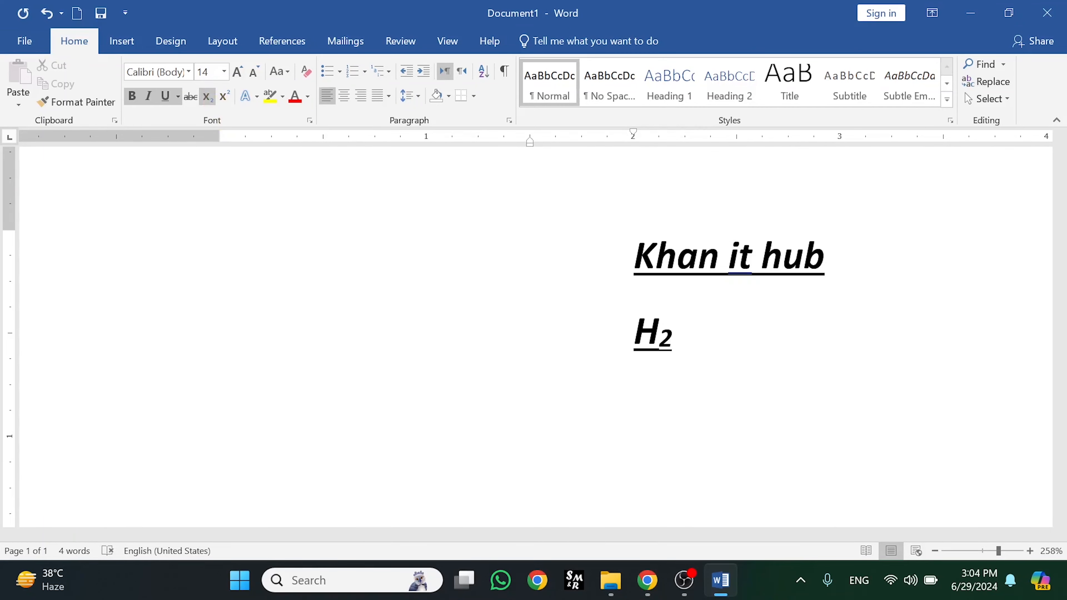
text(o)
key(BackSpace)
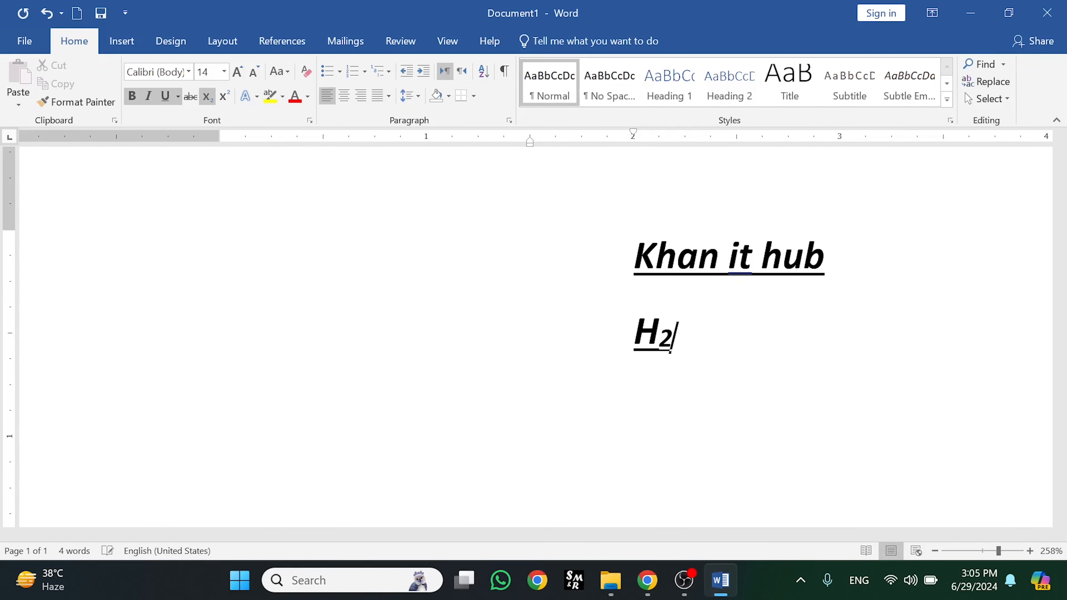
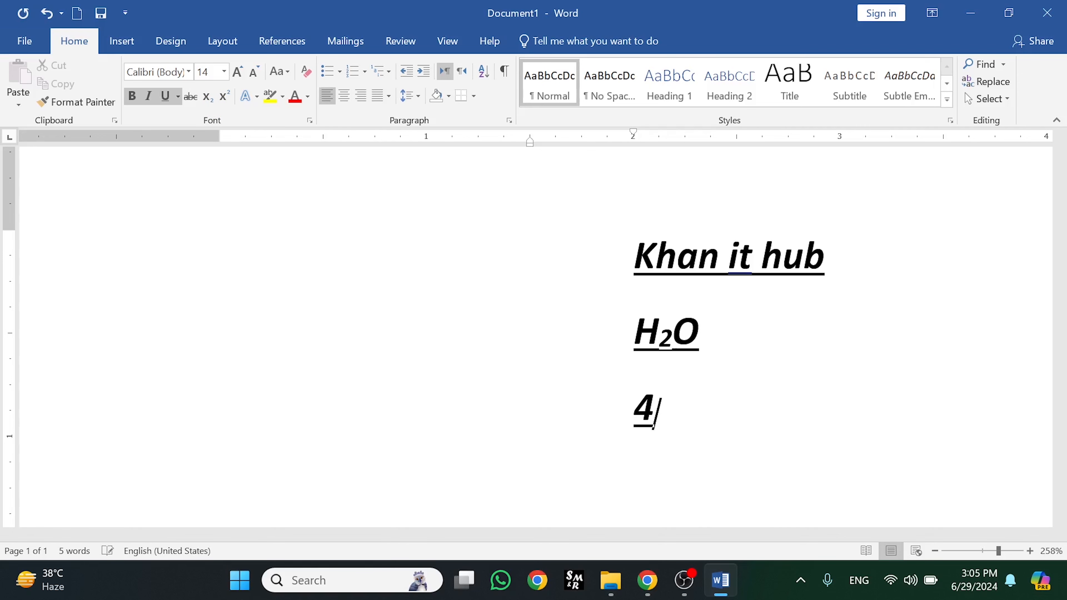
Delete the stray characters after the 4 so the third line is empty
key(ctrl+equal)
key(BackSpace)
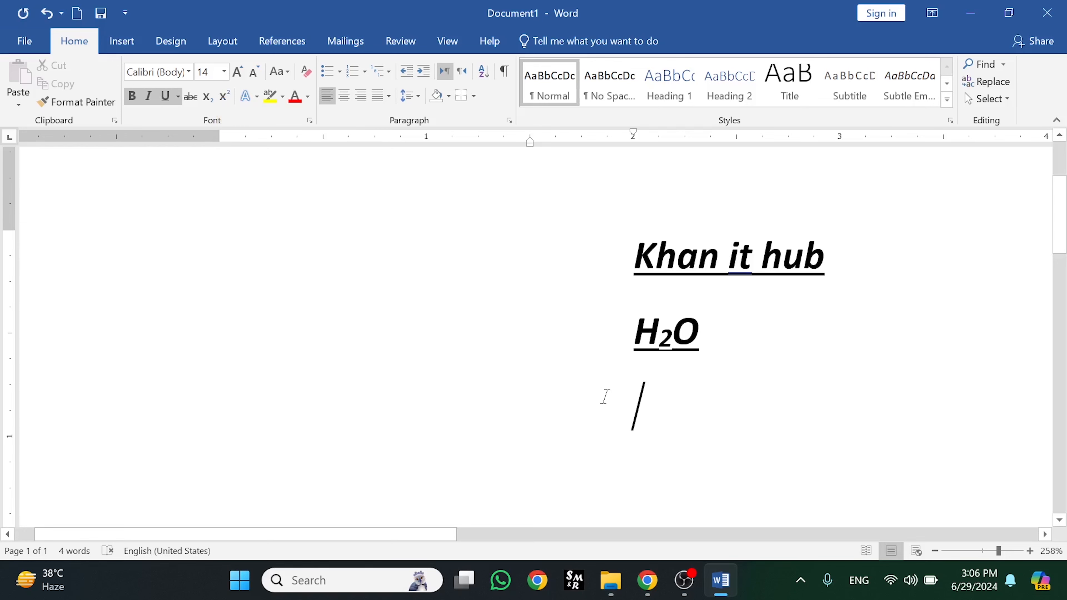
Type (4) on the third line followed by a superscript 2
text(()
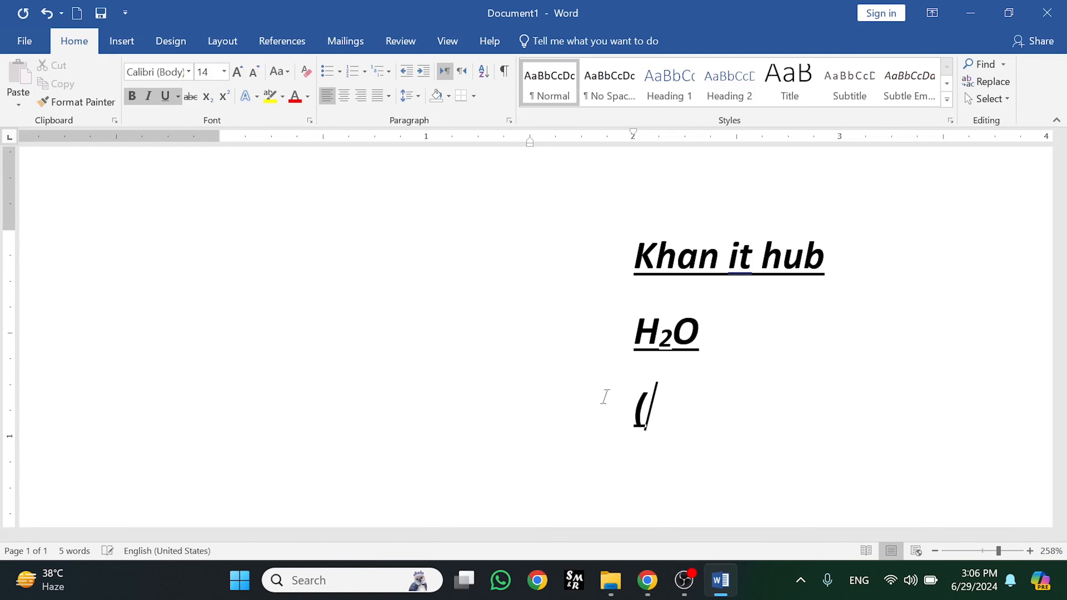
text(4))
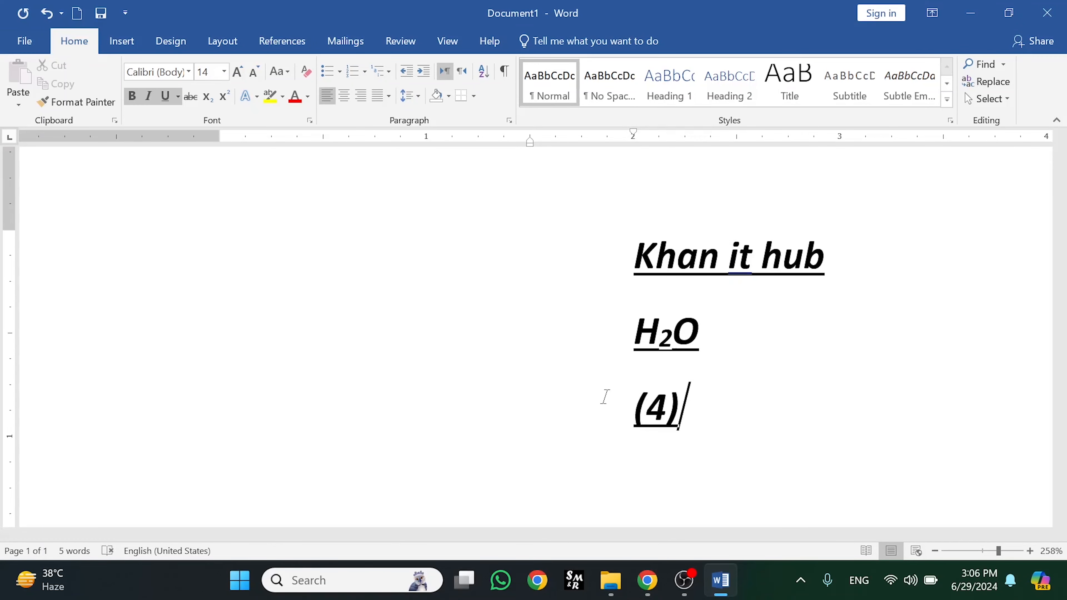
text(2)
key(BackSpace)
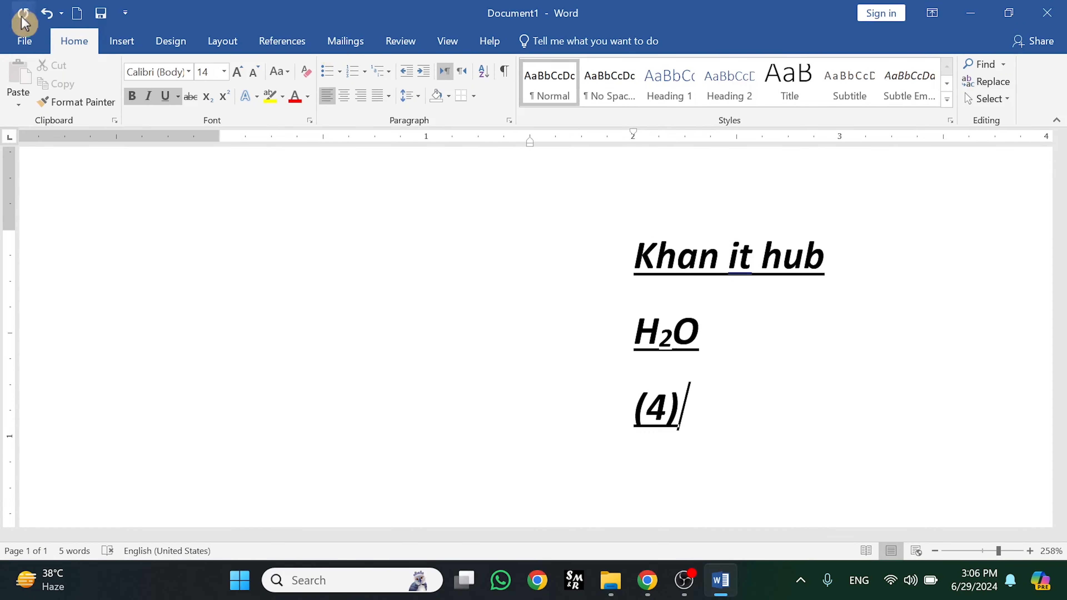
click(225, 100)
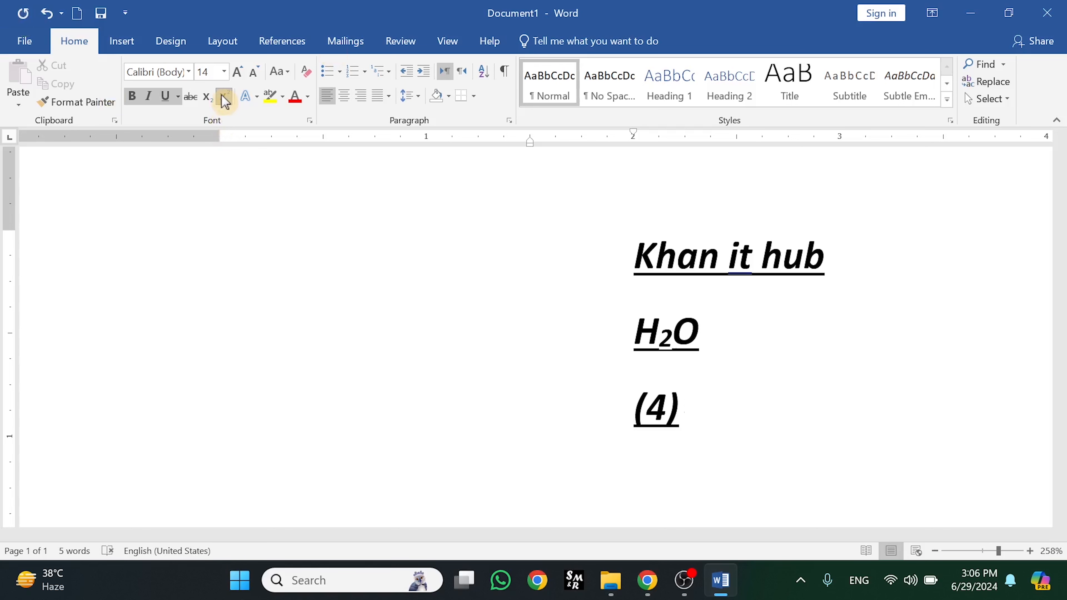
text(2)
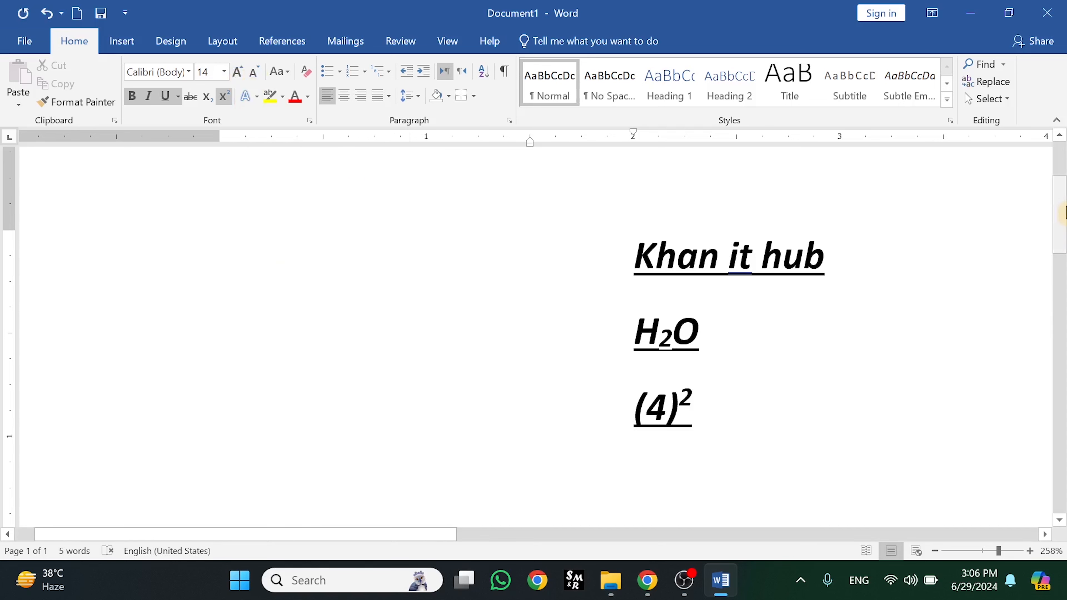
scroll(1065, 223, down, 2)
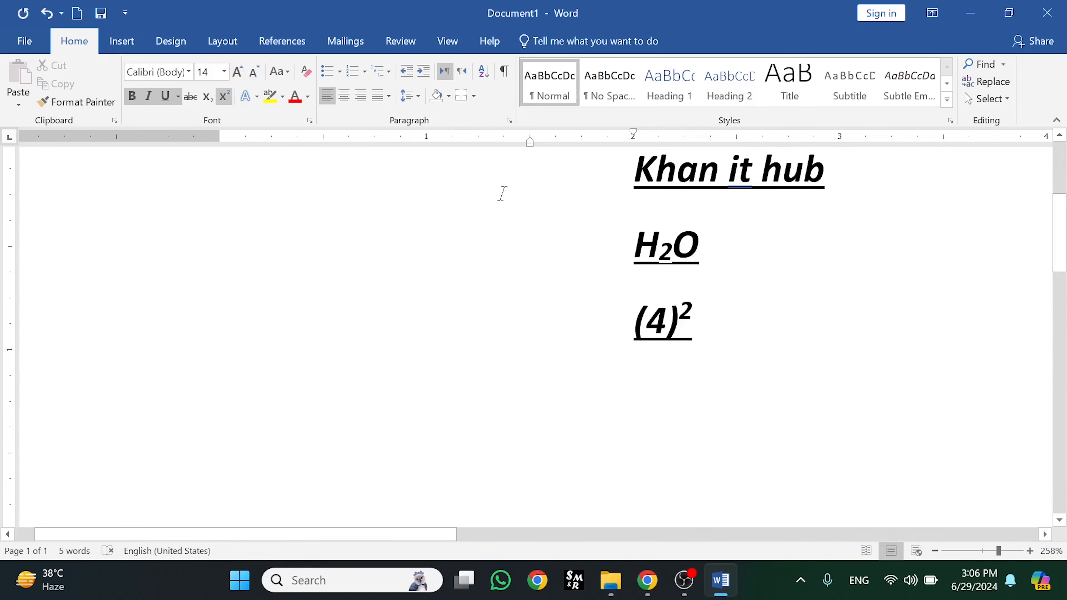
Delete all text from the page and zoom out to show the full page width
key(ctrl+a)
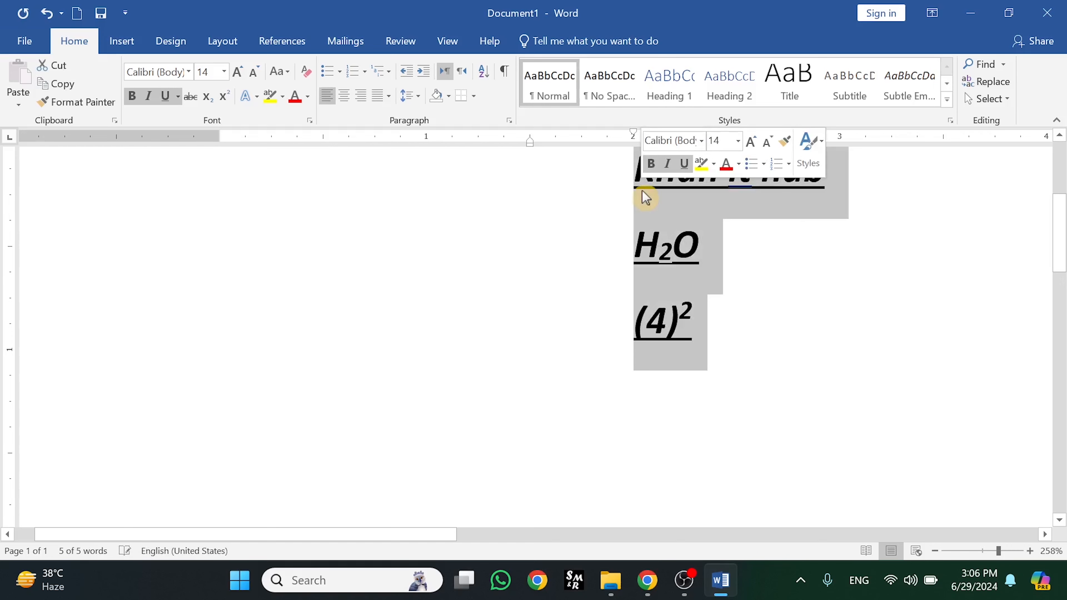
key(Delete)
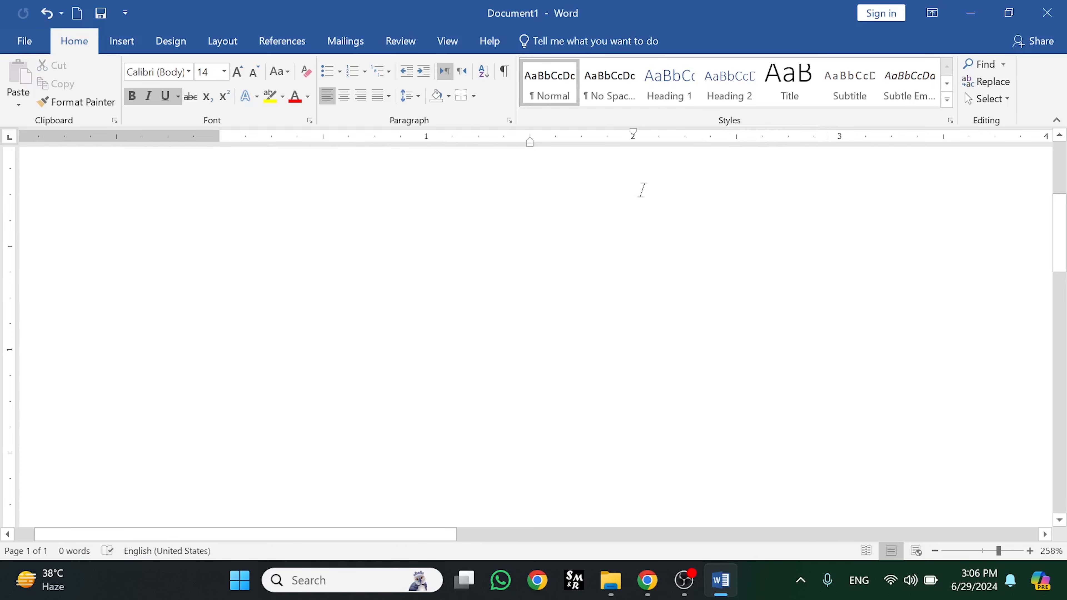
scroll(1055, 229, up, 2)
scroll(1064, 176, up, 4)
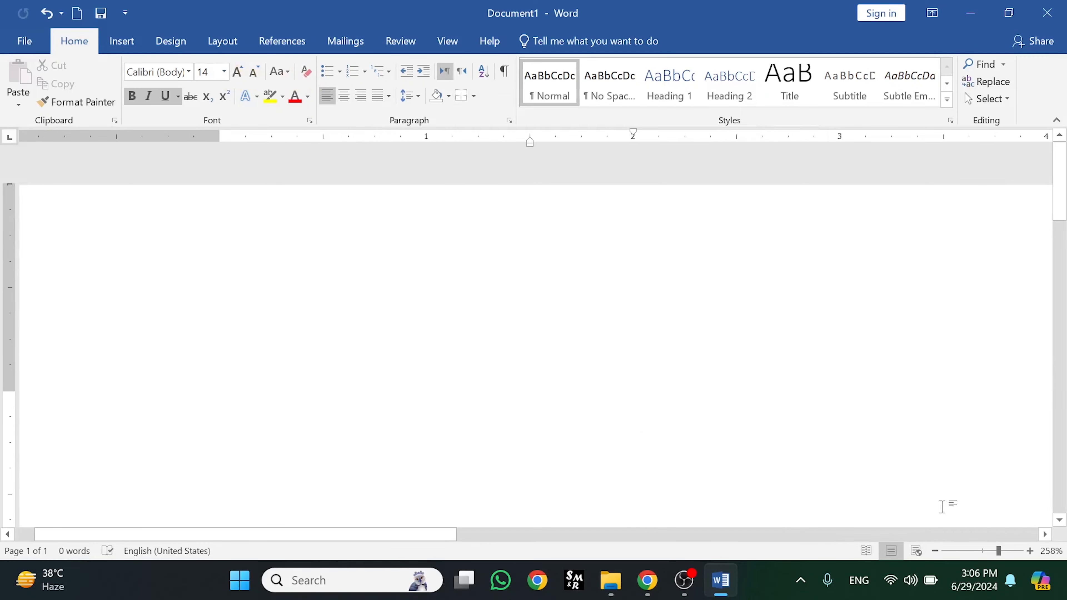
click(981, 551)
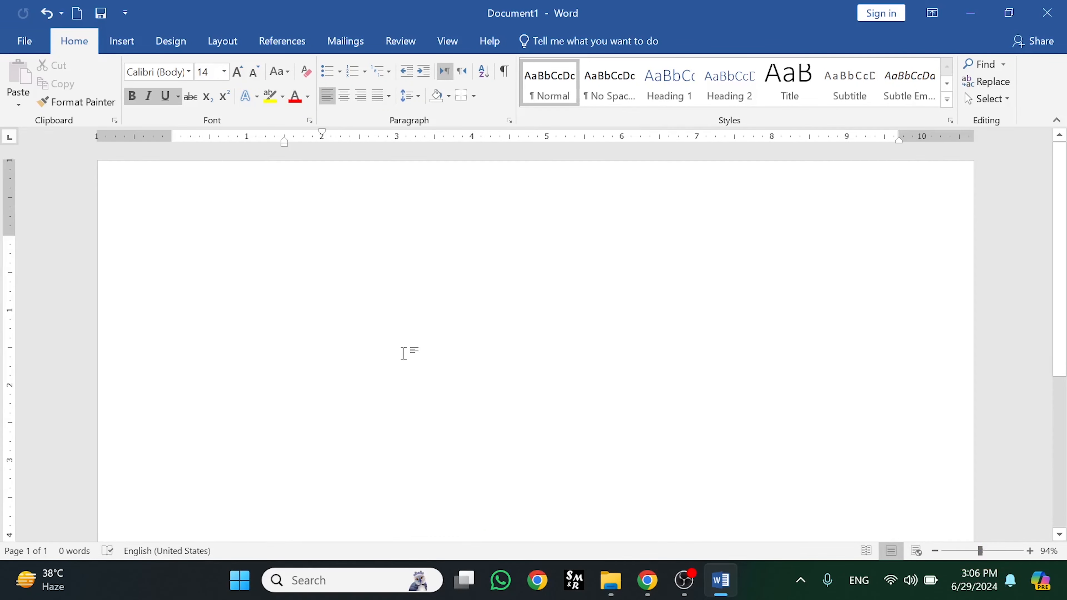
Turn off bold, italic and underline so new text is plain
text(/)
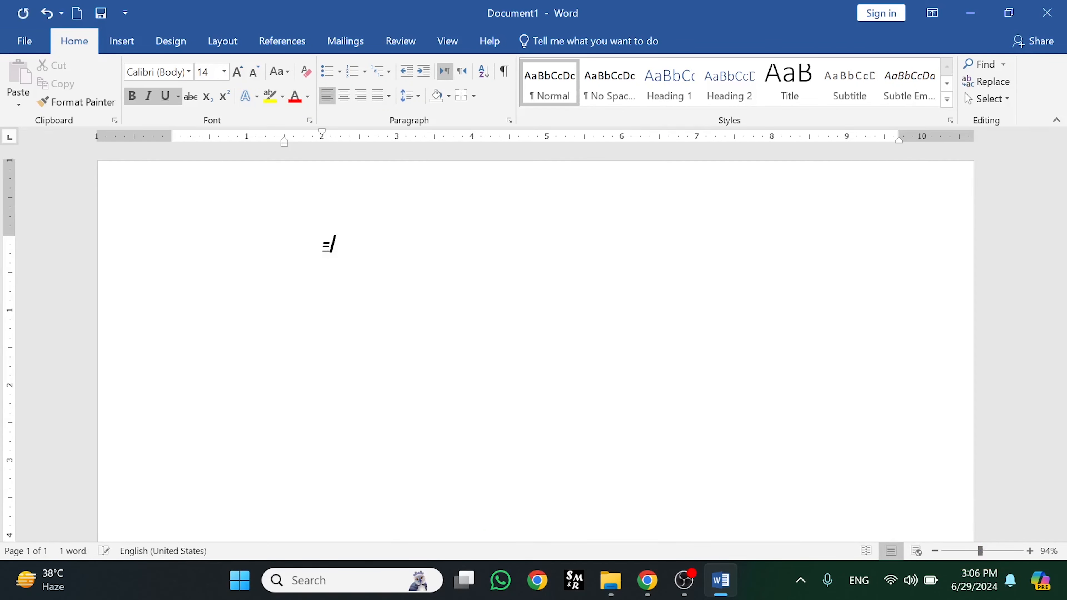
text(R)
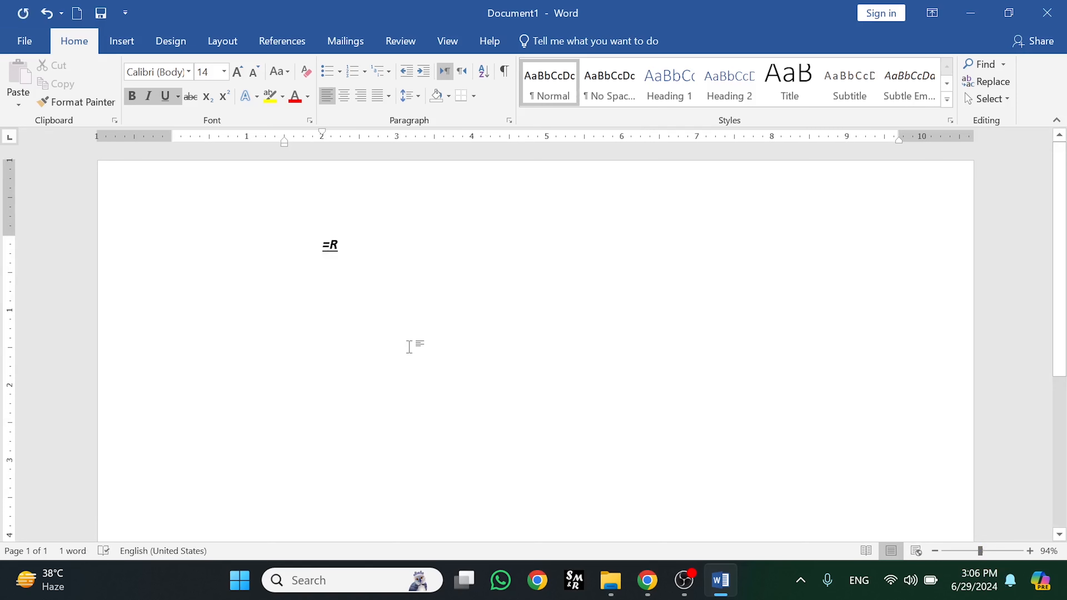
click(131, 96)
click(147, 99)
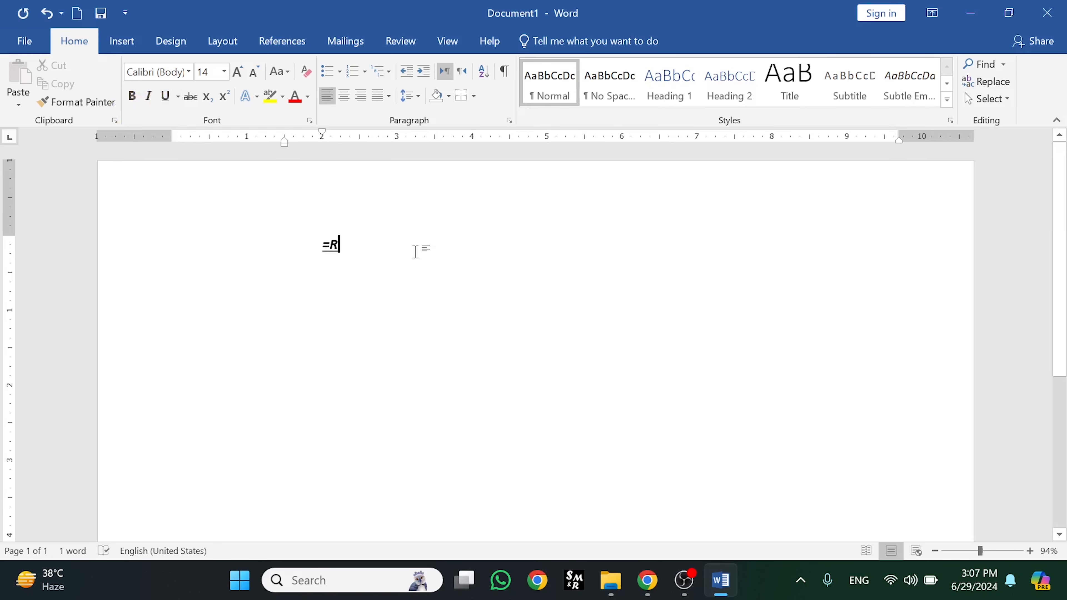
key(BackSpace)
key(BackSpace)
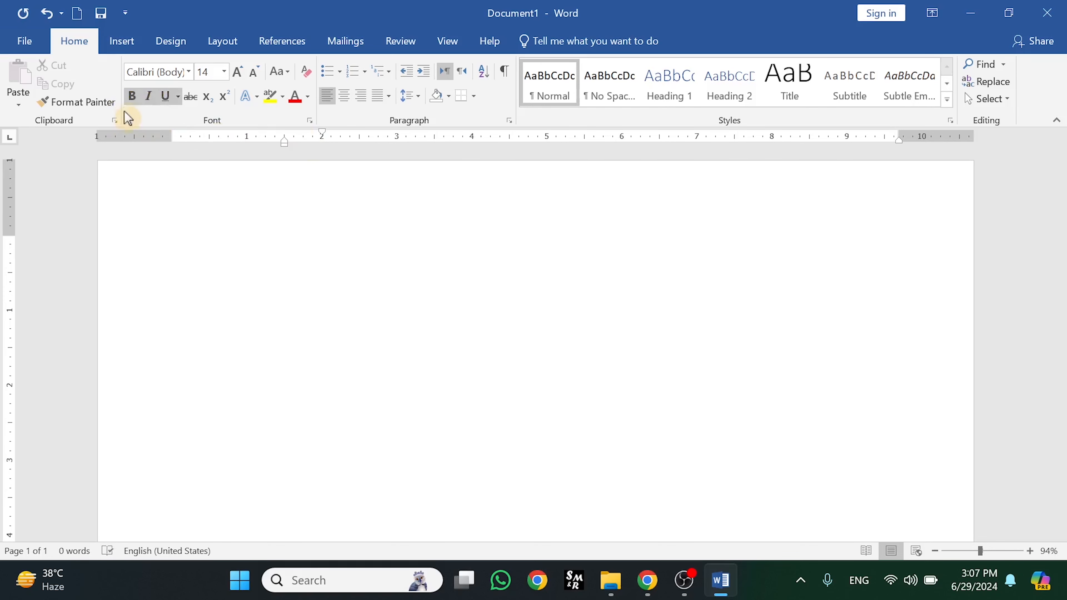
click(131, 96)
click(149, 96)
click(165, 97)
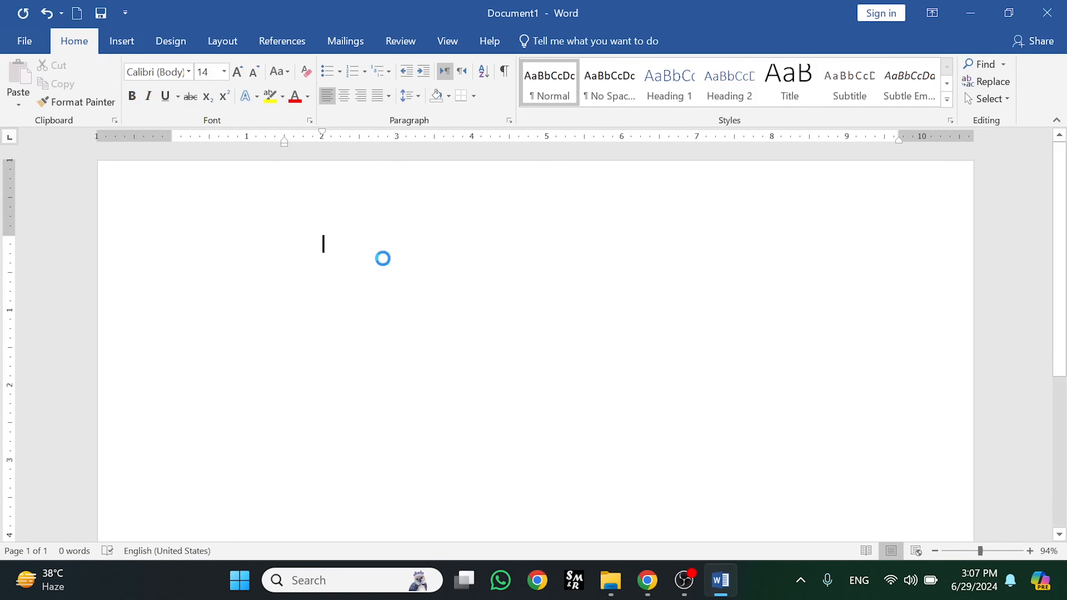
Type =rand(3) in lowercase to generate three sample paragraphs
text(=)
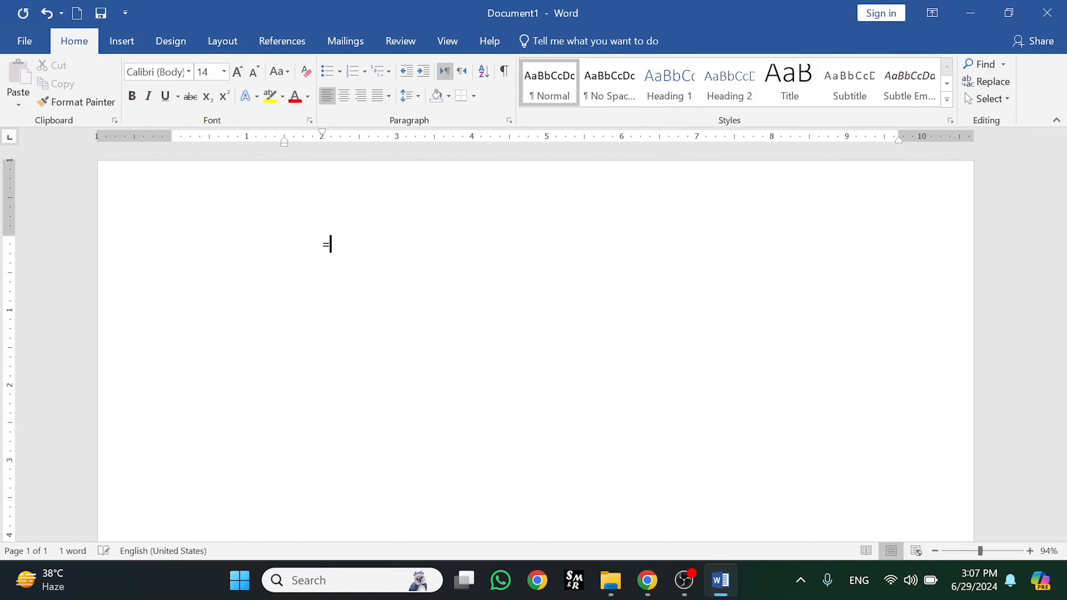
text(RAN)
key(BackSpace)
key(BackSpace)
key(BackSpace)
key(Caps_Lock)
text(ra)
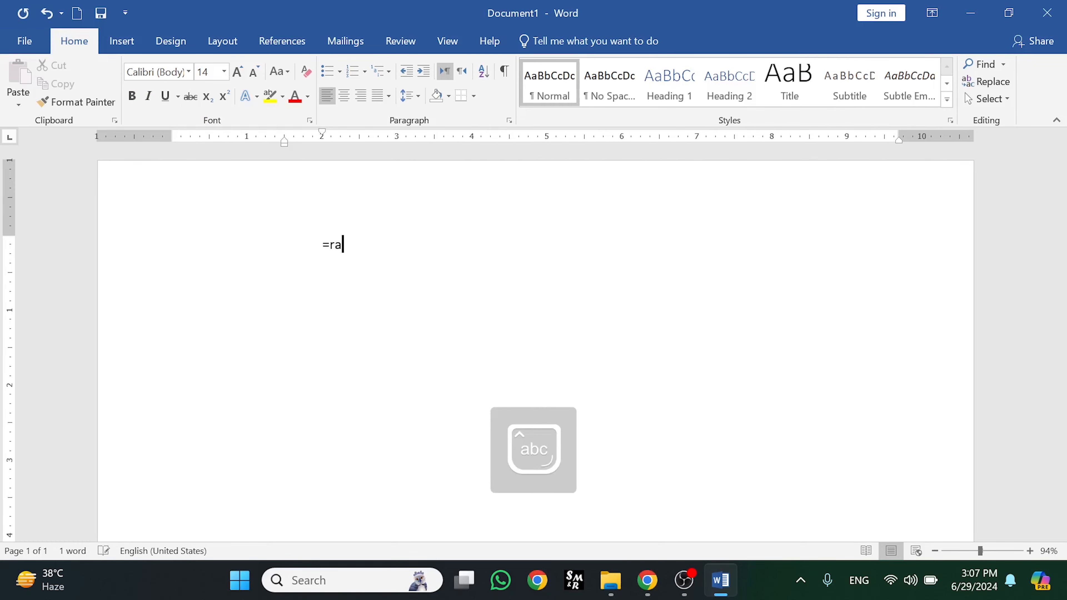
text(nd)
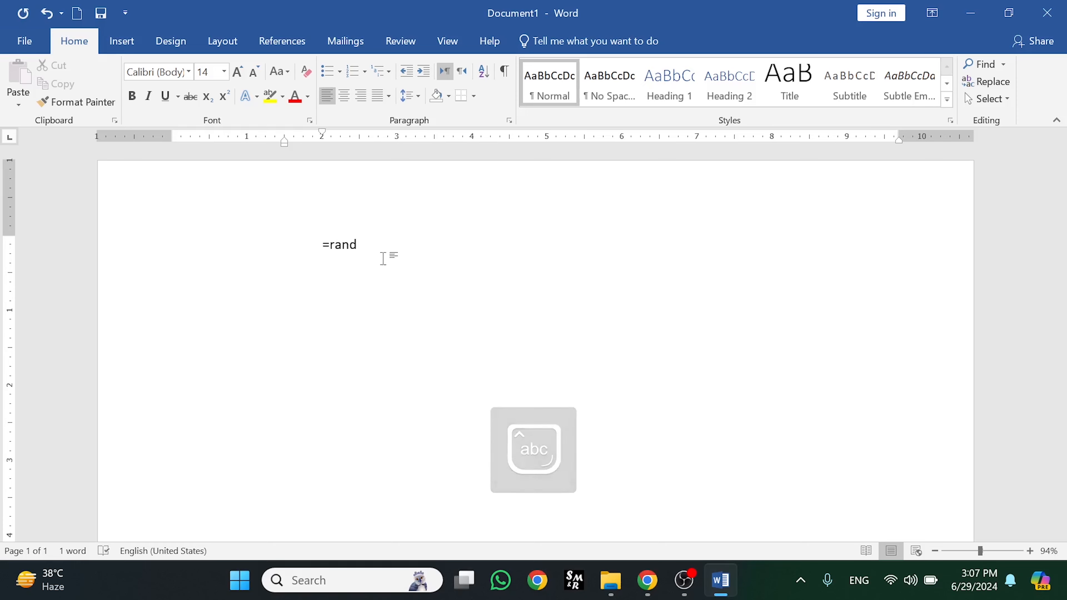
text((3)
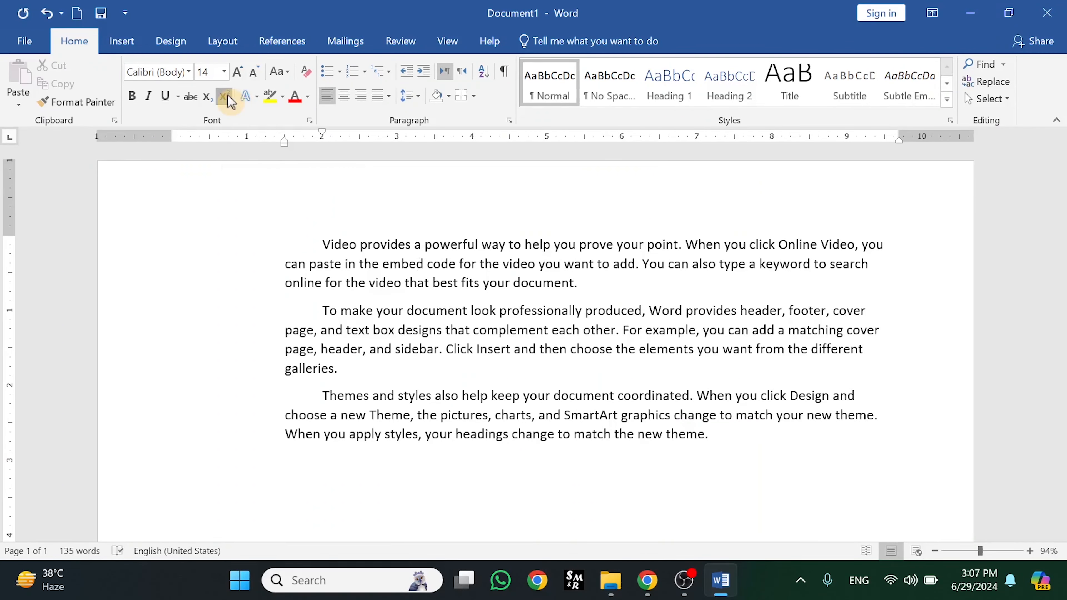
Toggle superscript on and off for the three paragraphs, then select most of the first paragraph
click(727, 437)
drag(226, 435, 248, 241)
click(225, 96)
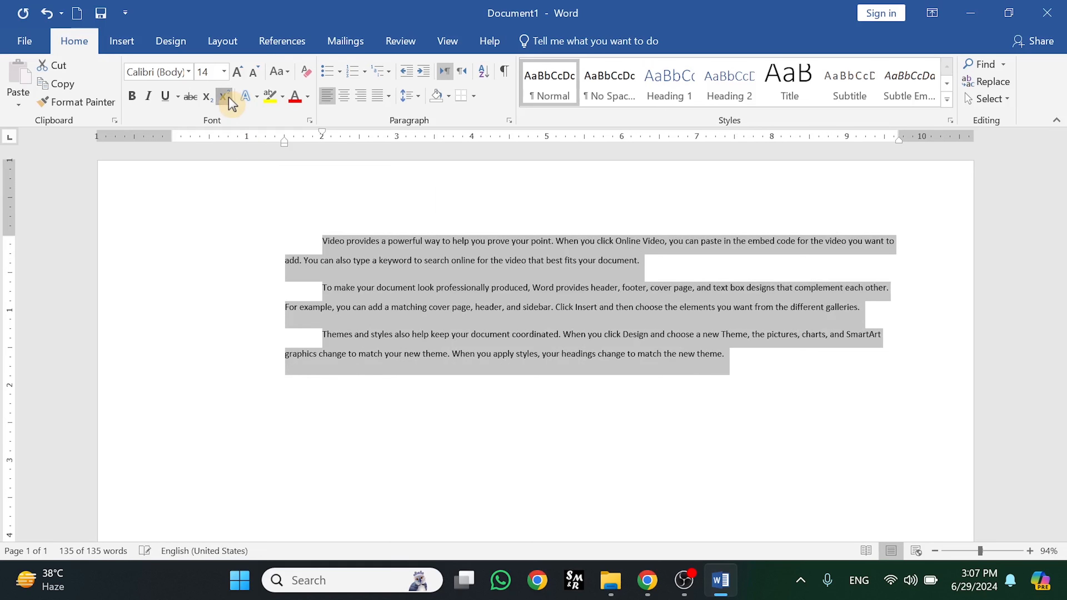
click(225, 96)
click(701, 517)
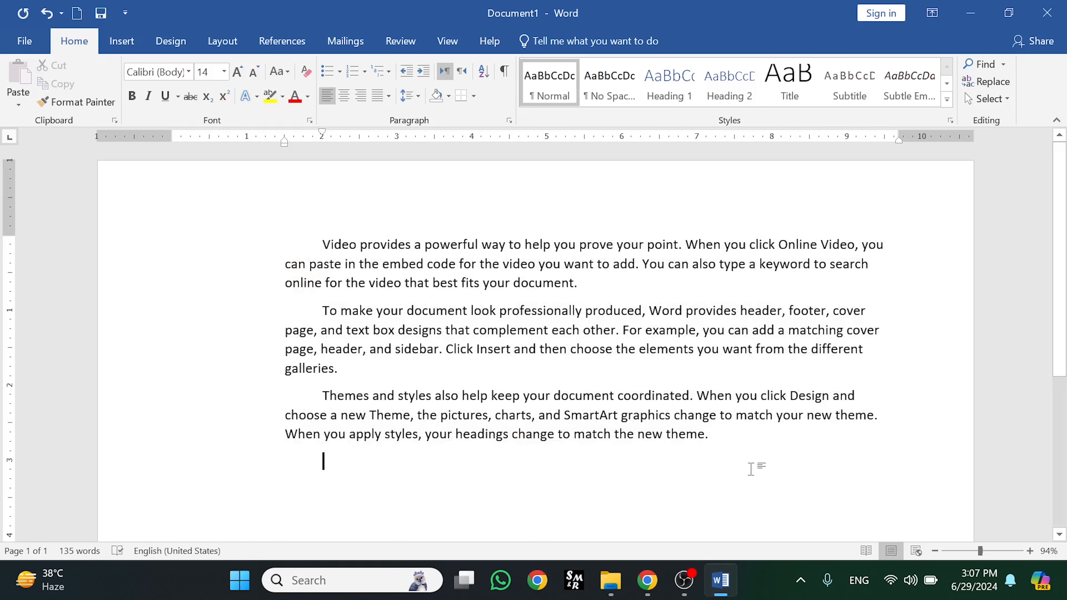
click(735, 446)
drag(579, 287, 332, 247)
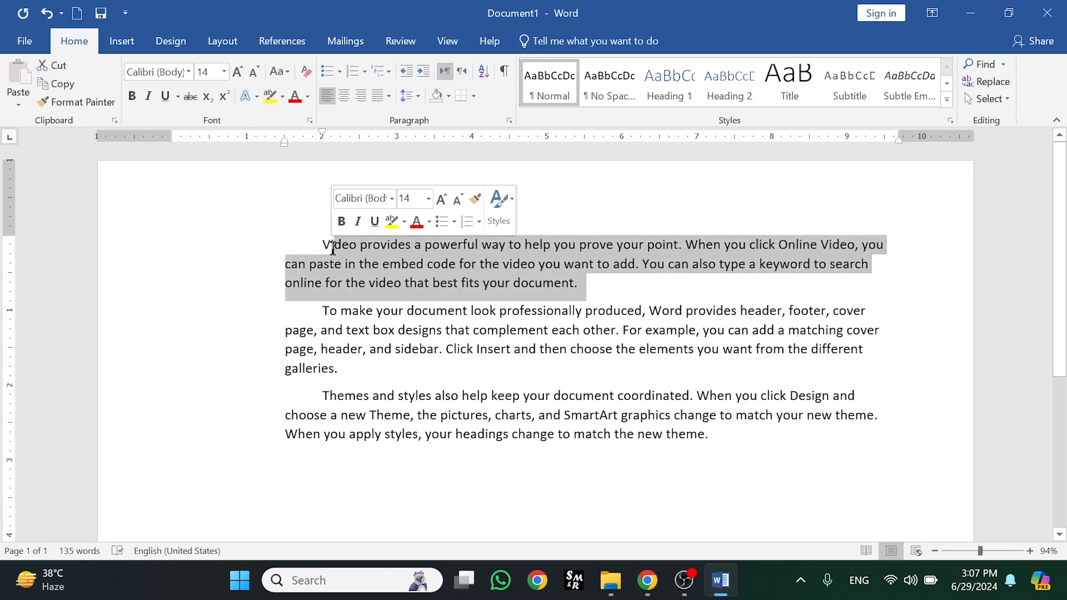
click(252, 97)
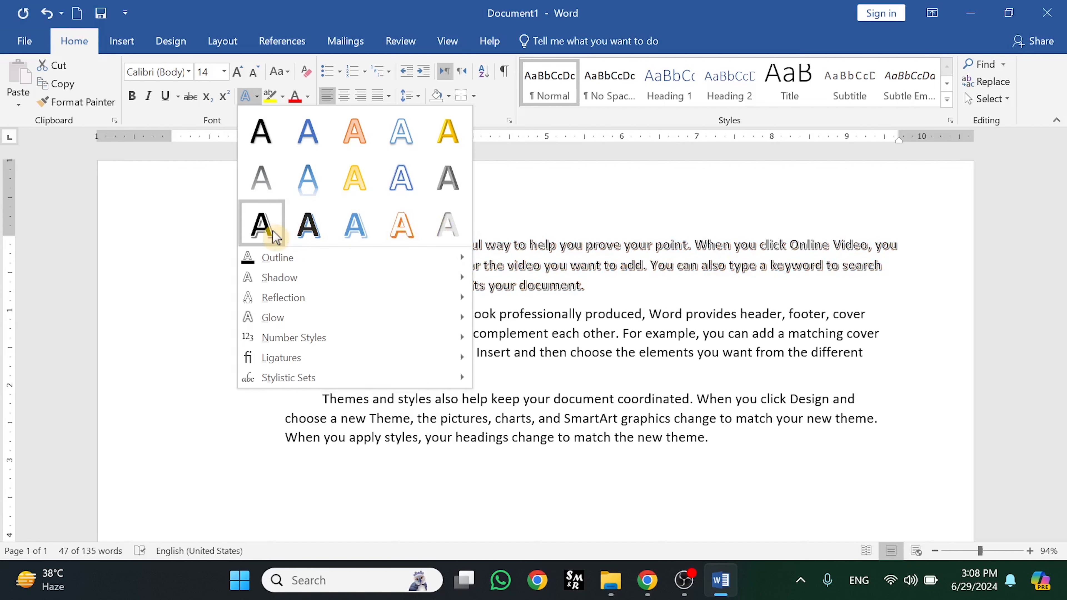
Apply the orange outlined text effect to the selected first-paragraph text
click(355, 141)
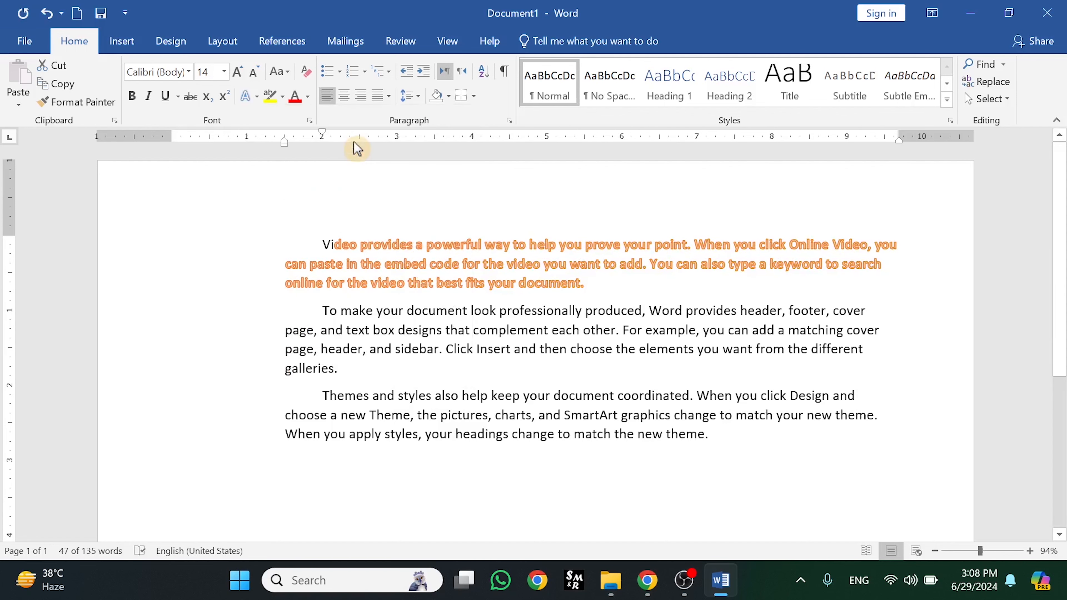
click(257, 96)
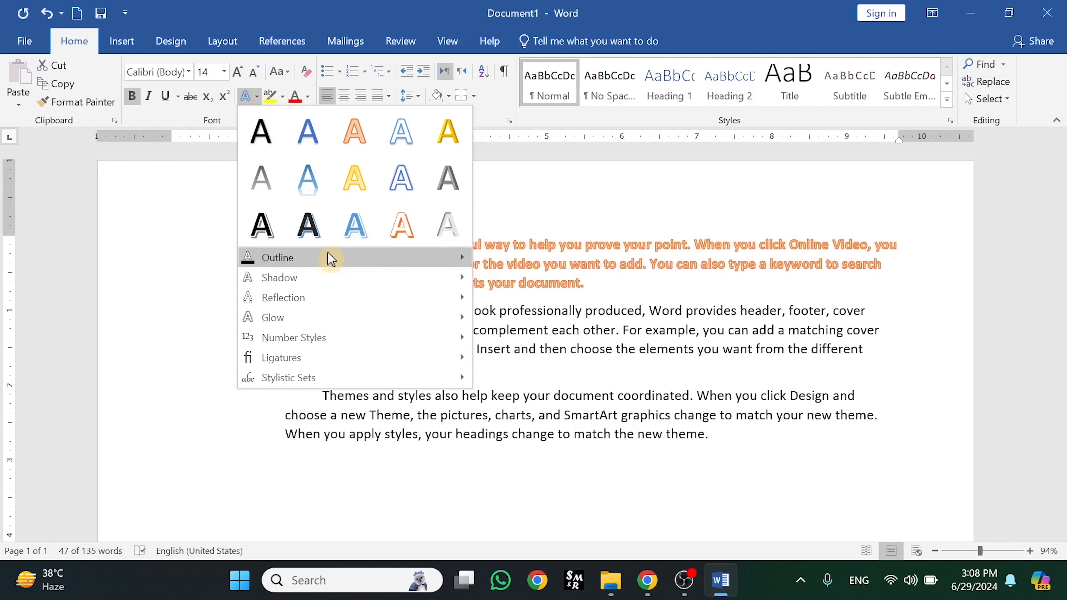
mouse_move(325, 265)
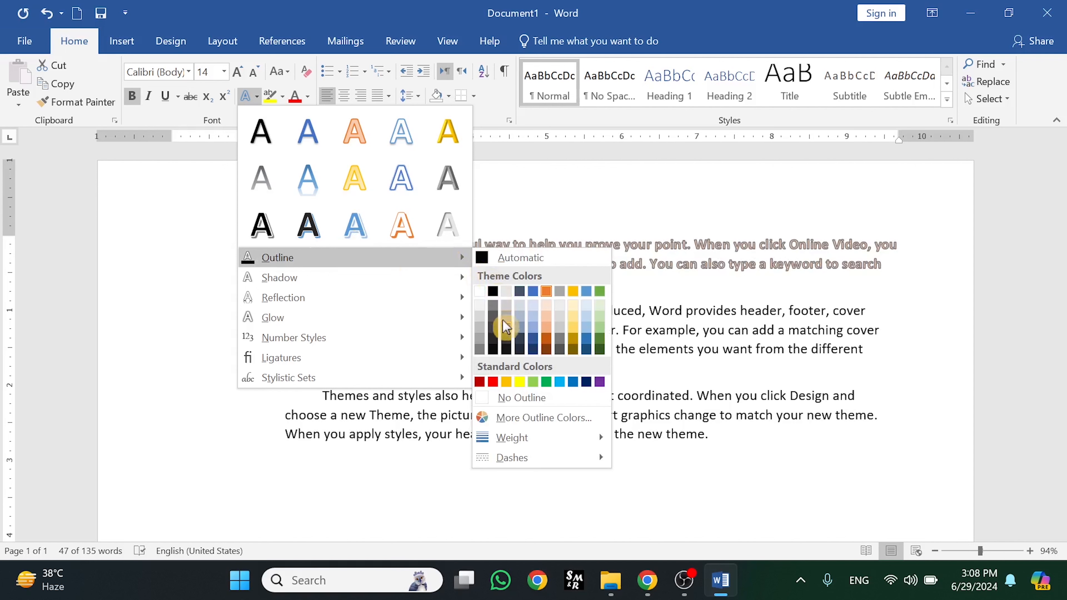
click(721, 304)
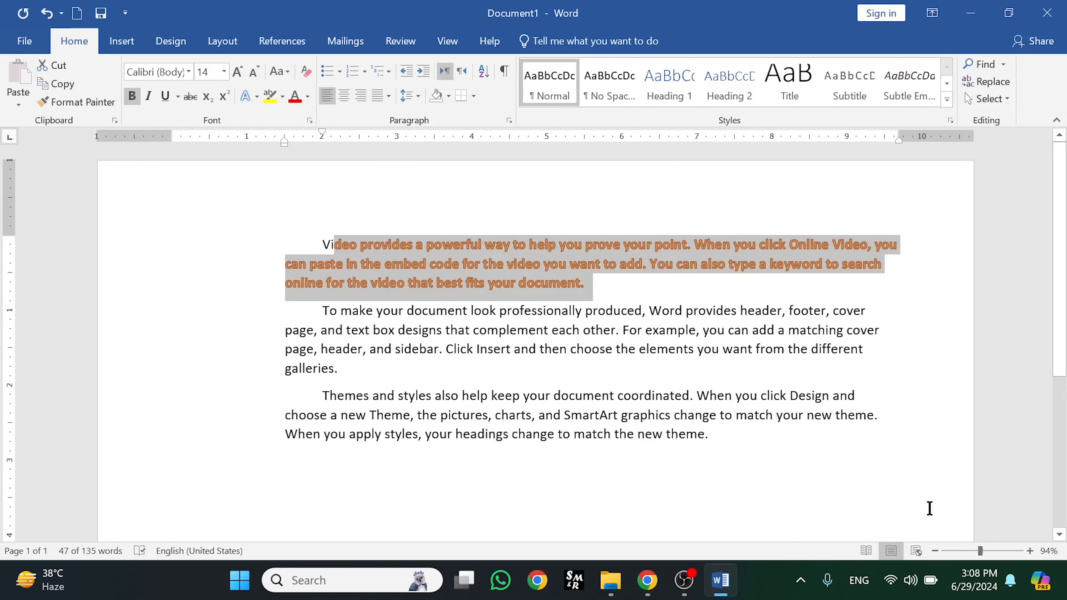
Zoom to 212% and give the selected text a black outline
click(994, 549)
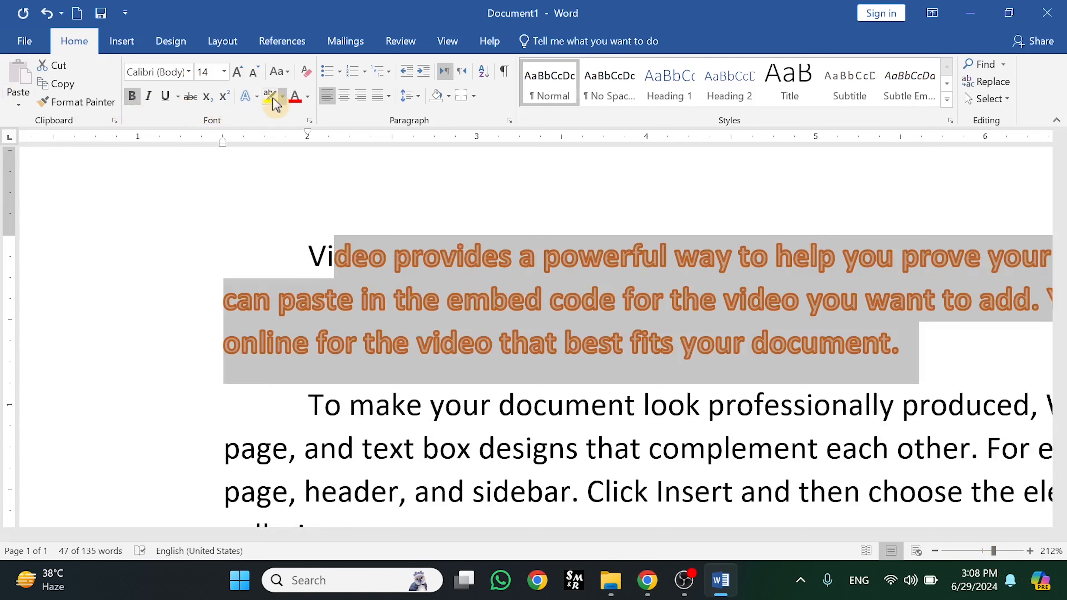
click(256, 97)
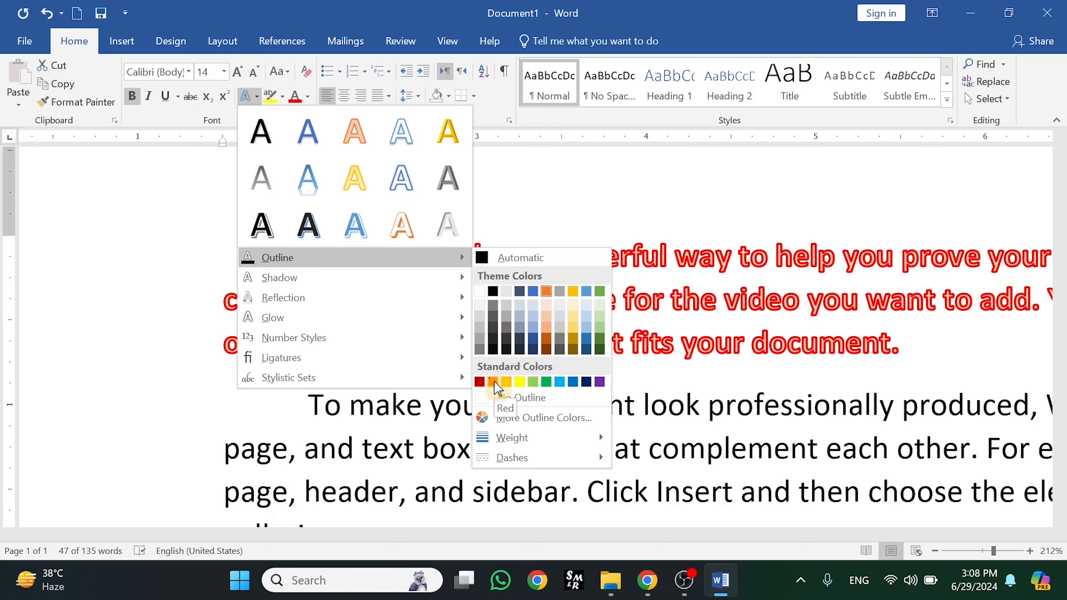
click(494, 291)
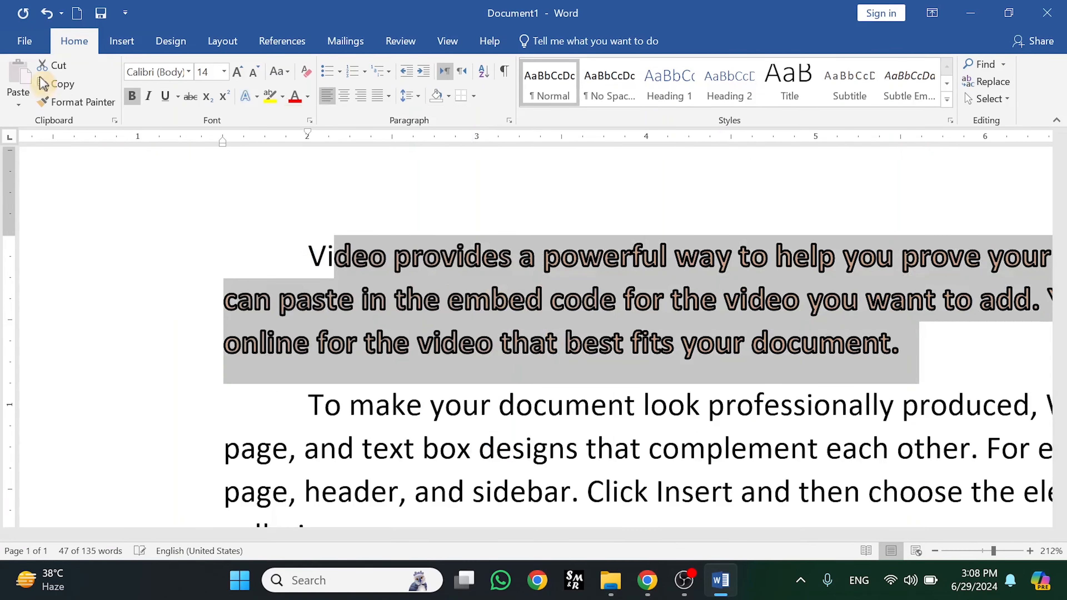
click(256, 96)
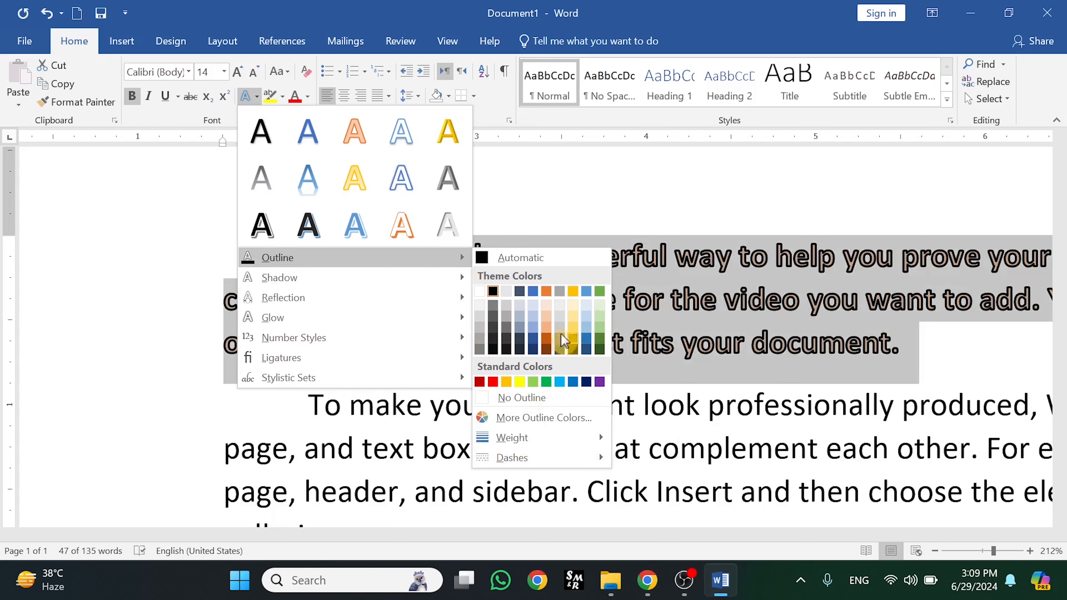
Change the text outline colour to cyan using the full colour picker
click(566, 425)
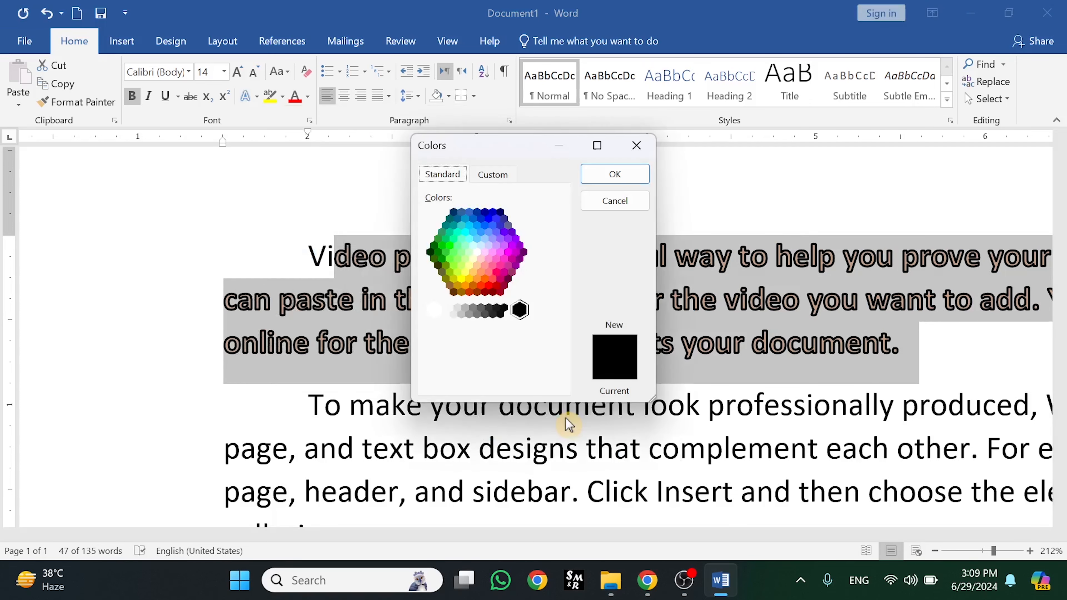
click(482, 235)
click(481, 258)
click(473, 272)
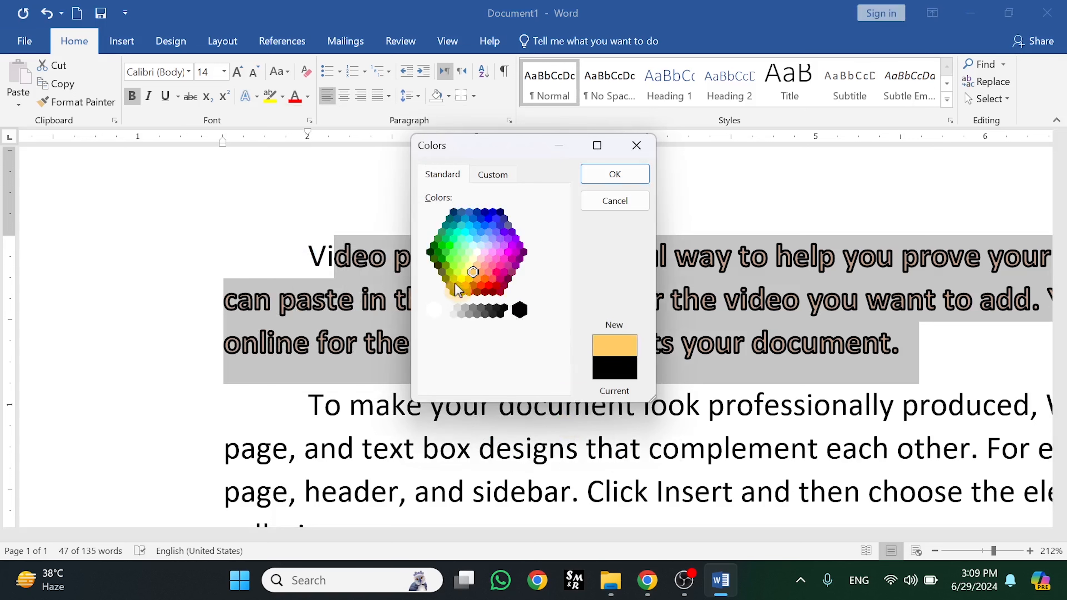
click(491, 236)
click(458, 231)
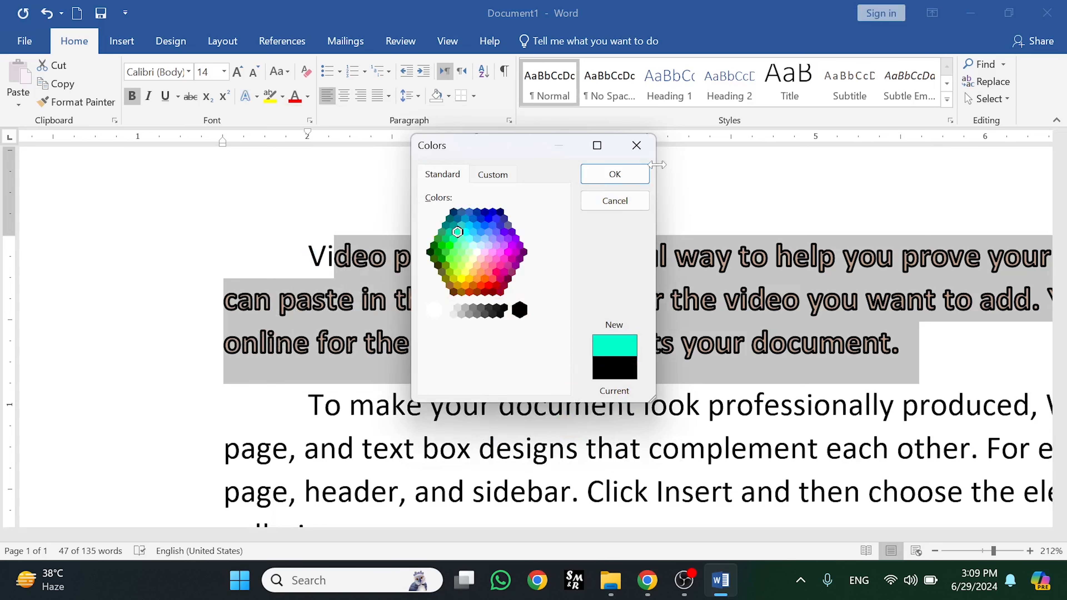
click(632, 179)
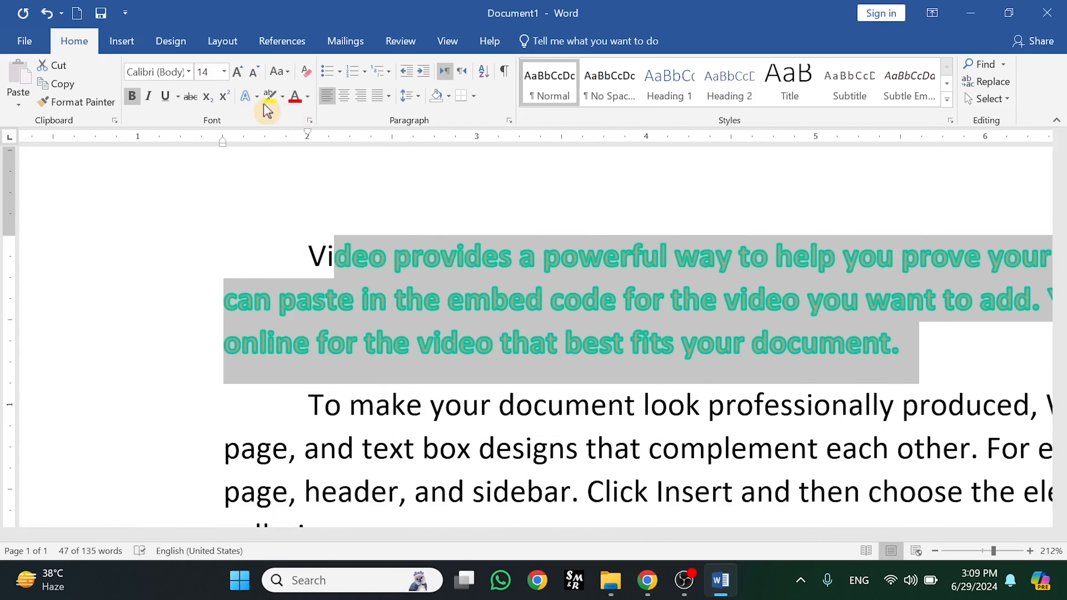
Open the detailed text outline settings, showing a 0.88 pt outline width
click(256, 97)
mouse_move(319, 260)
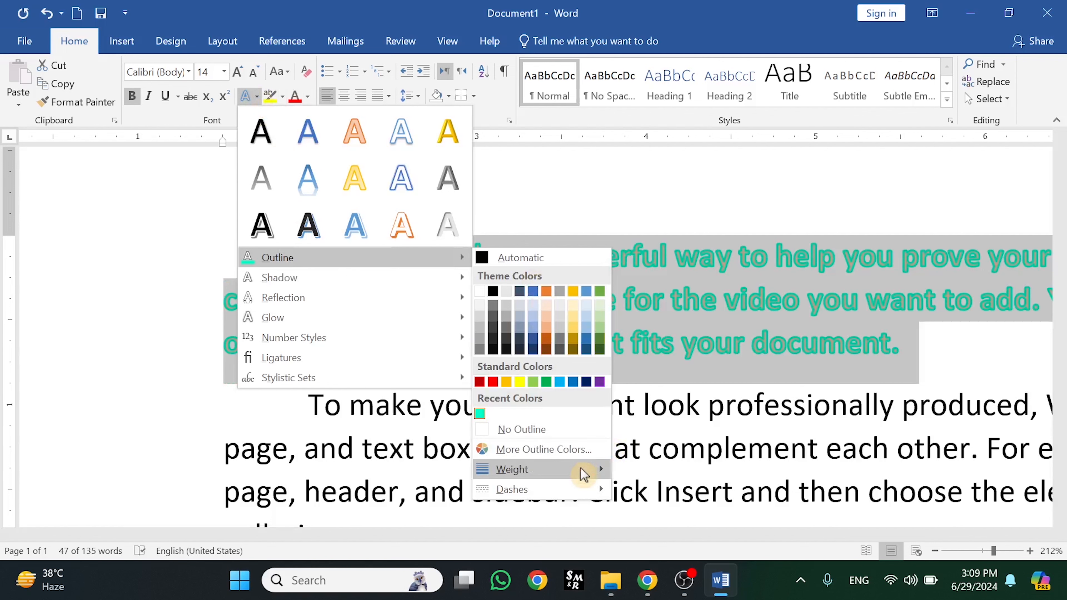
mouse_move(584, 473)
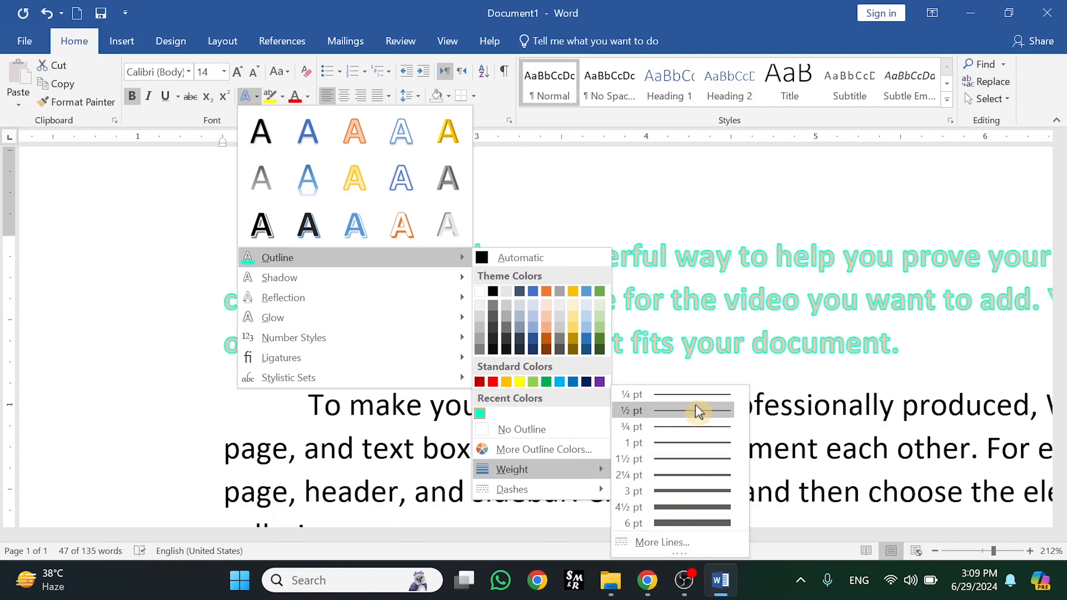
click(674, 543)
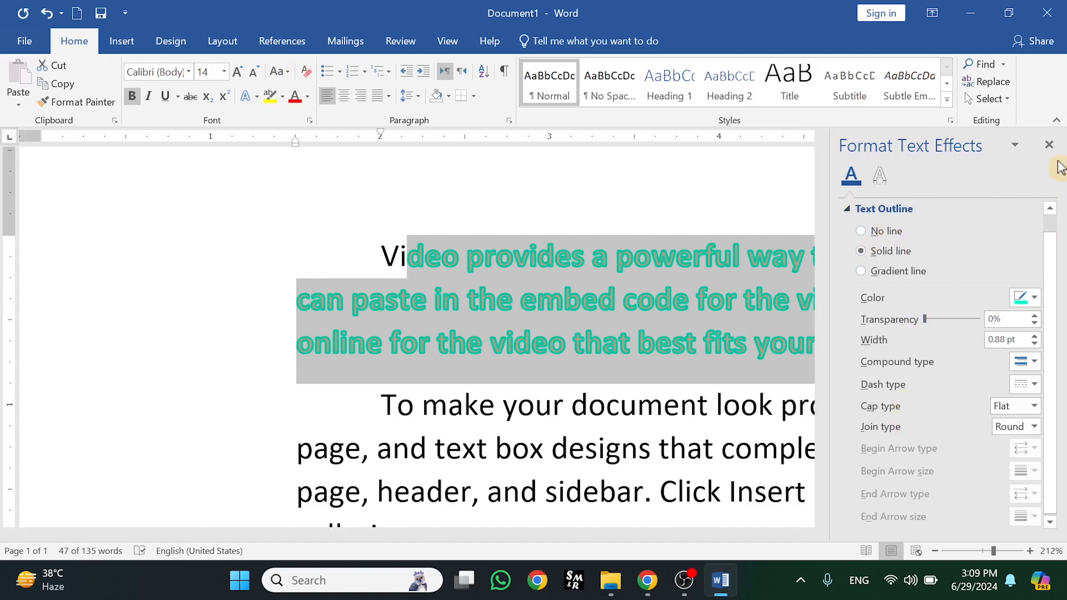
Close the settings pane and make the cyan text outline a solid line
click(1051, 146)
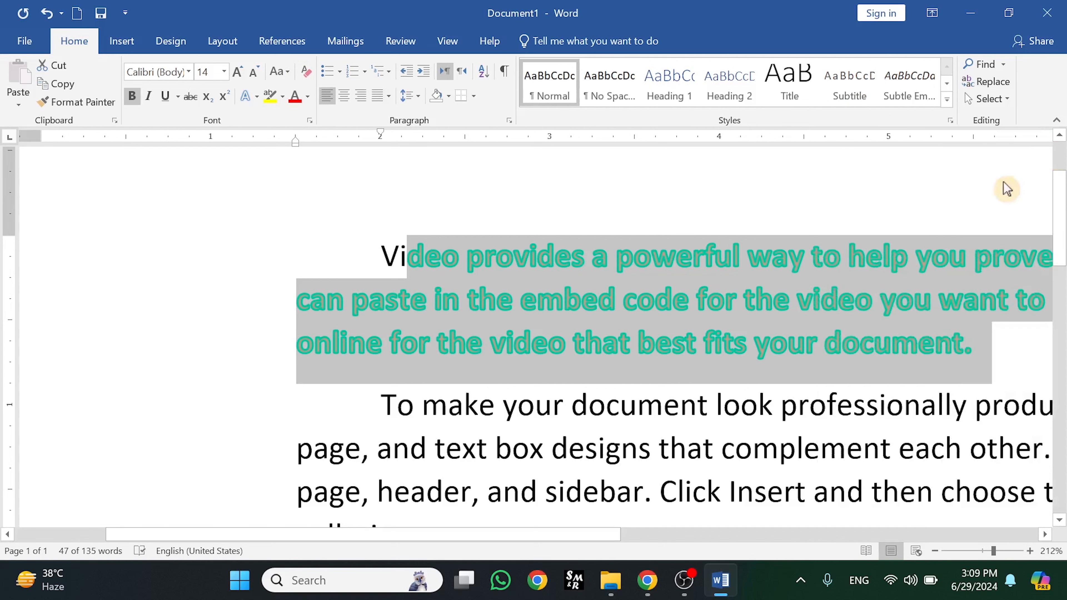
click(257, 98)
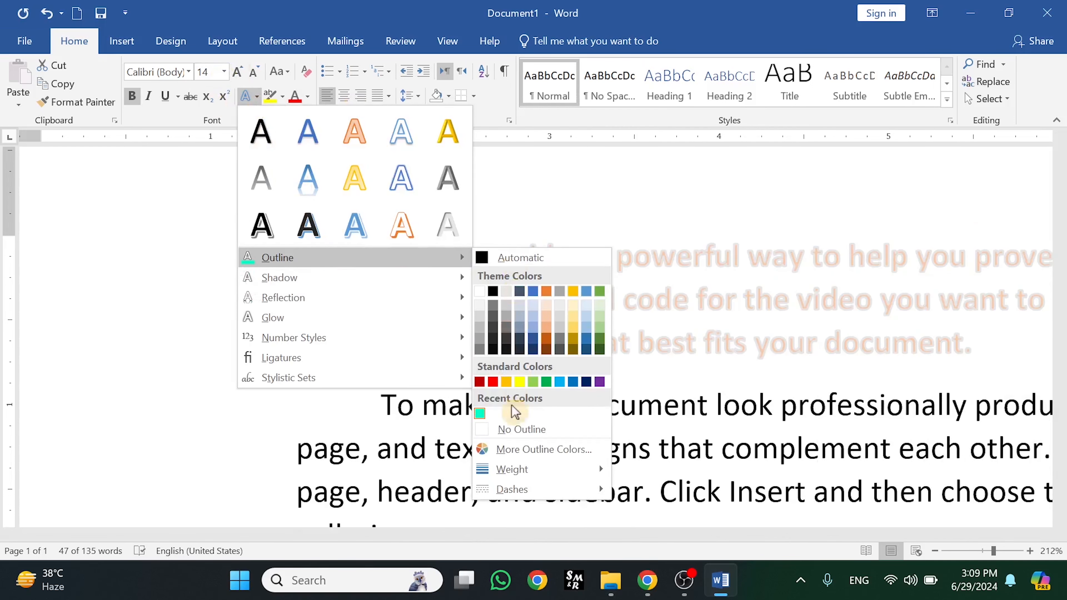
mouse_move(520, 492)
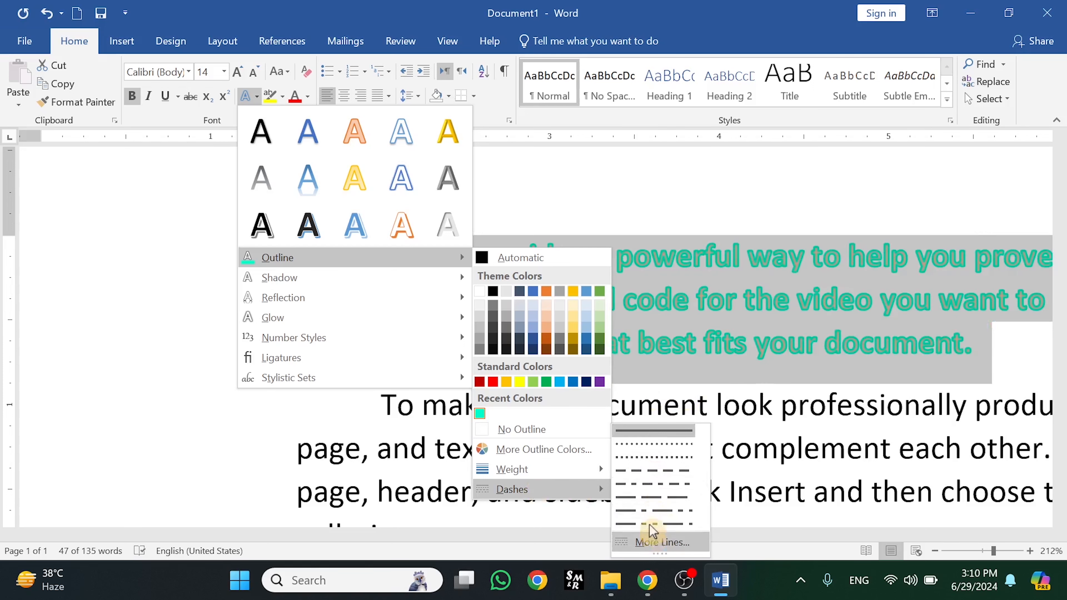
click(654, 432)
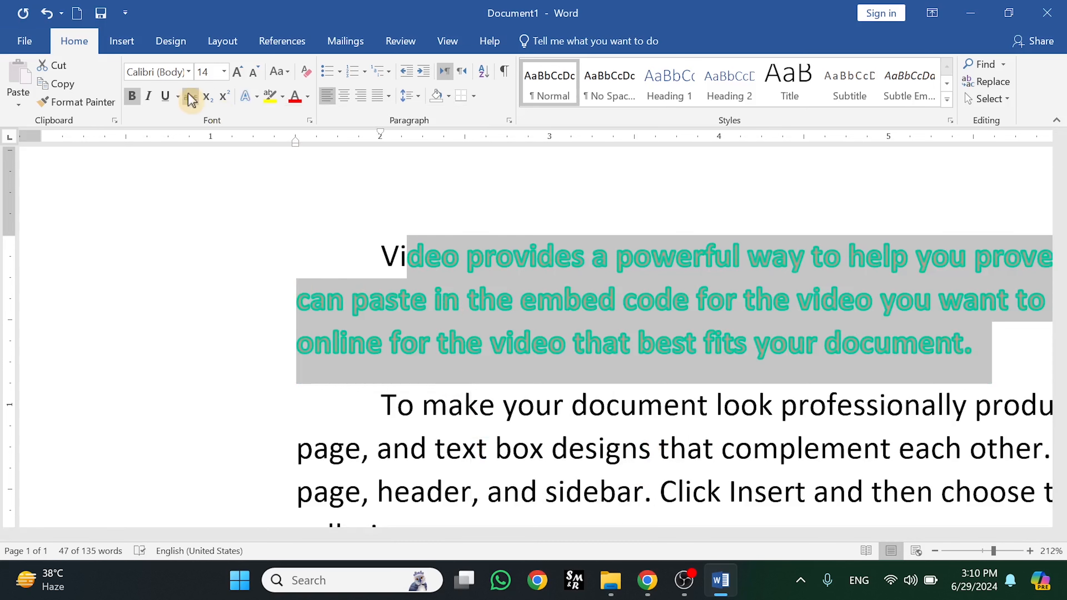
click(256, 96)
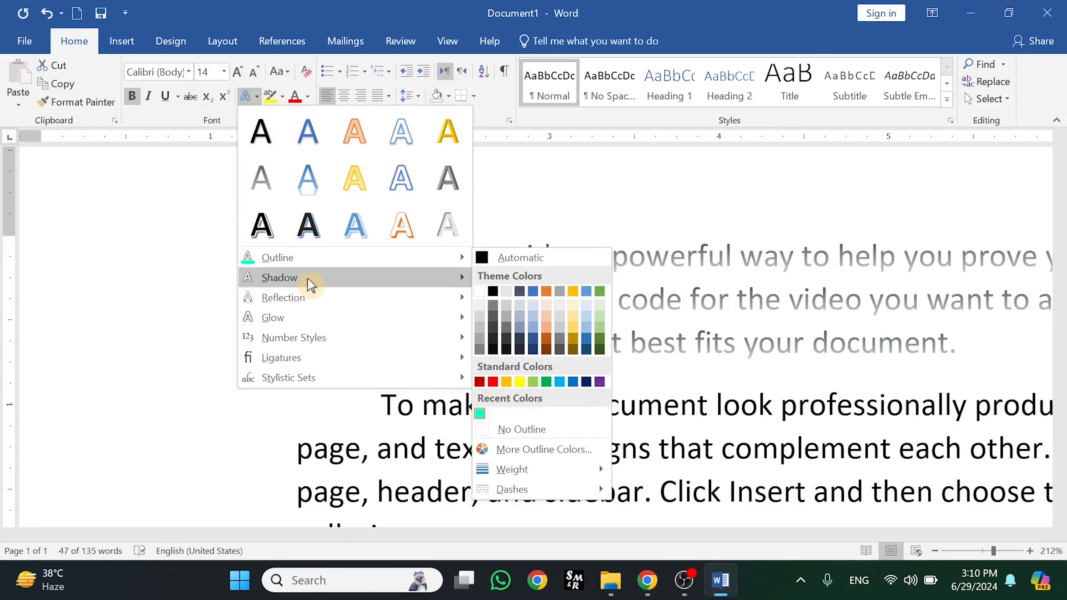
mouse_move(311, 285)
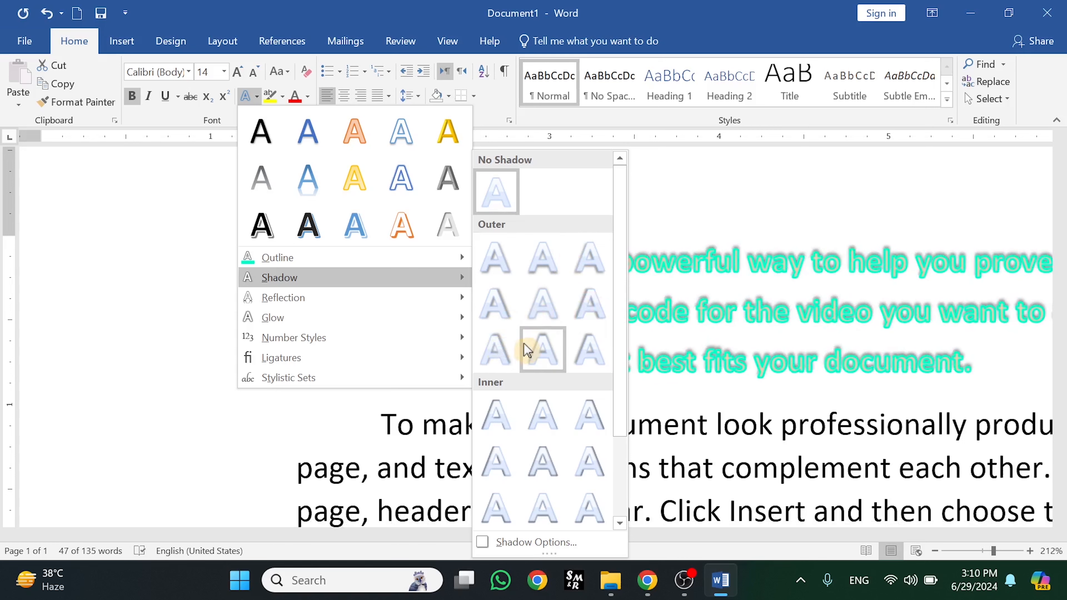
drag(620, 350, 617, 420)
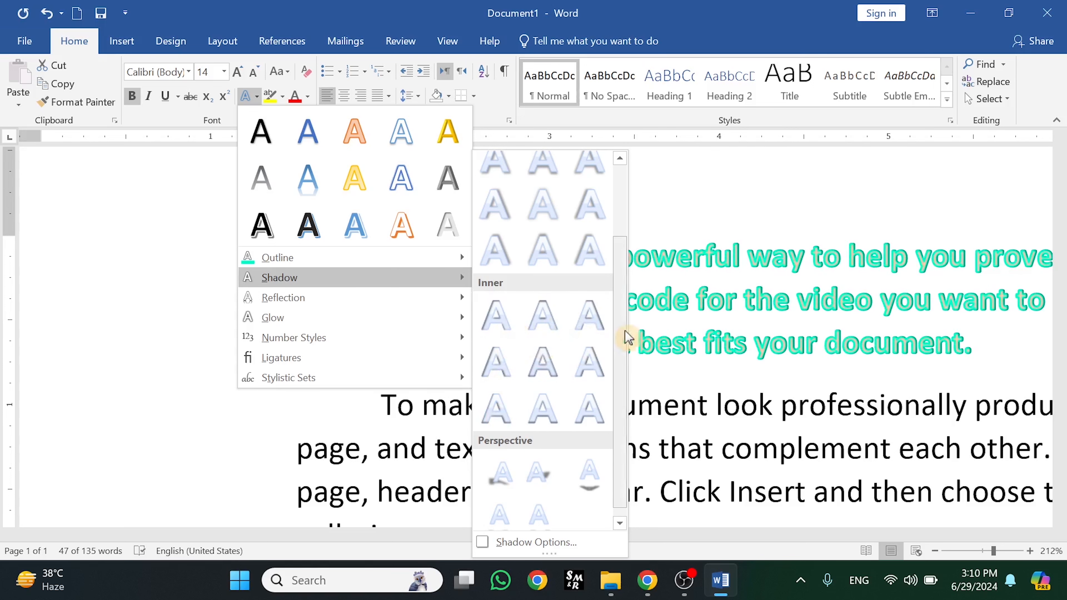
scroll(625, 294, down, 1)
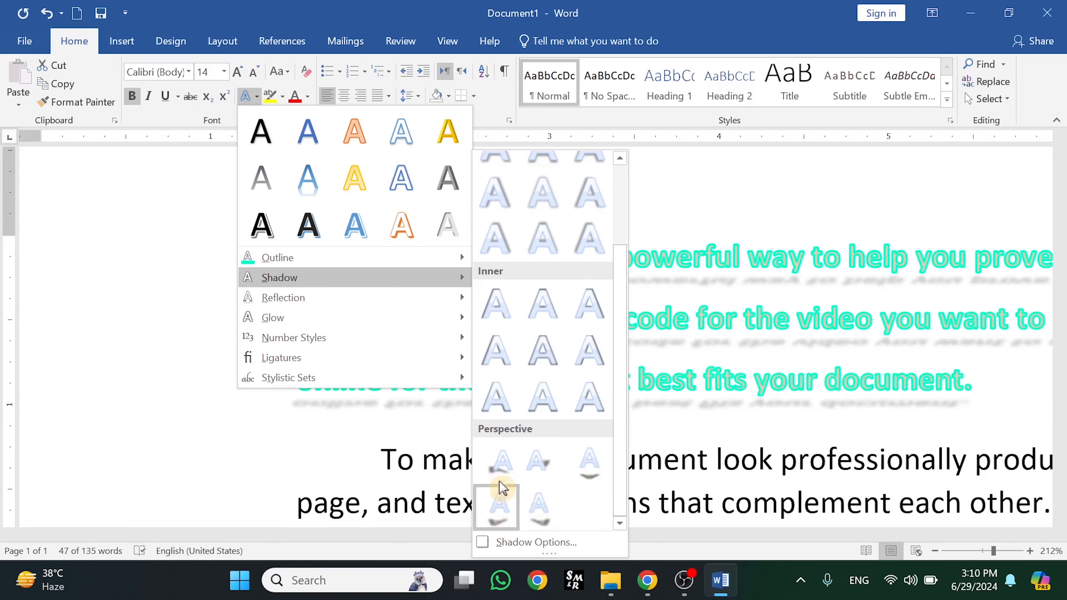
click(672, 191)
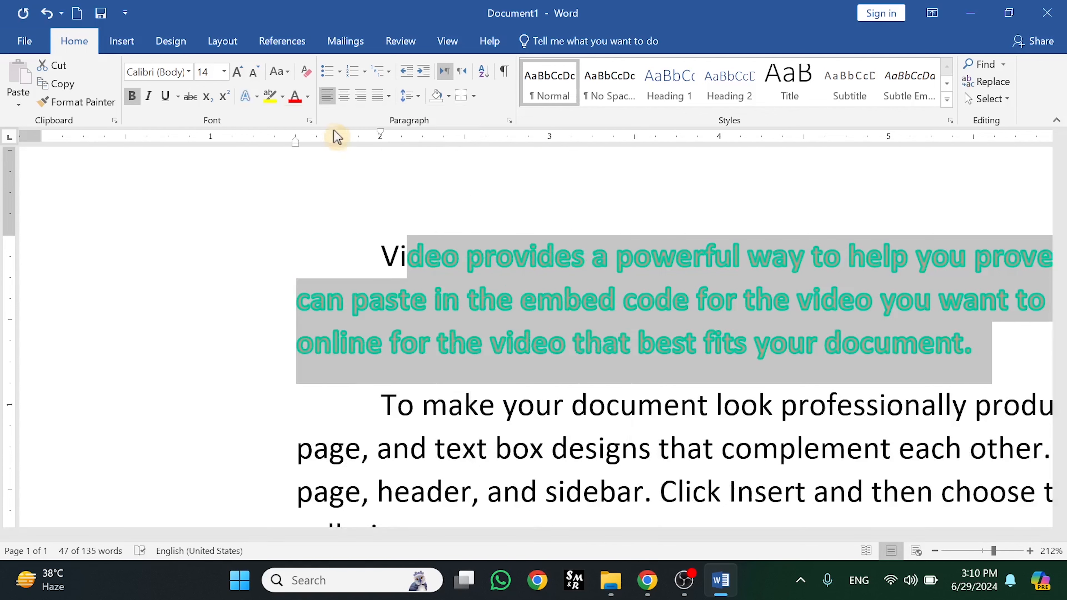
click(255, 97)
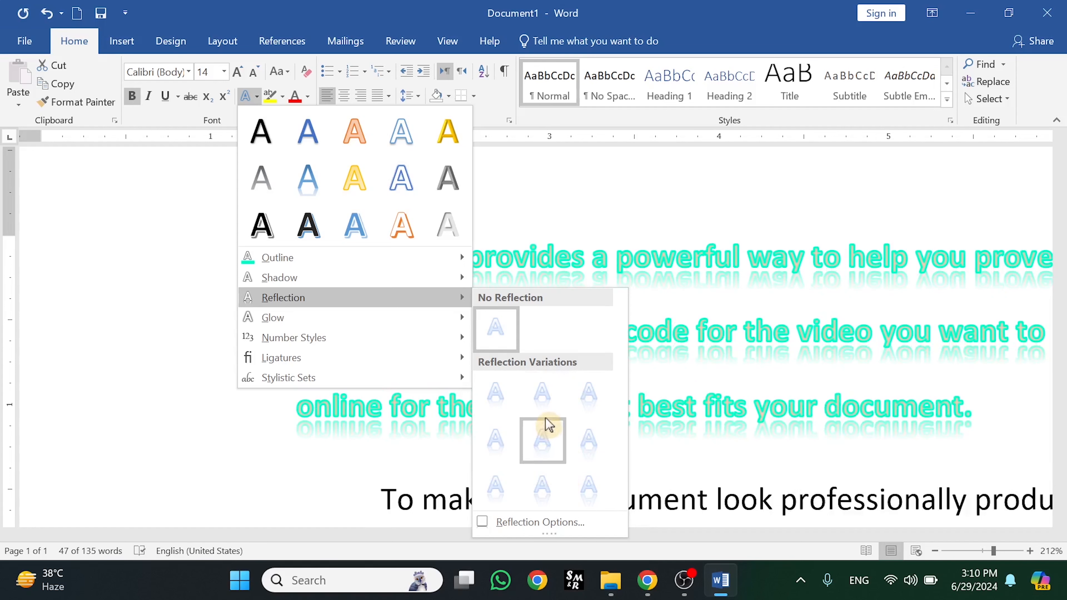
Browse the Reflection, Glow and Stylistic Sets options and close the menu without applying any
mouse_move(382, 329)
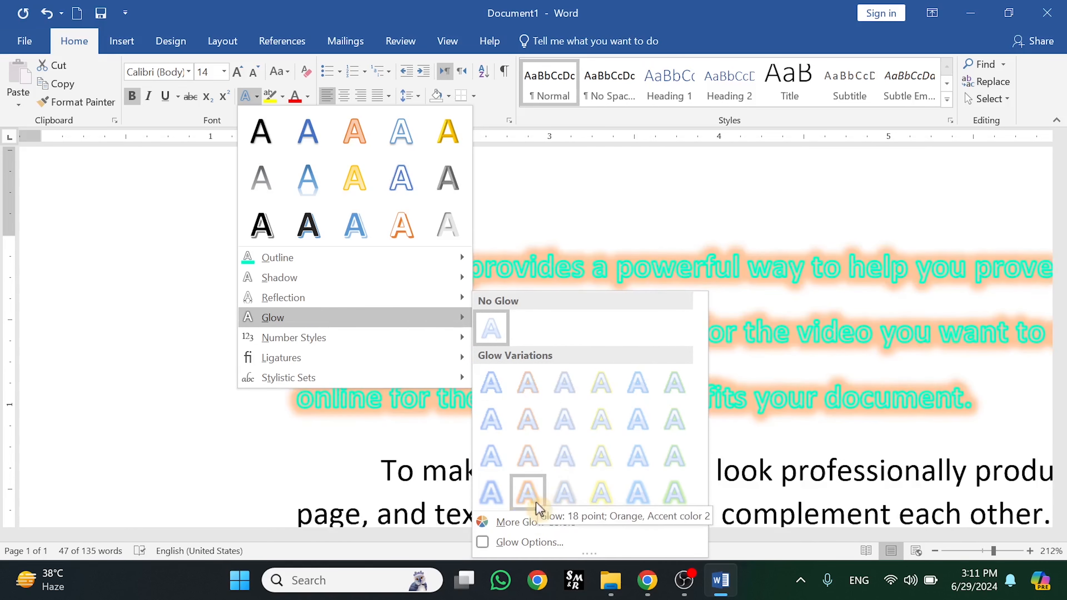
mouse_move(536, 523)
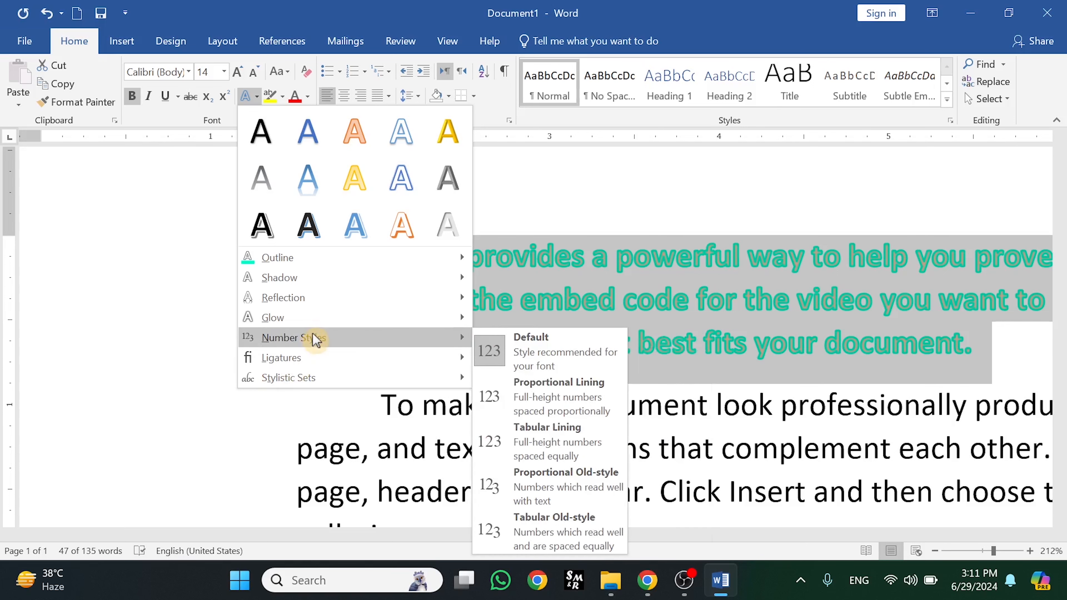
click(262, 417)
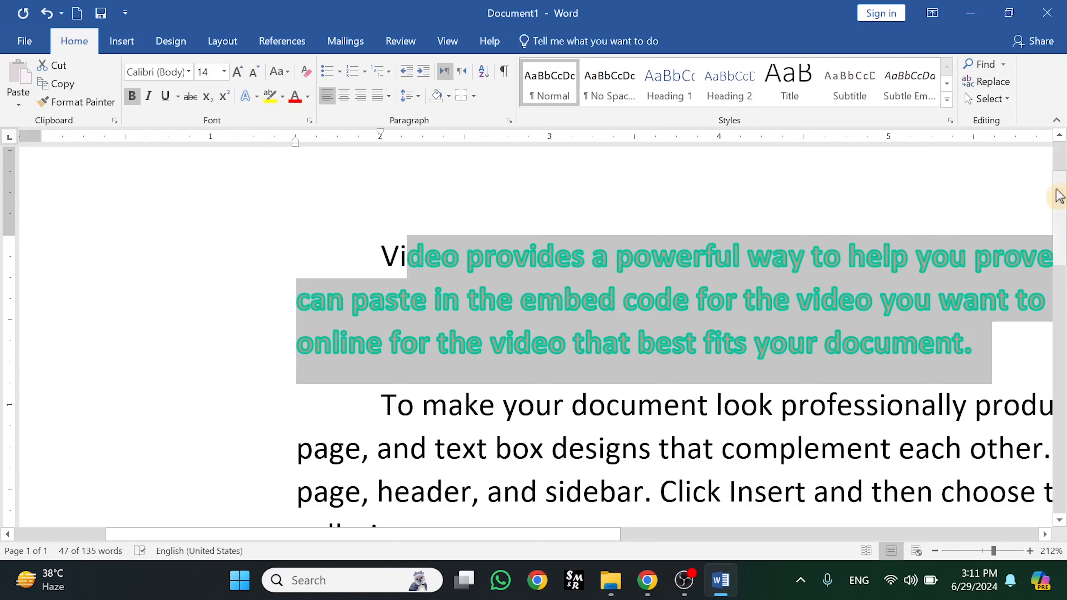
drag(1061, 217, 1057, 341)
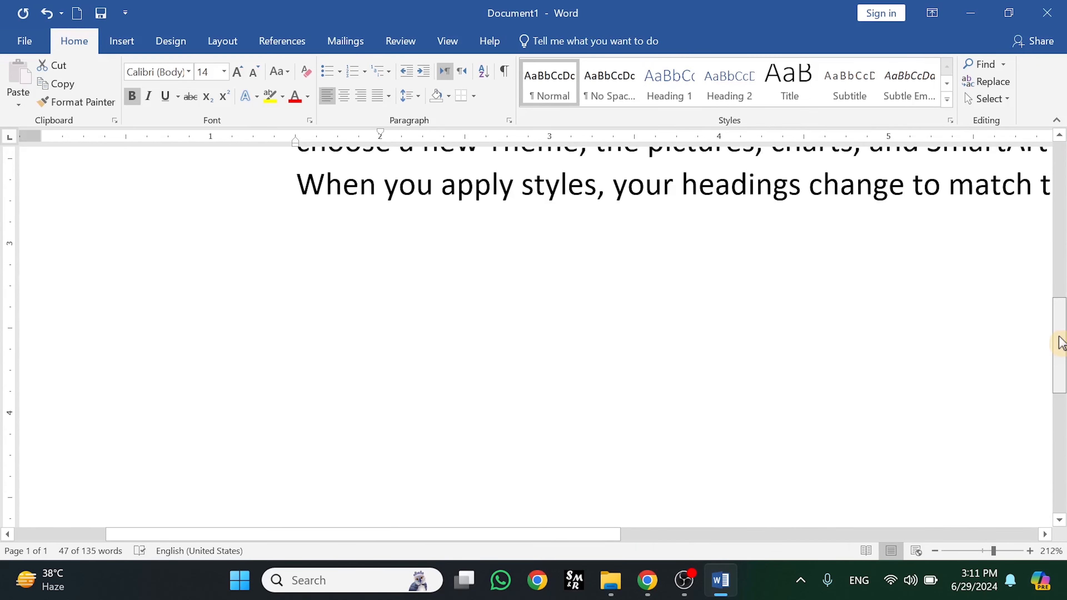
click(528, 283)
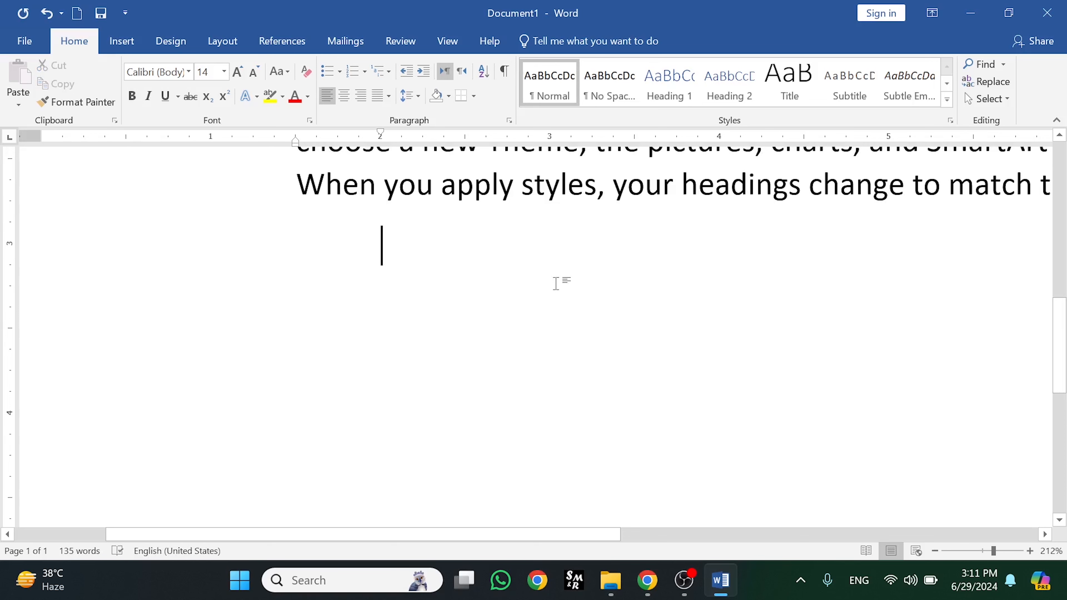
text(1234)
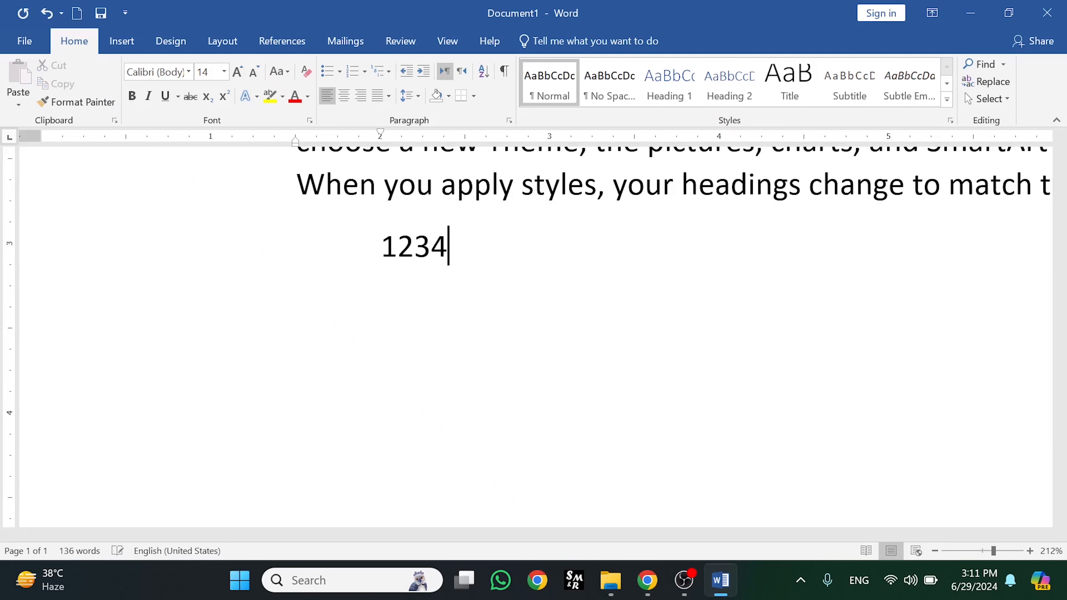
text(567890)
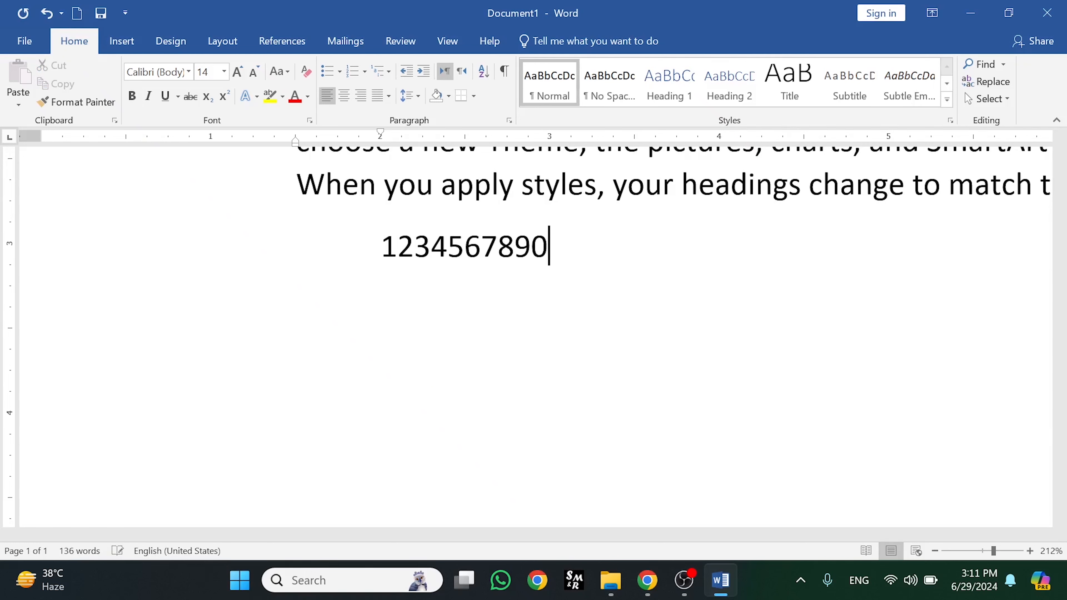
drag(561, 246, 403, 247)
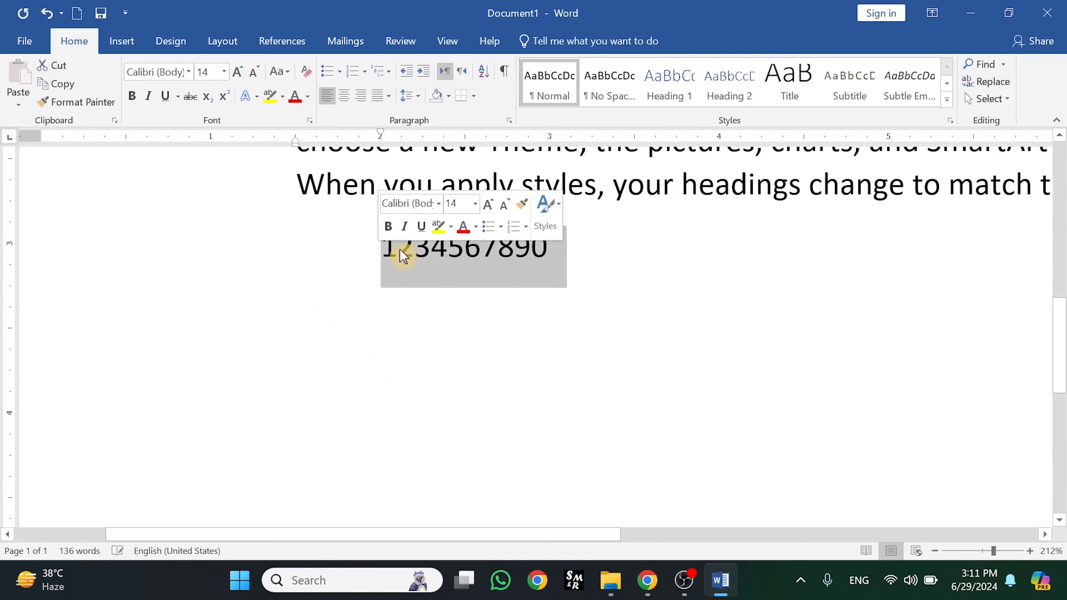
right_click(404, 247)
click(439, 278)
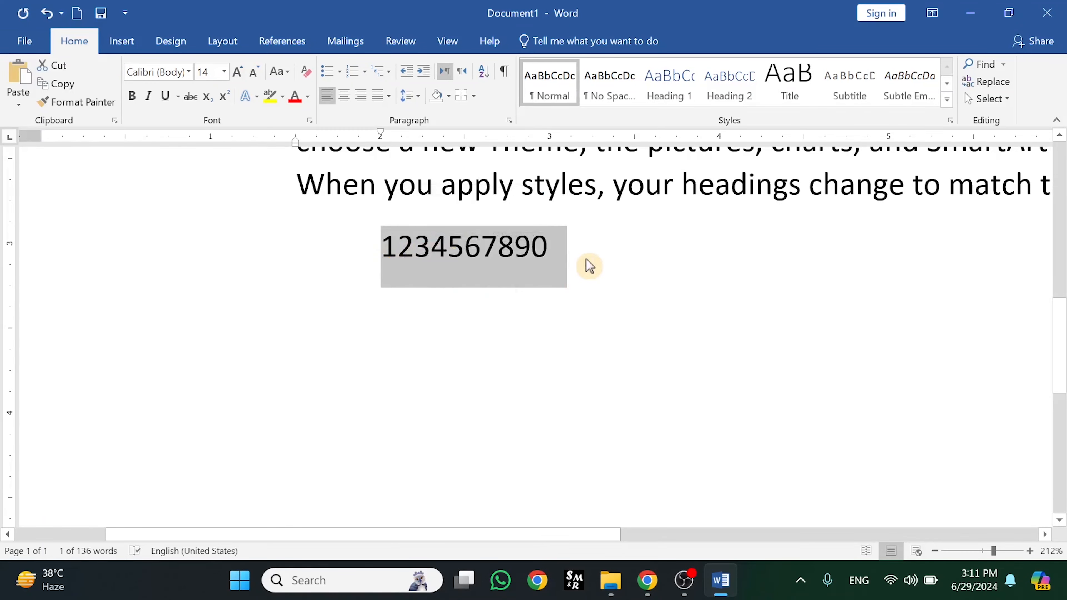
click(575, 260)
key(Return)
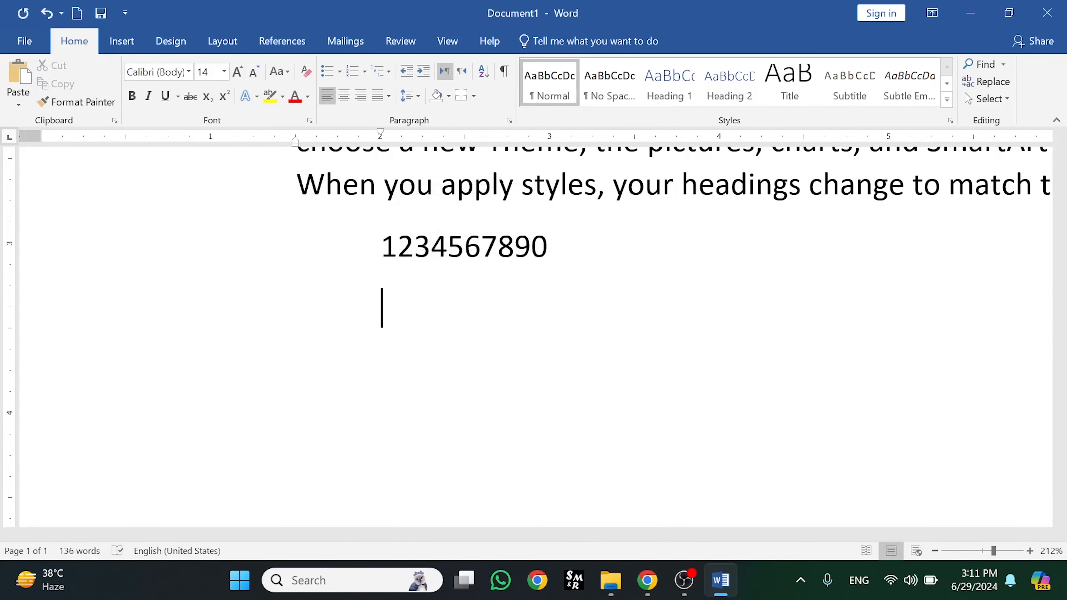
key(ctrl+v)
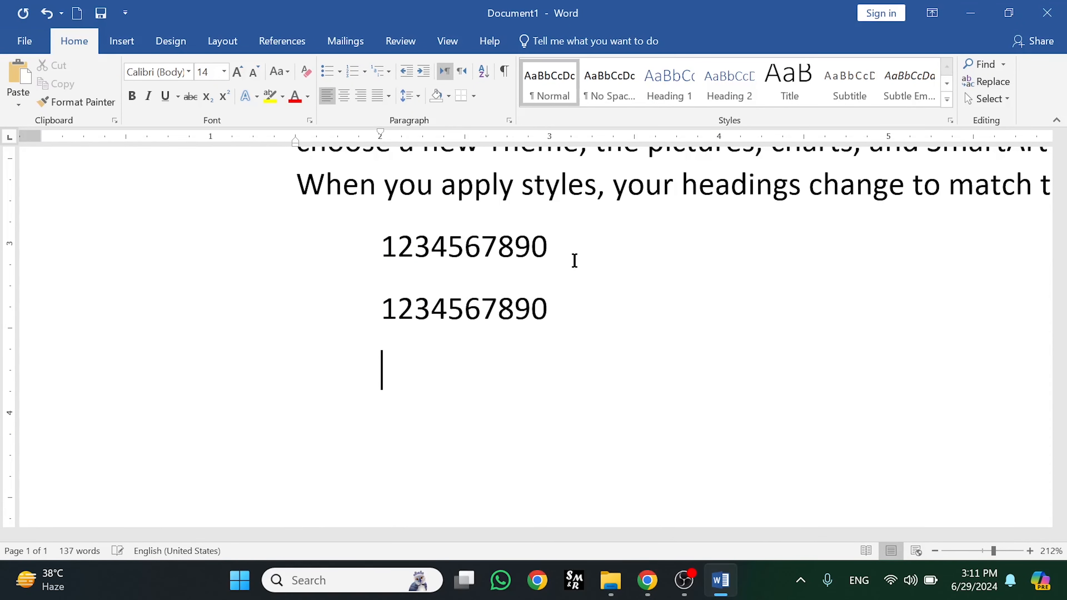
key(ctrl+v)
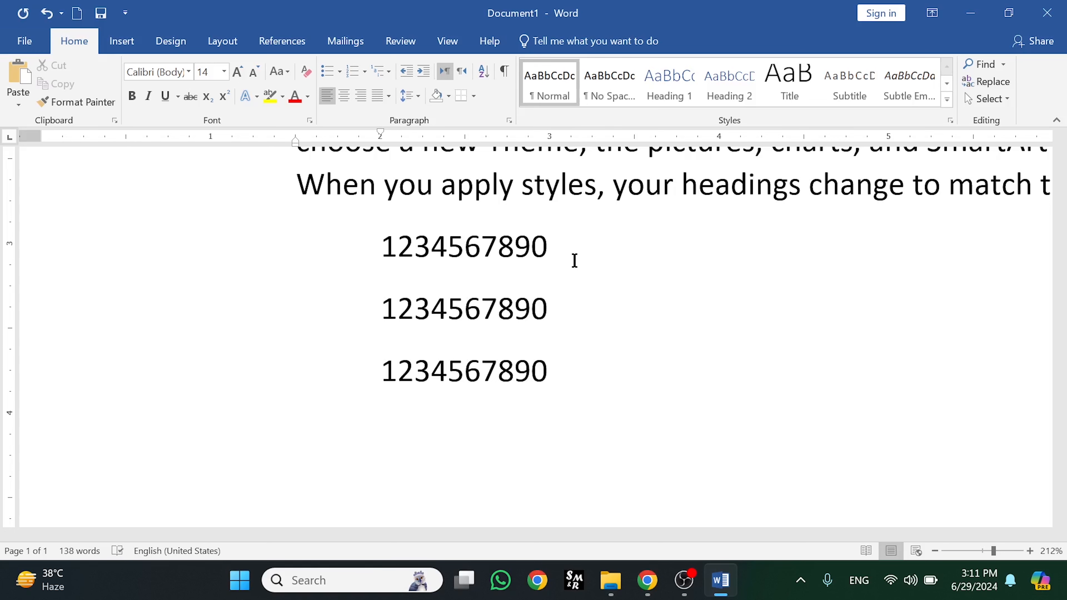
key(ctrl+v)
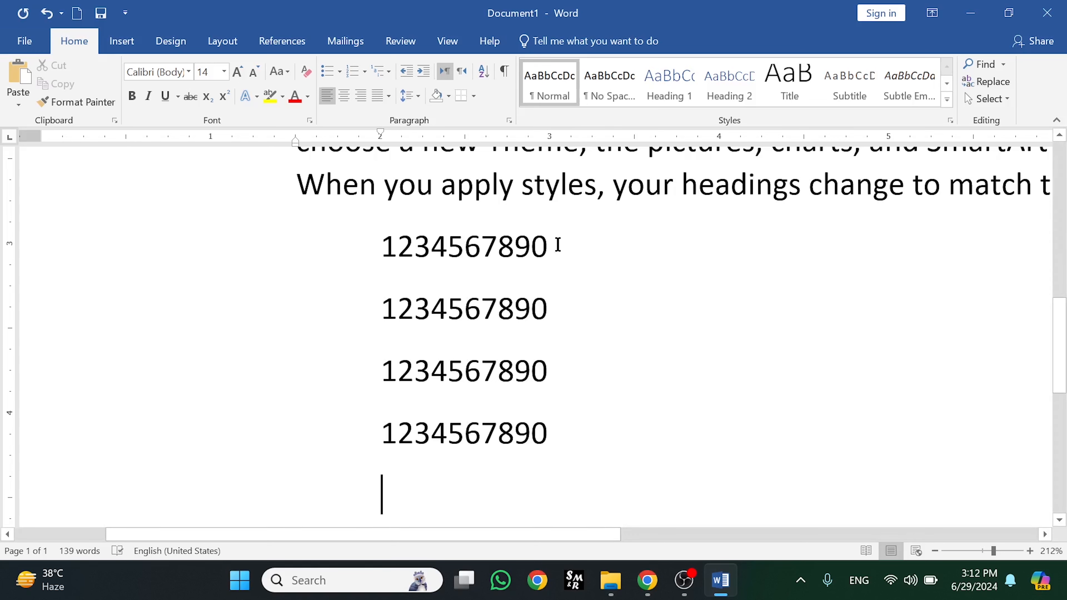
drag(558, 242, 380, 248)
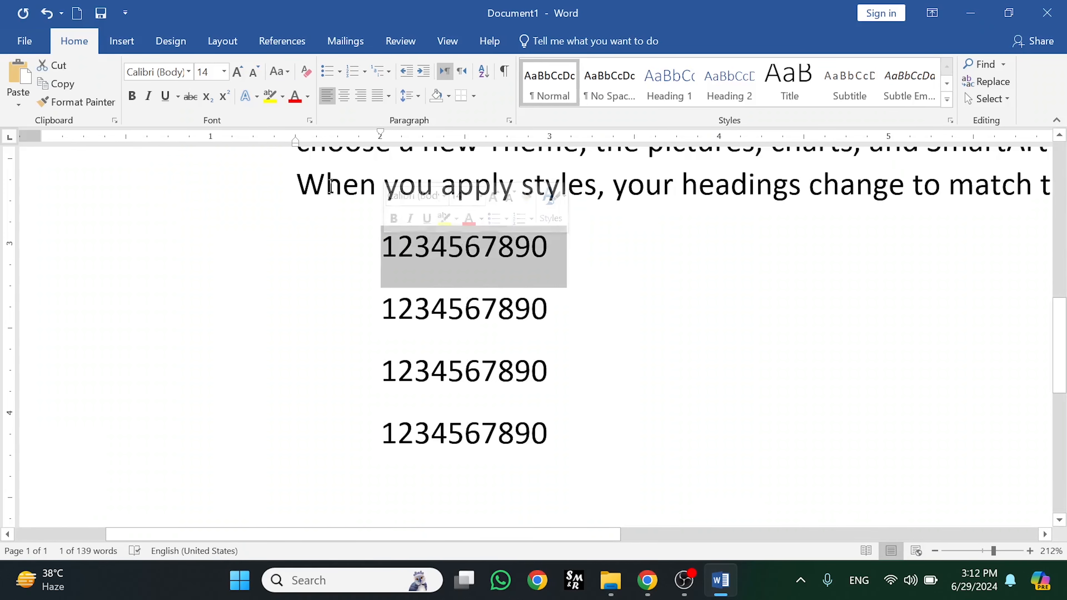
click(256, 98)
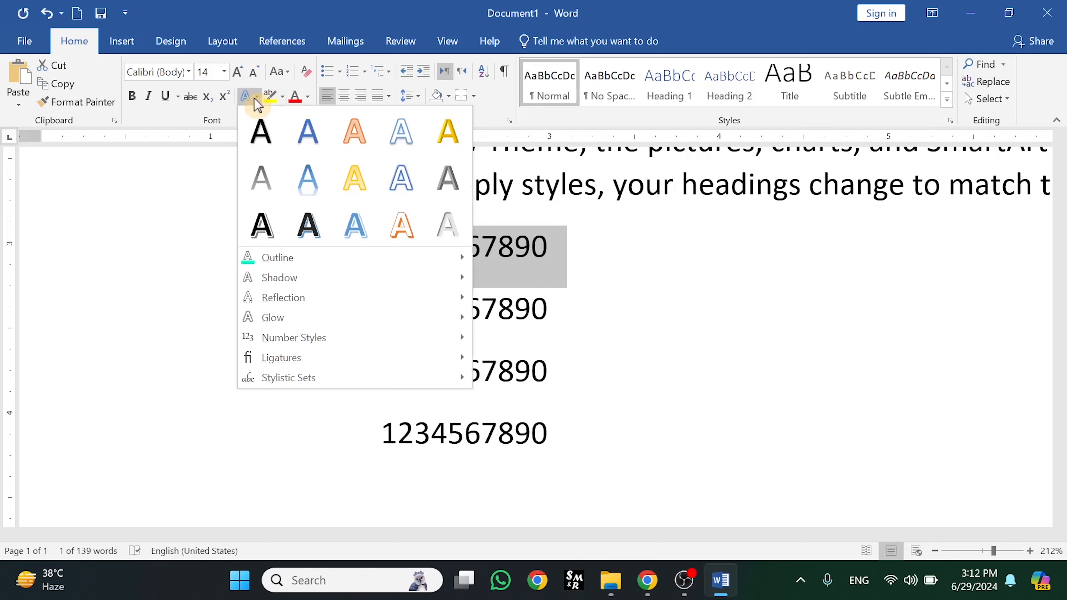
click(223, 437)
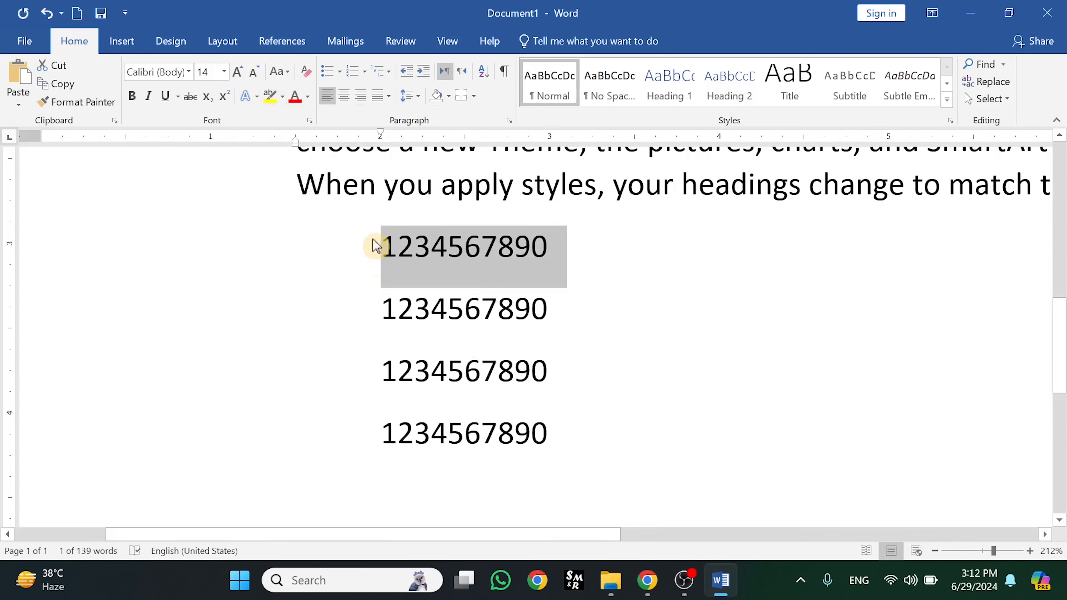
drag(373, 240, 429, 346)
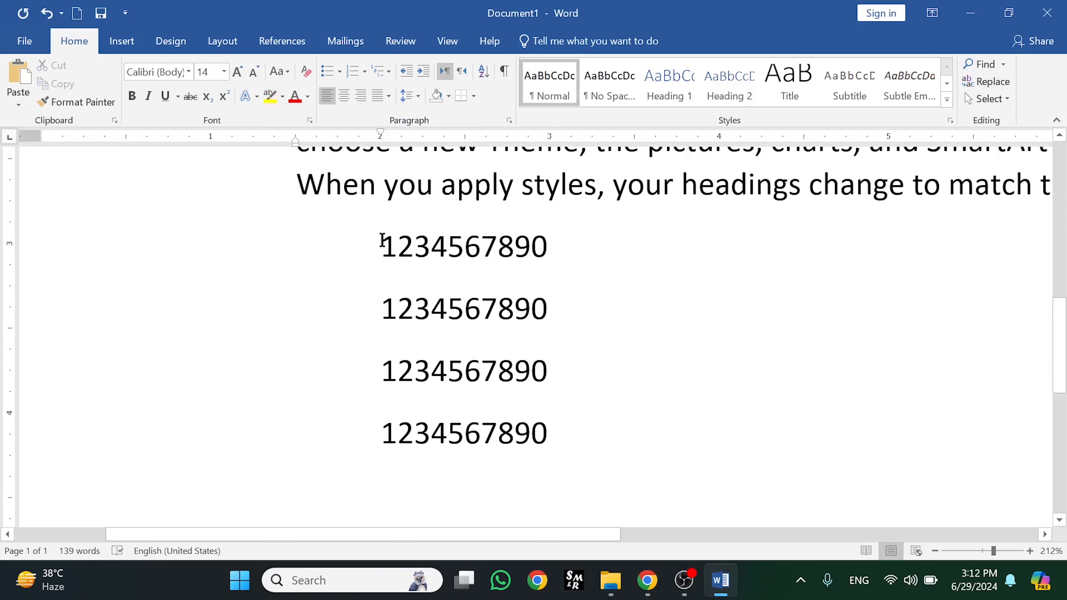
key(Tab)
key(Tab)
key(Tab)
key(Tab)
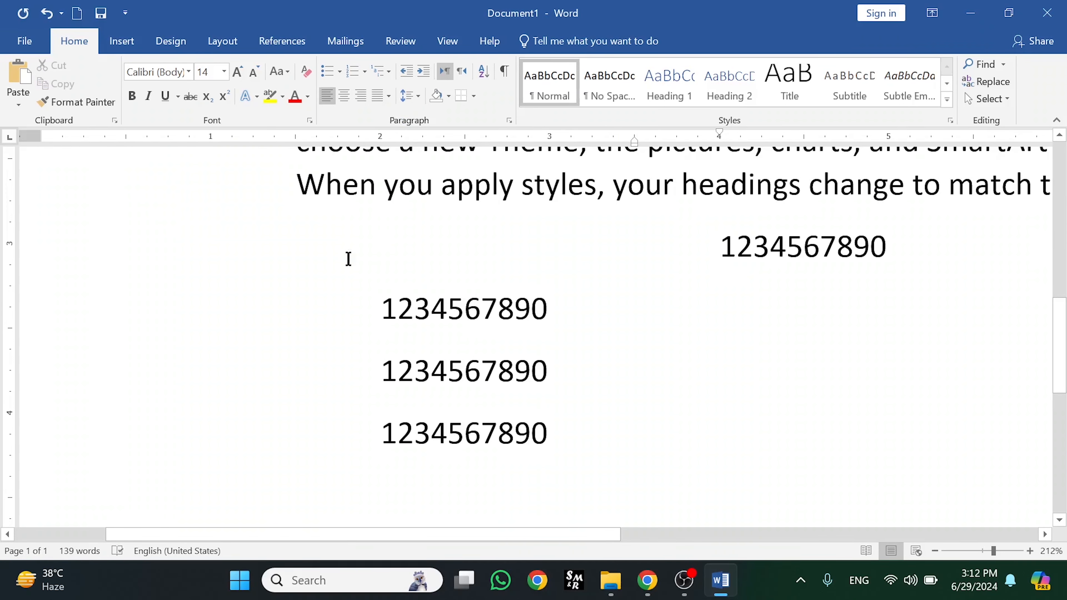
key(Tab)
key(Tab)
key(Tab)
key(Tab)
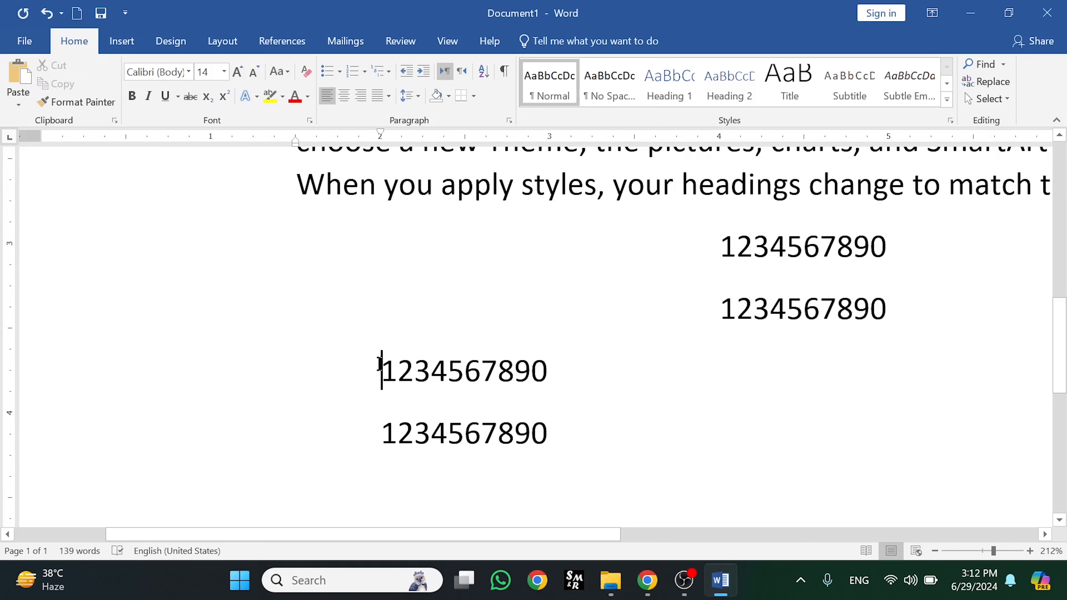
key(Tab)
key(Tab)
key(Tab)
key(Tab)
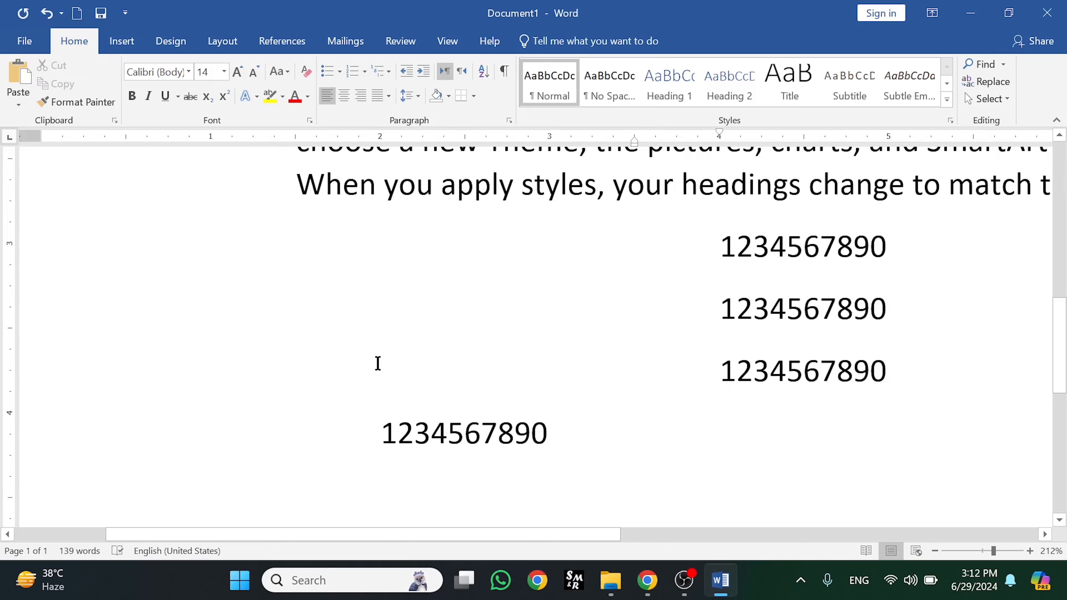
click(395, 439)
key(Tab)
key(Tab)
key(Tab)
key(Tab)
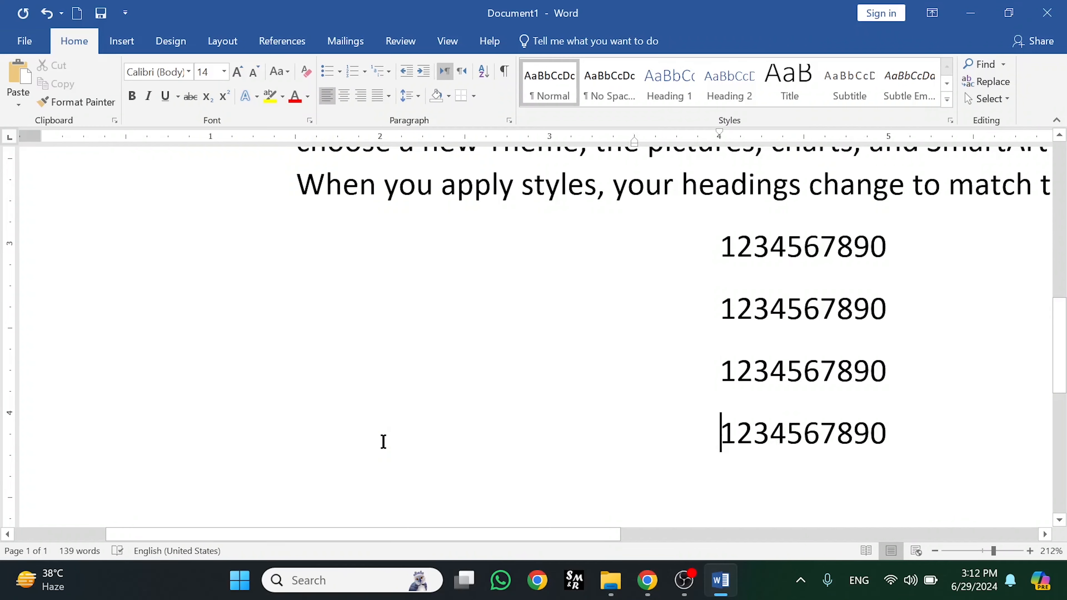
drag(893, 257, 733, 252)
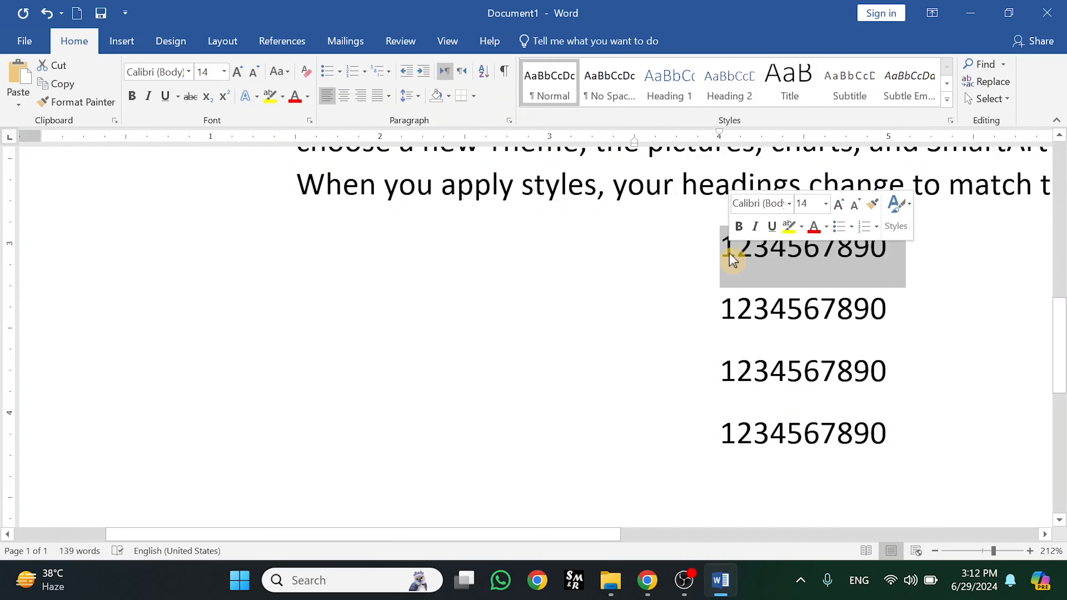
click(261, 94)
mouse_move(318, 340)
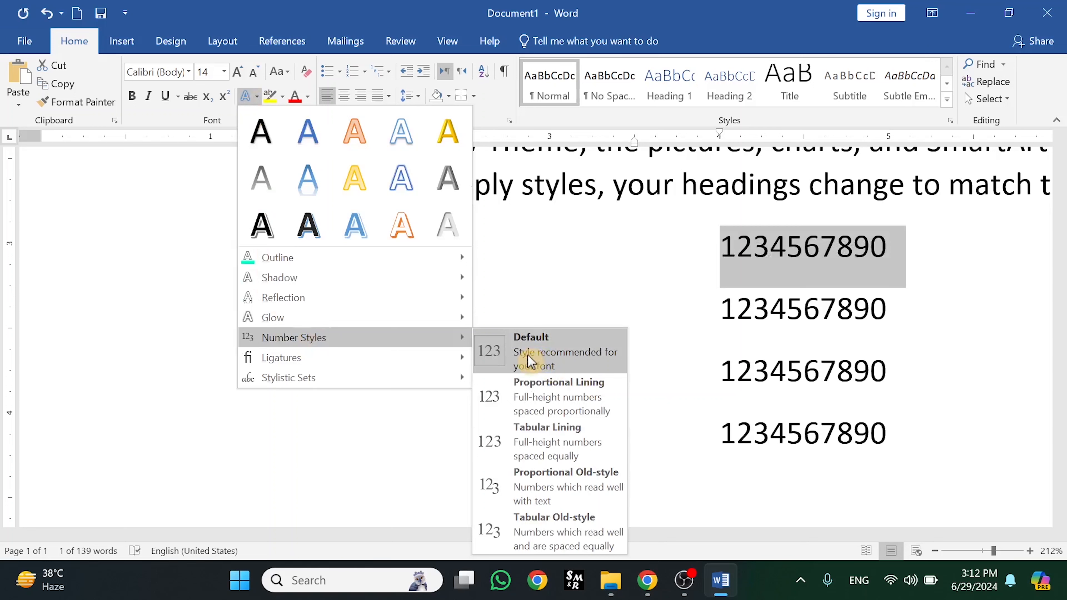
click(563, 365)
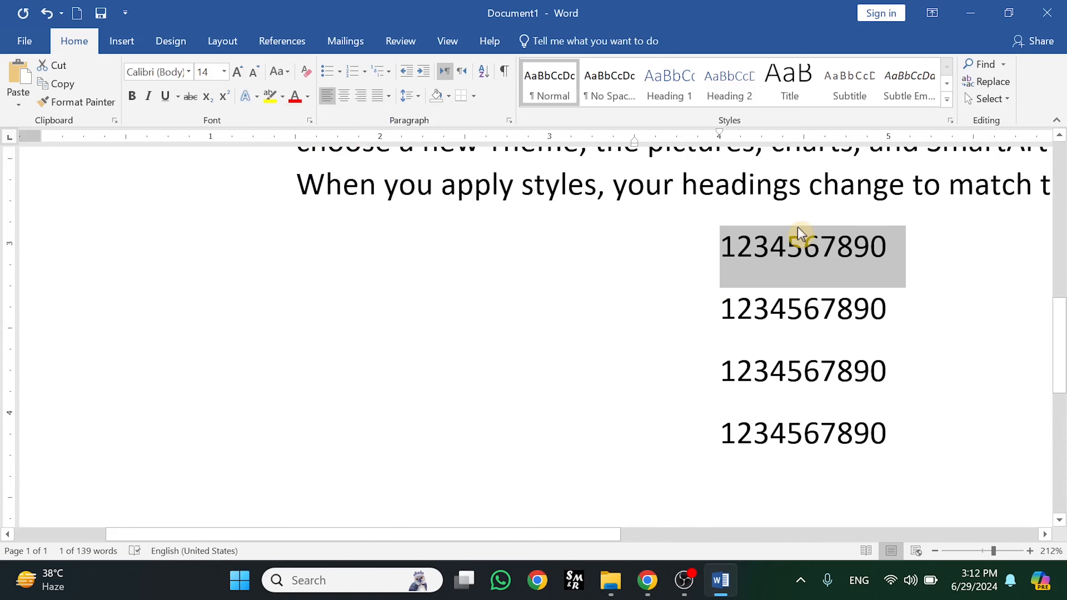
click(257, 96)
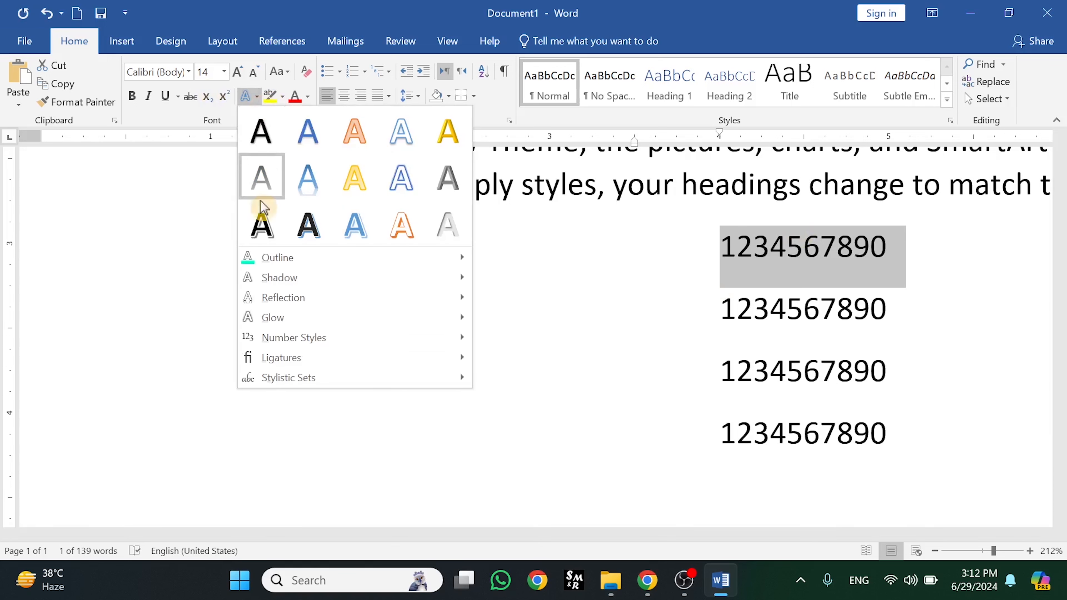
mouse_move(359, 357)
mouse_move(380, 341)
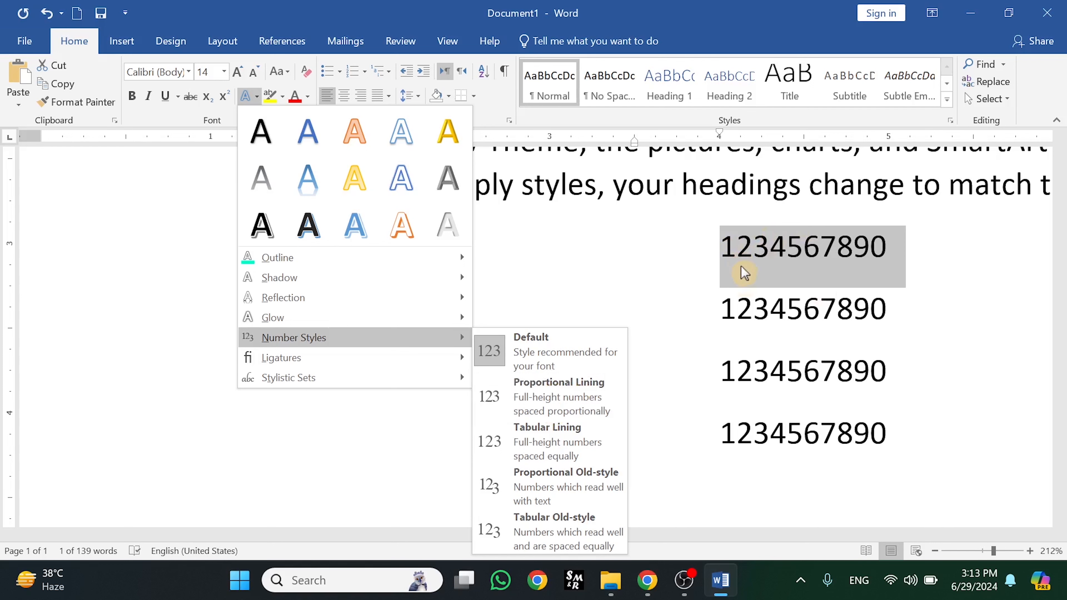
click(1004, 552)
click(1003, 551)
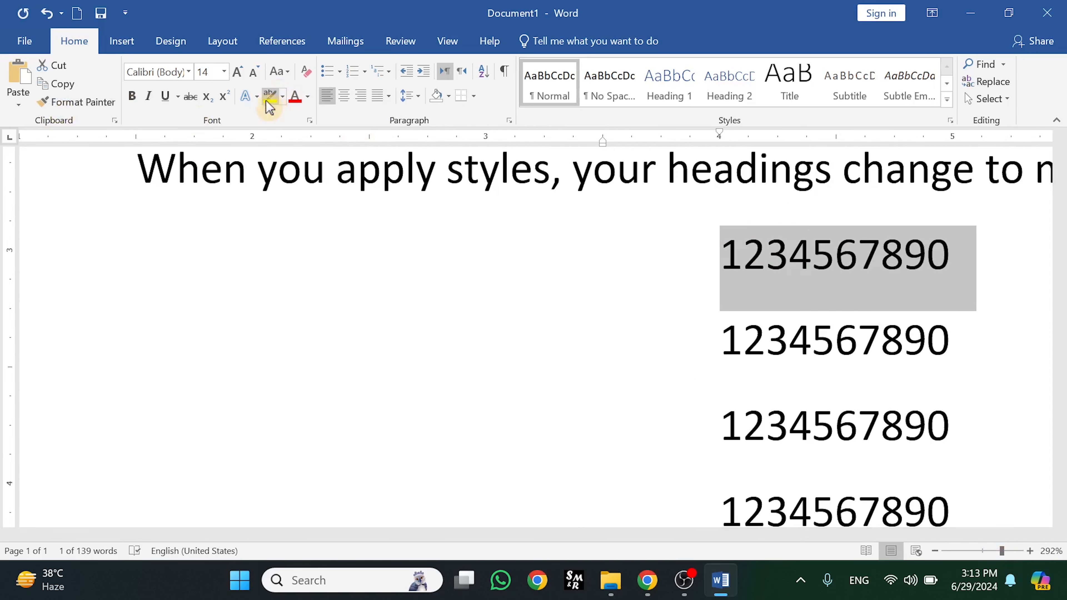
Give the first number line Proportional Lining numbers, compare with undo/redo, then select the second line
click(257, 96)
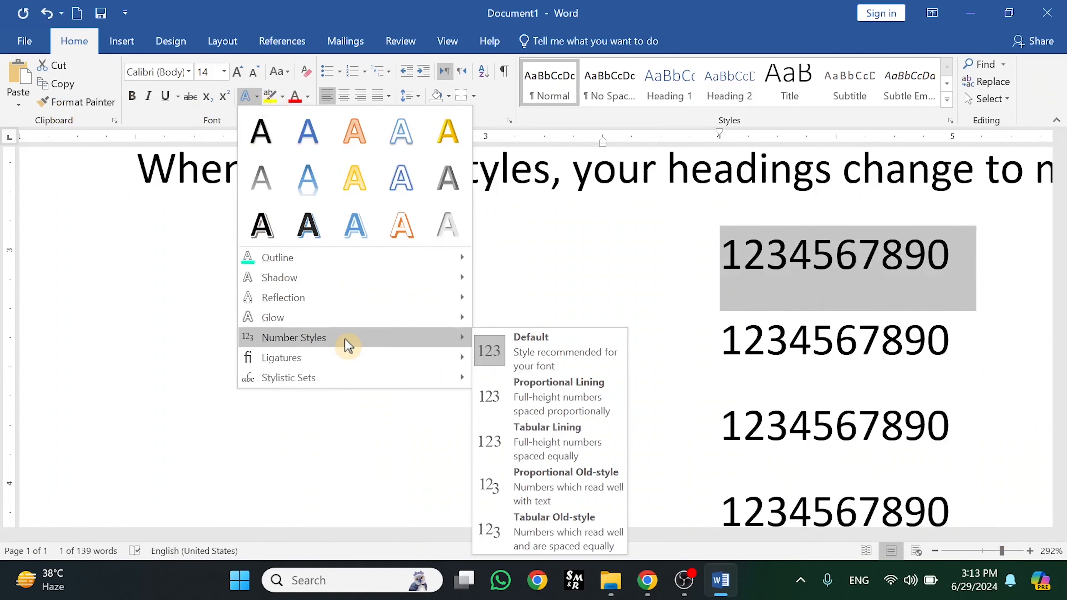
click(582, 406)
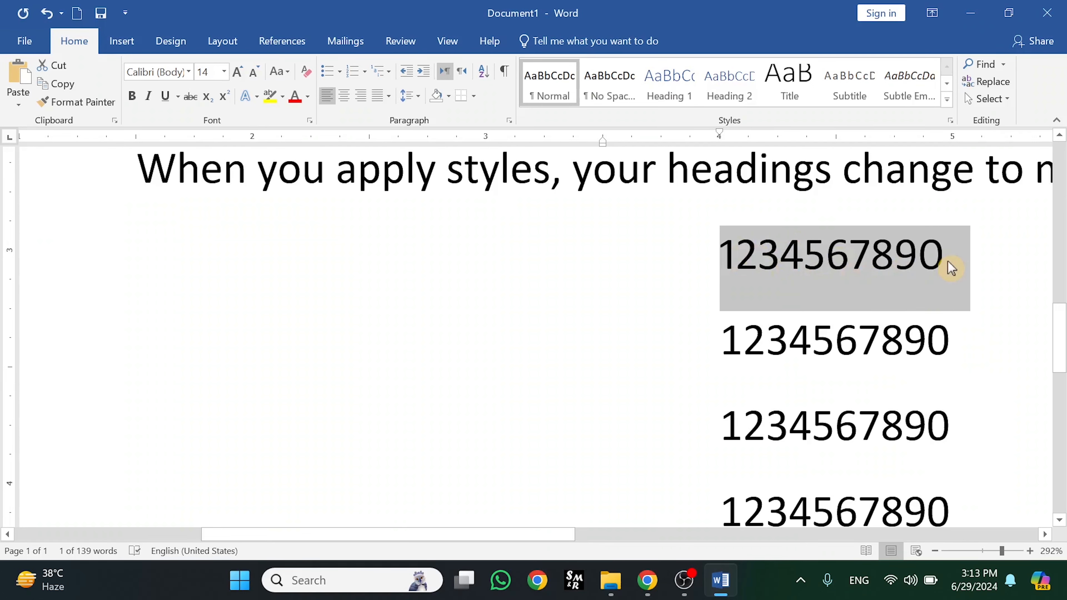
key(ctrl+z)
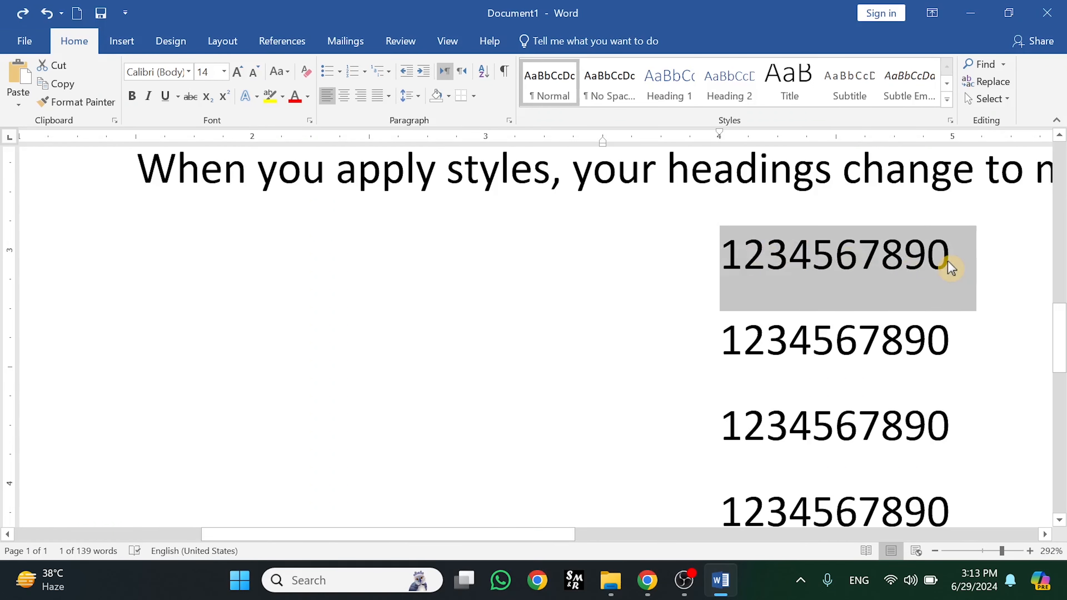
key(ctrl+y)
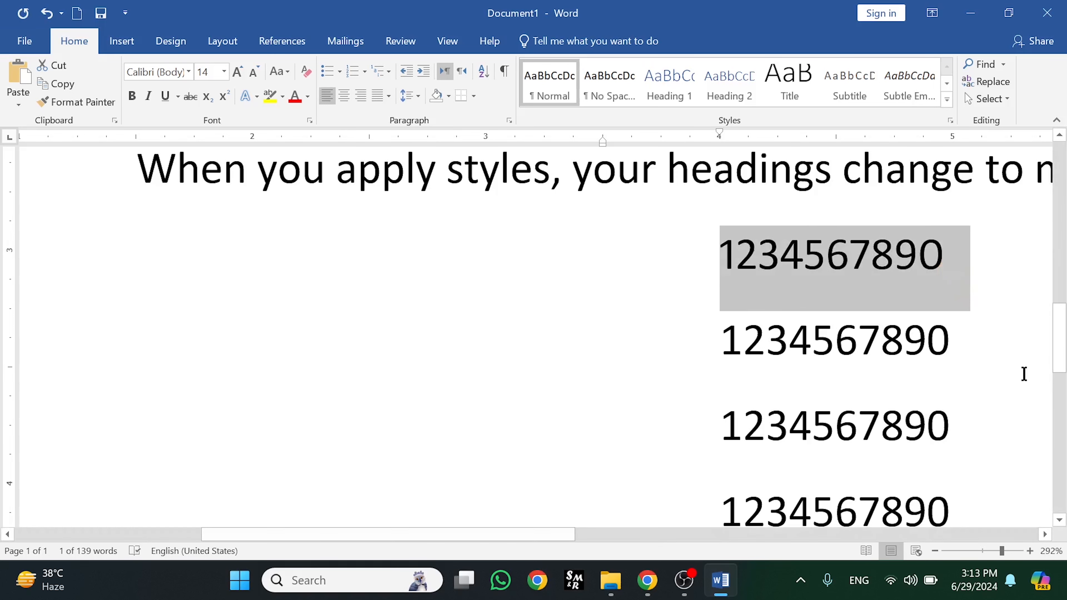
click(955, 340)
drag(954, 340, 717, 341)
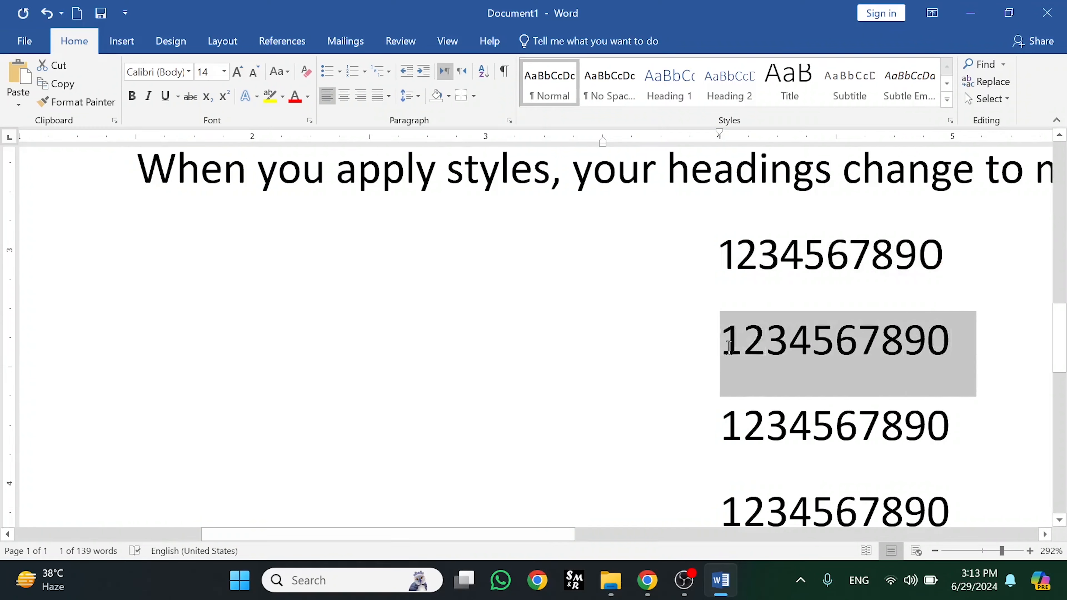
click(257, 97)
mouse_move(336, 344)
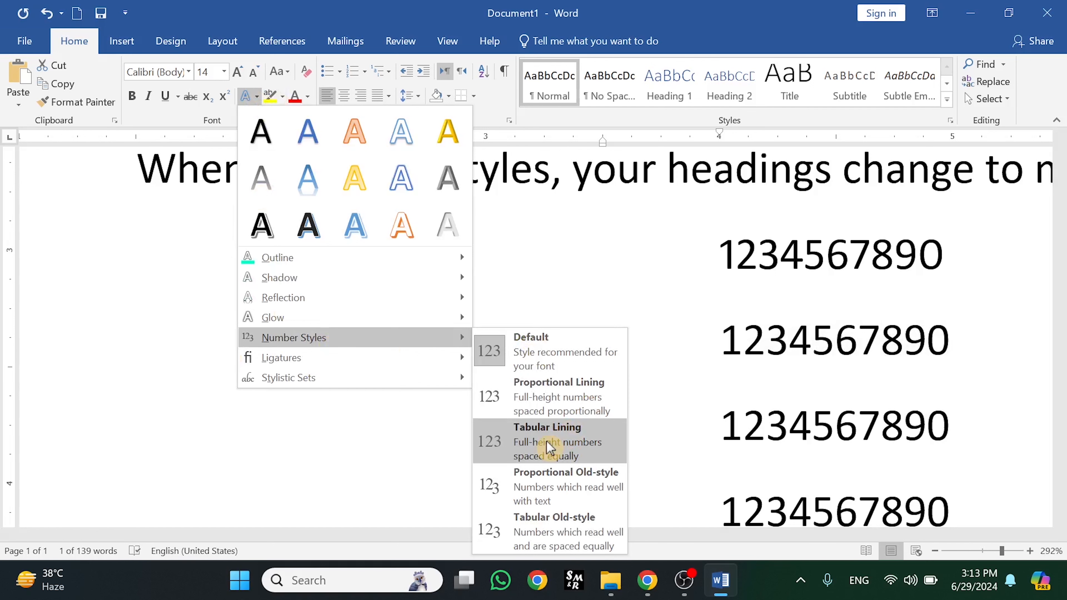
click(494, 439)
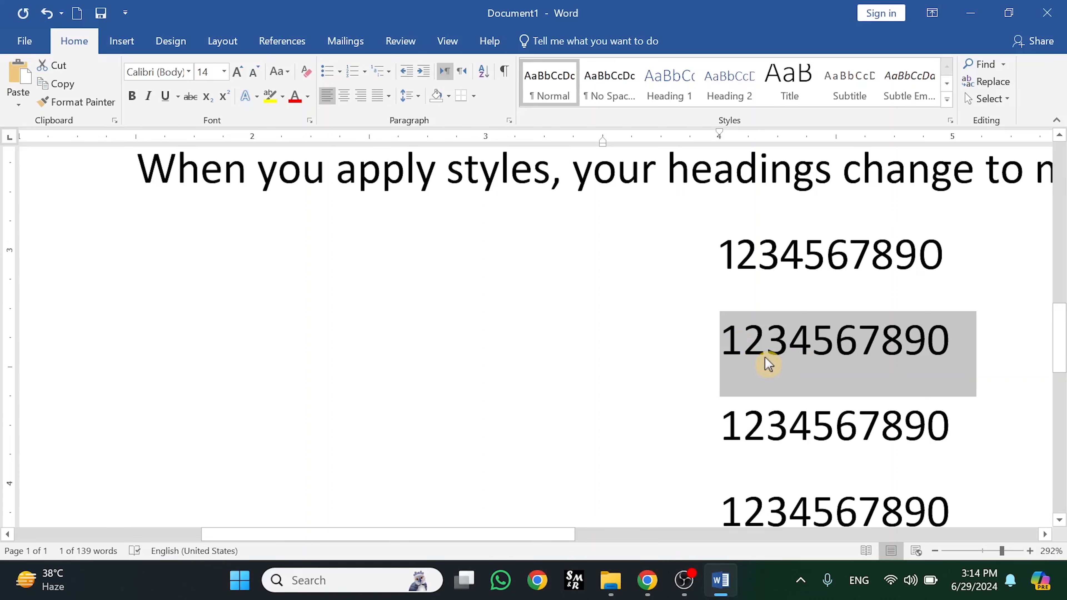
Review the number style options again without changes, then select the third number line
click(256, 96)
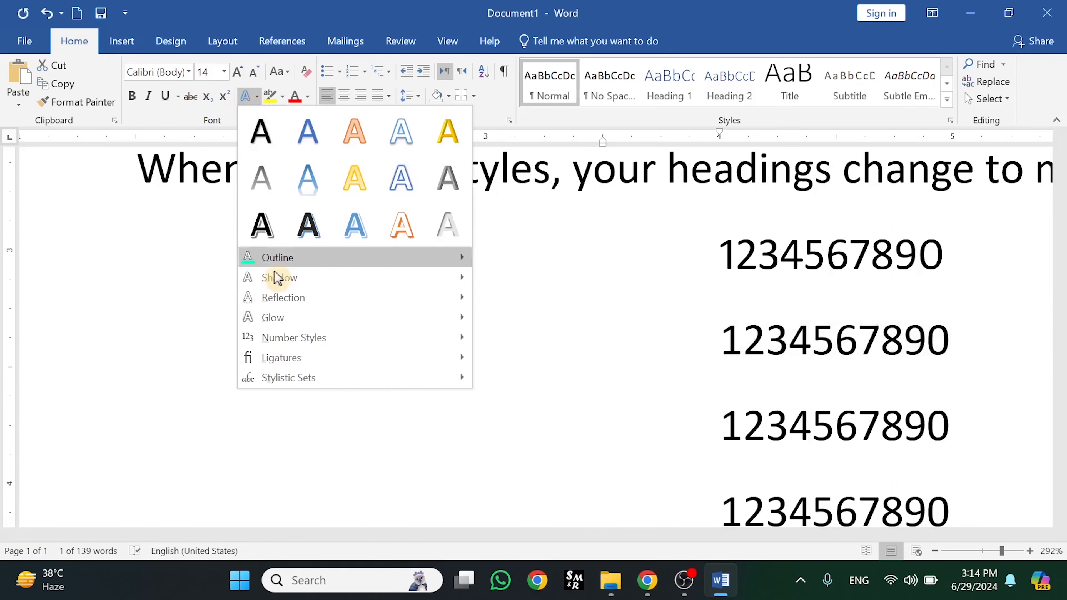
mouse_move(290, 339)
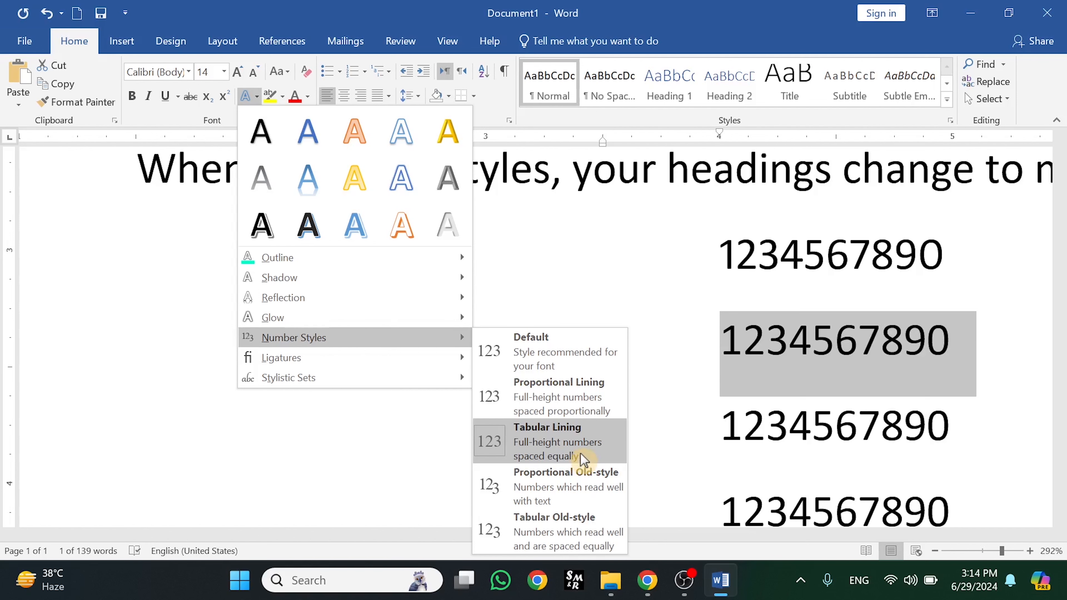
click(719, 458)
drag(960, 431, 713, 429)
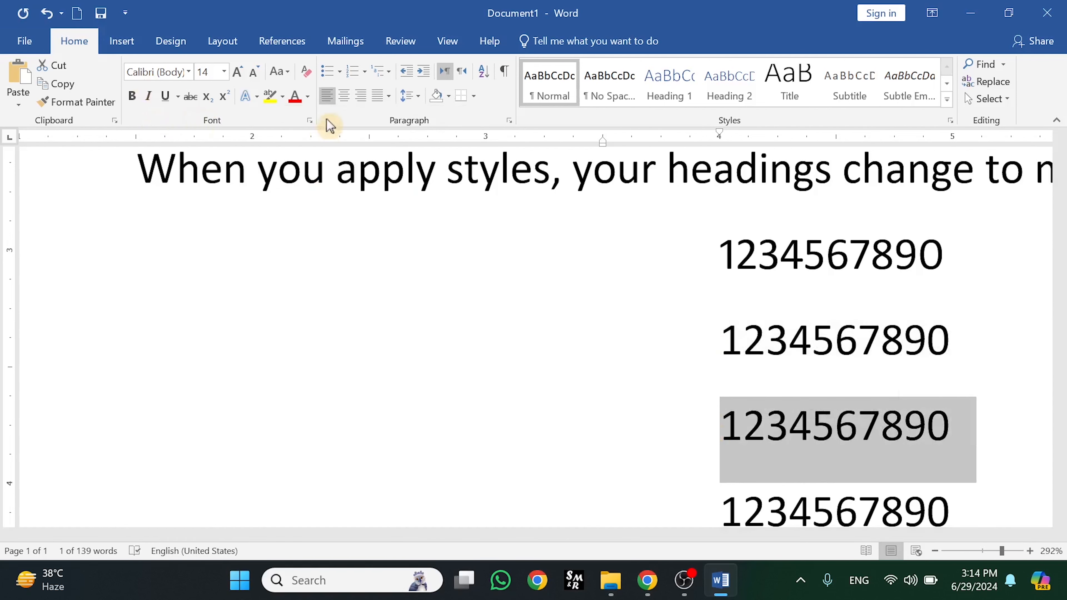
Give the third line Proportional Old-style numerals, then select the last number line
click(255, 94)
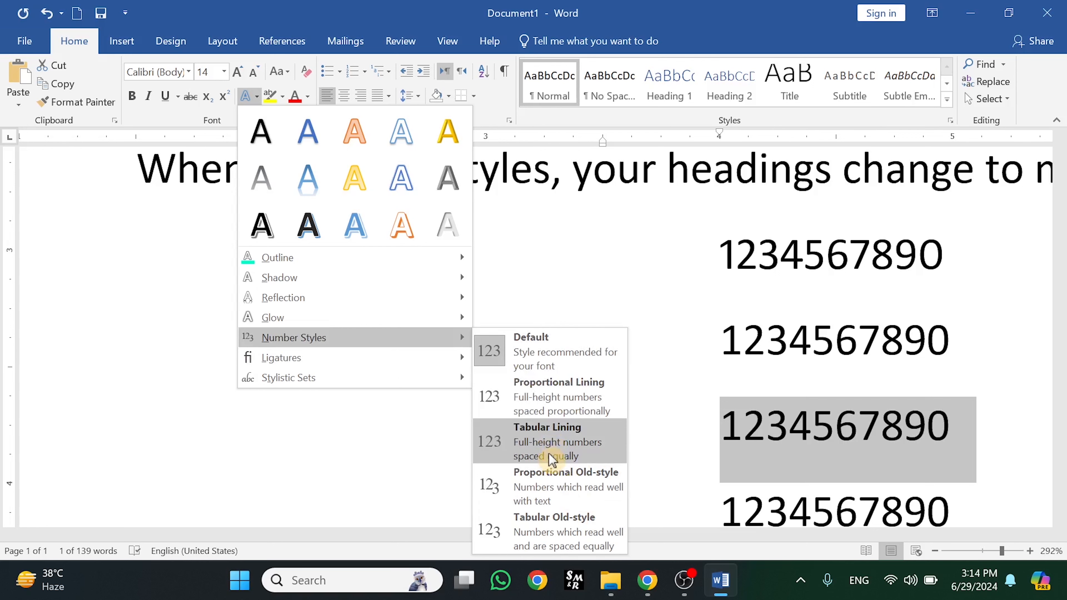
click(538, 493)
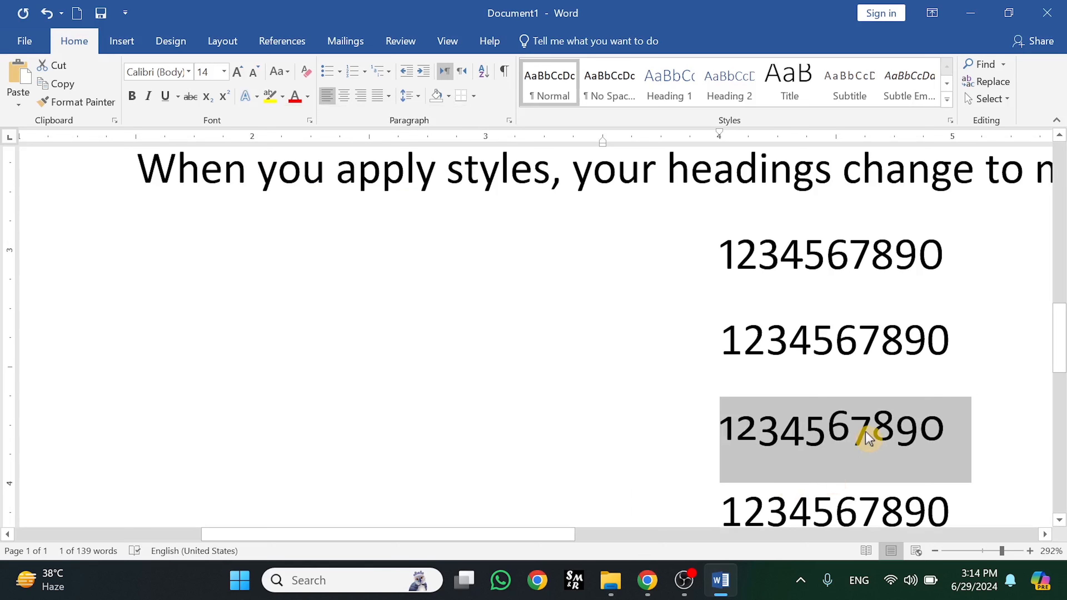
scroll(972, 404, down, 2)
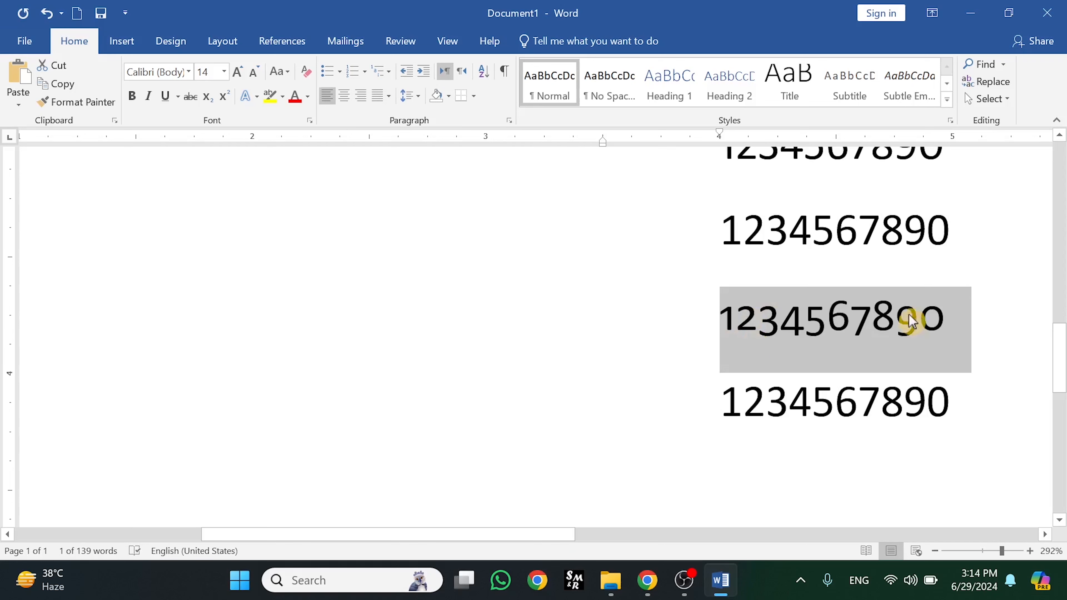
drag(960, 405, 725, 410)
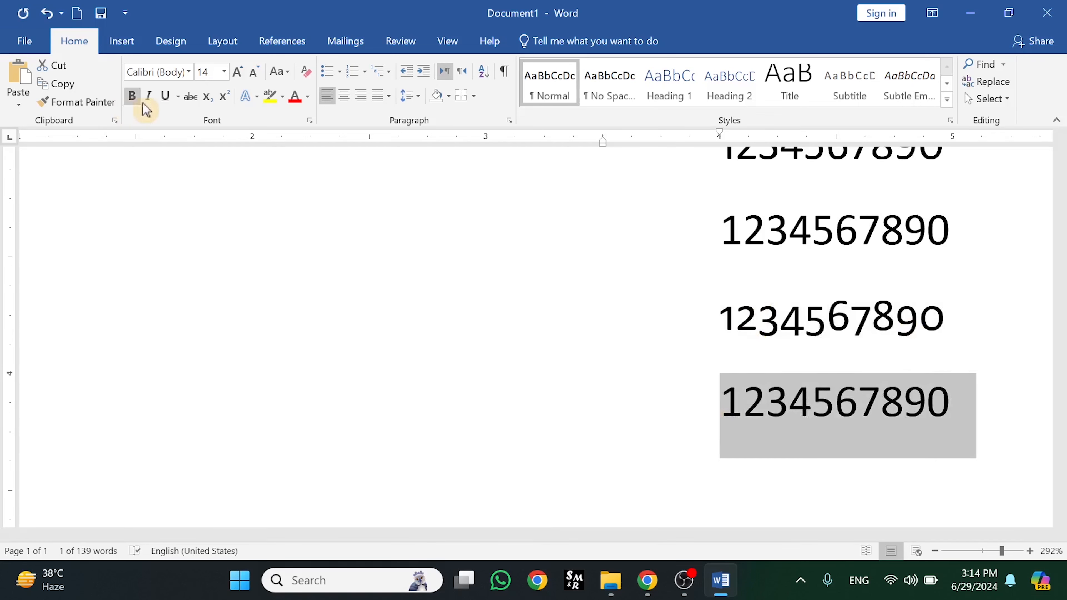
Apply Tabular Old-style numerals to the last number line, then close the typography menu unchanged
click(250, 96)
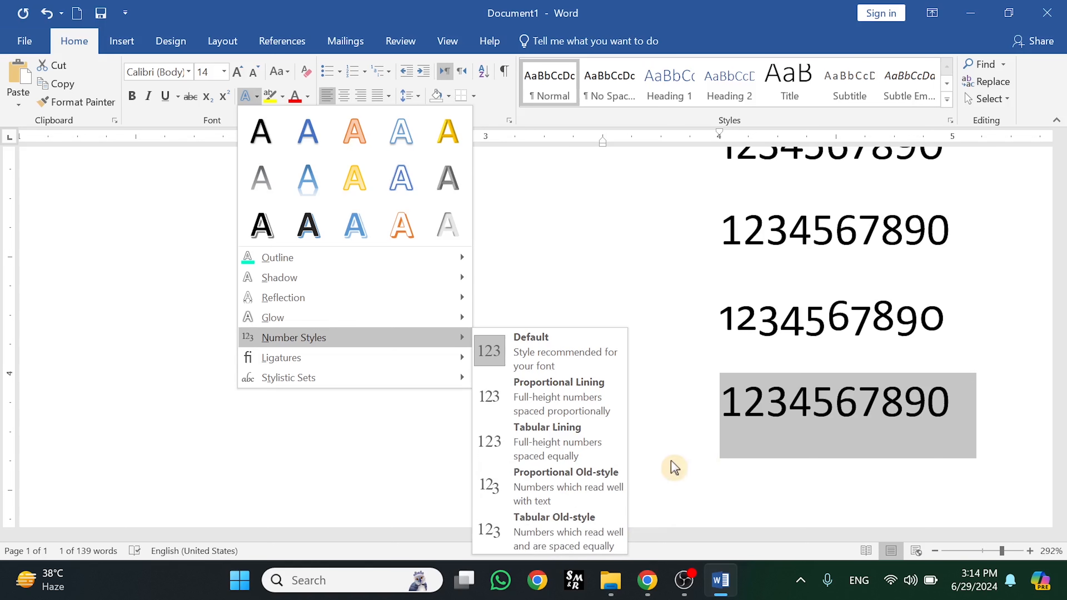
click(562, 533)
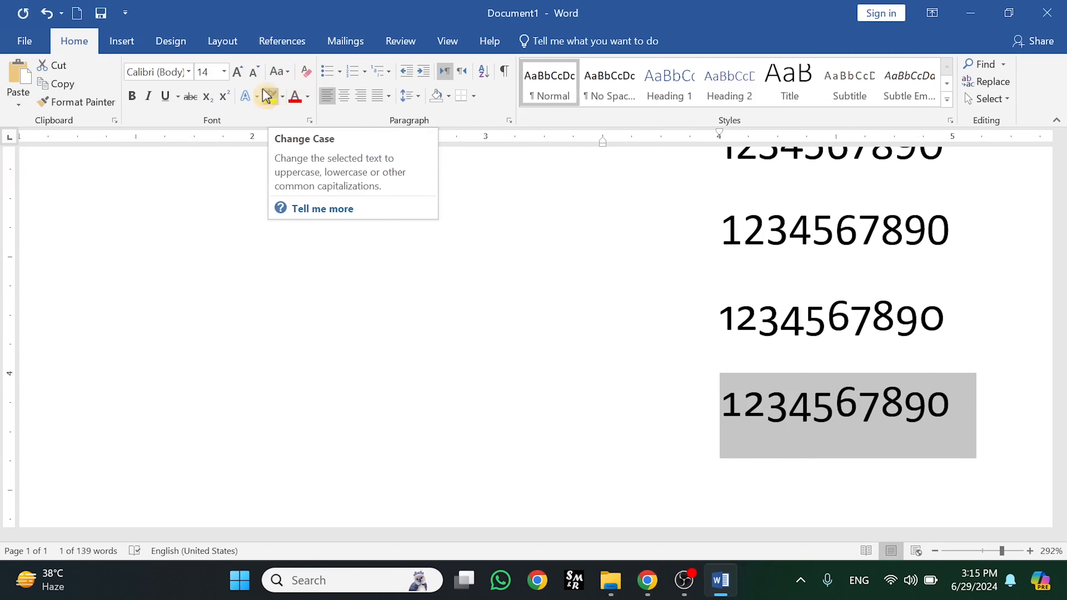
click(256, 97)
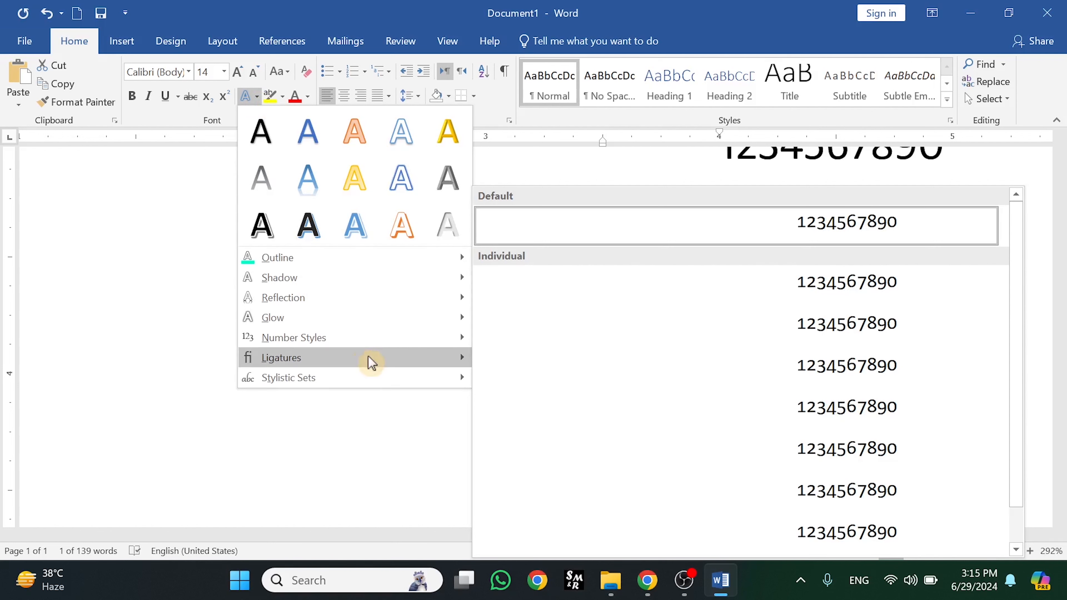
mouse_move(371, 362)
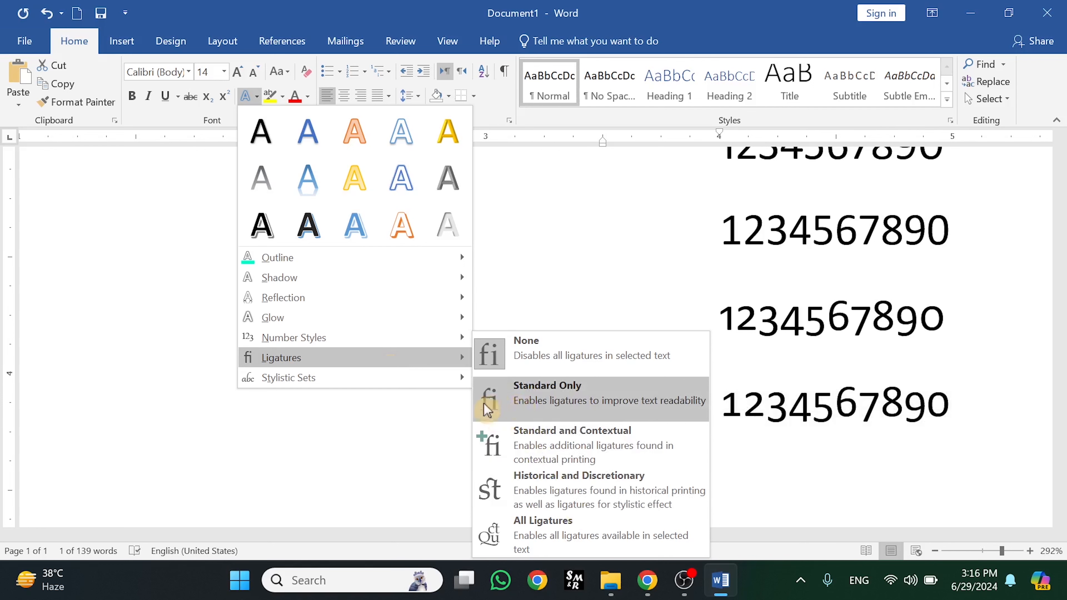
click(374, 418)
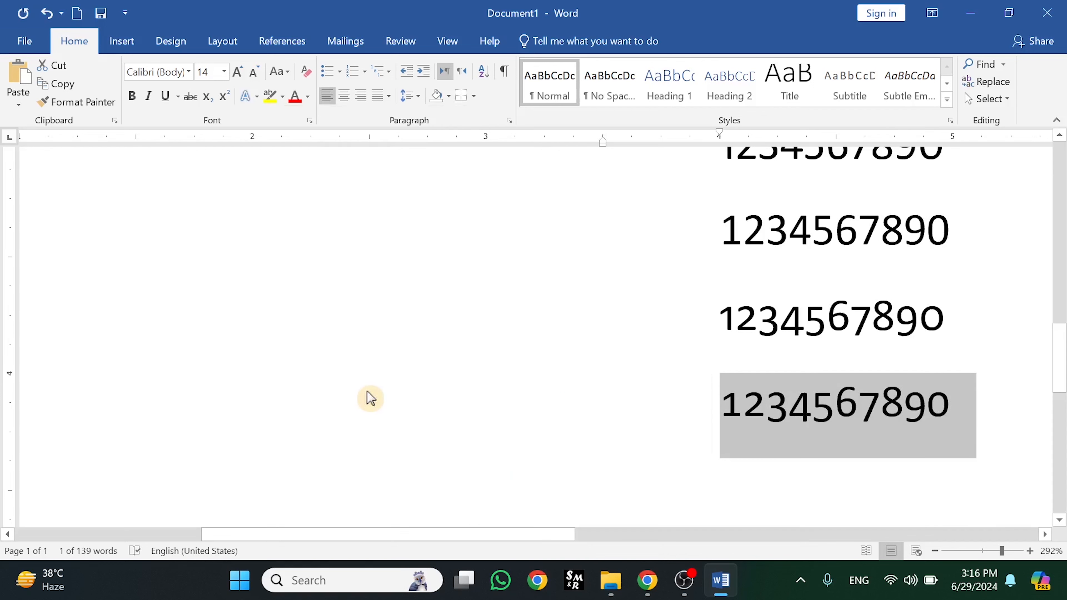
click(348, 334)
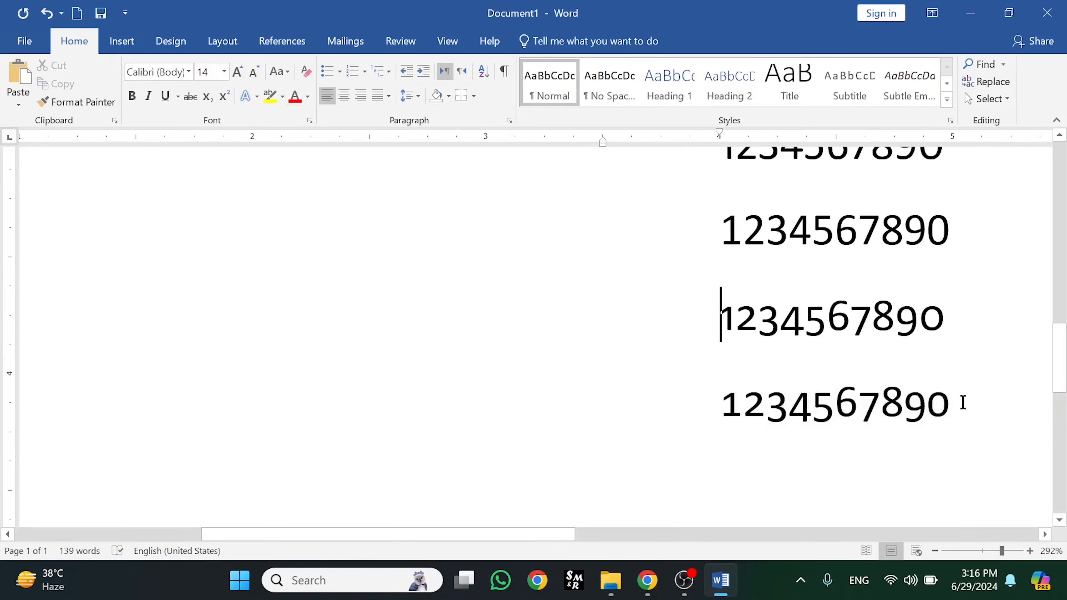
click(963, 402)
scroll(1059, 370, down, 1)
scroll(1064, 383, down, 3)
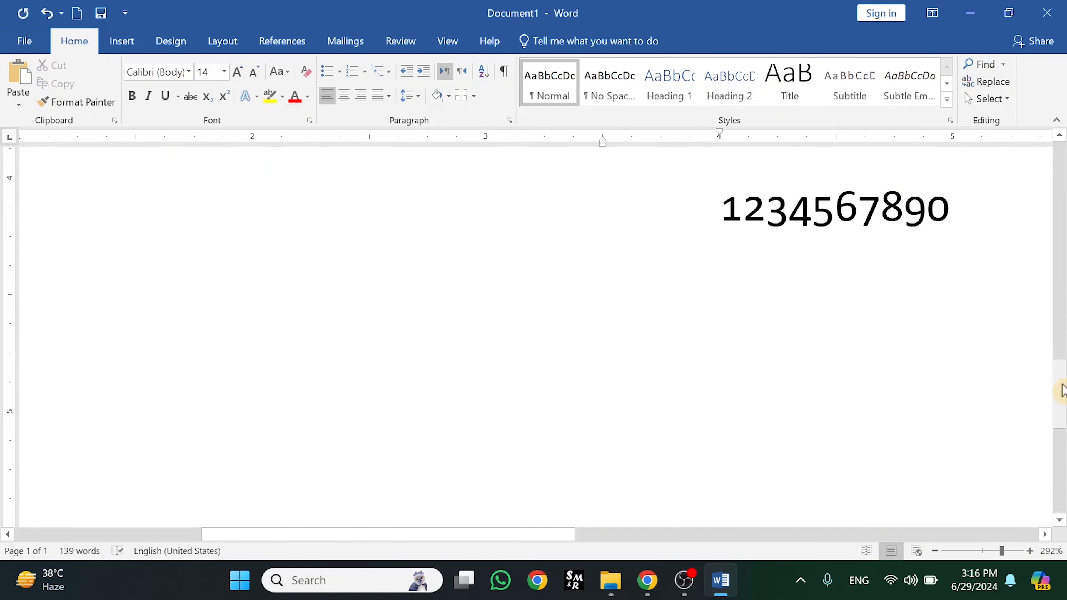
Add a new line reading 'fi' below the numbers and select it
key(Return)
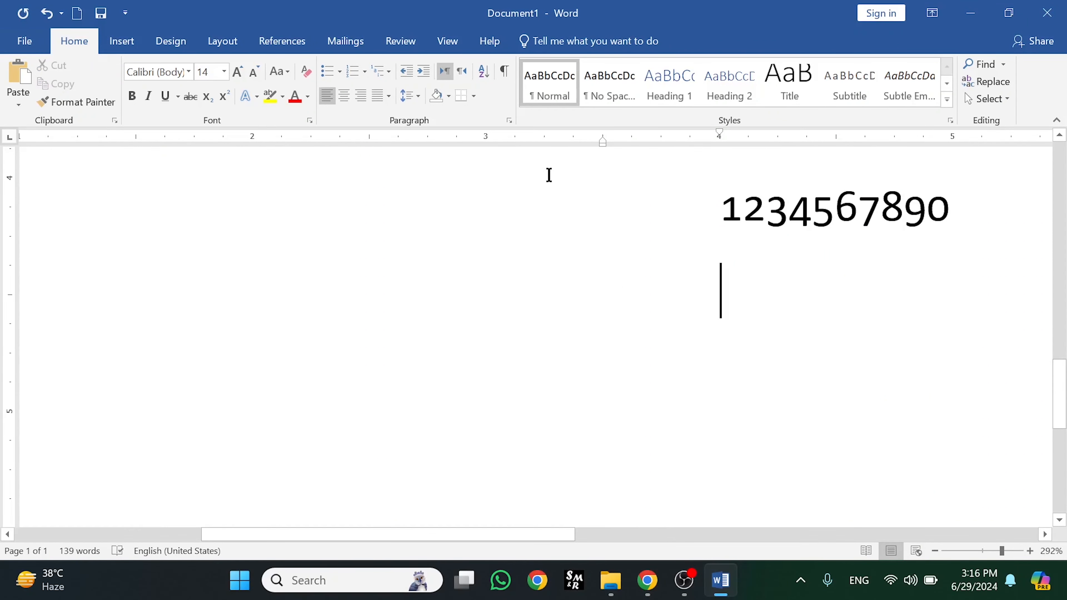
text(fi)
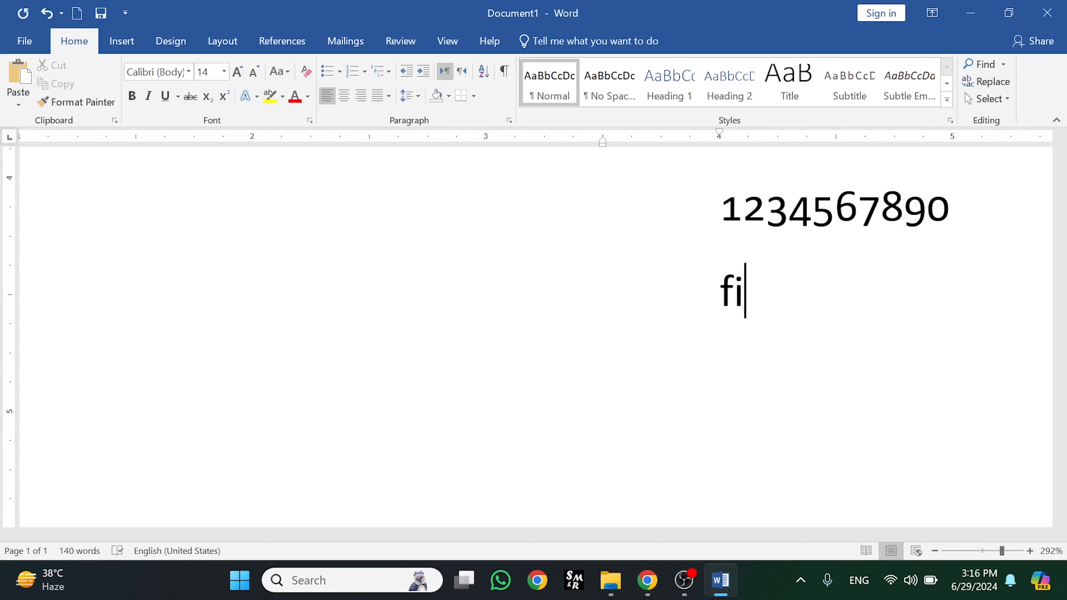
drag(757, 277, 715, 290)
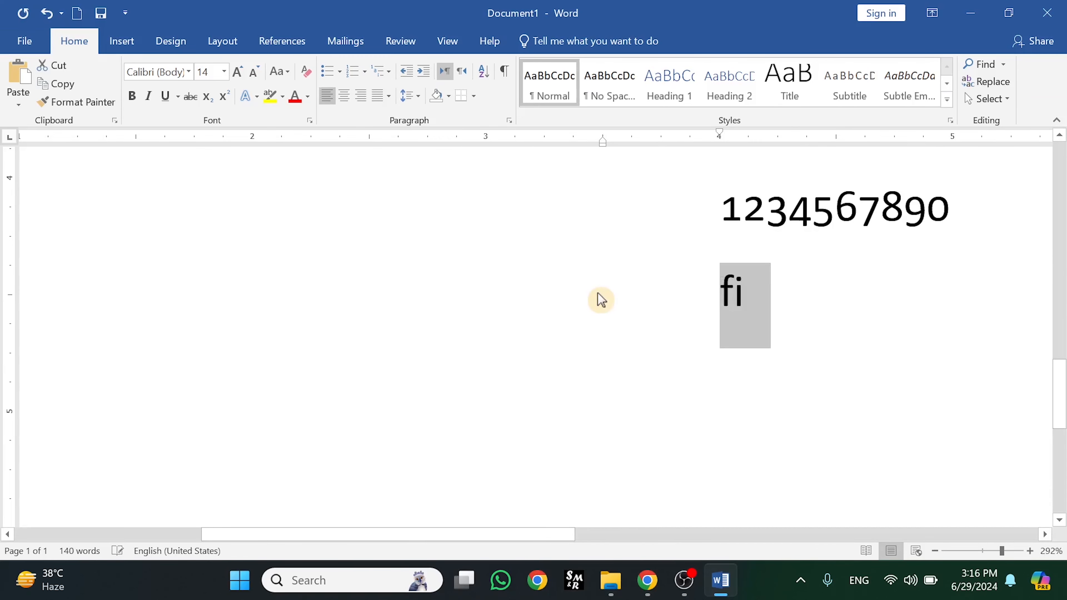
Apply Standard Only ligatures to 'fi' and compare the result with undo and redo
click(256, 96)
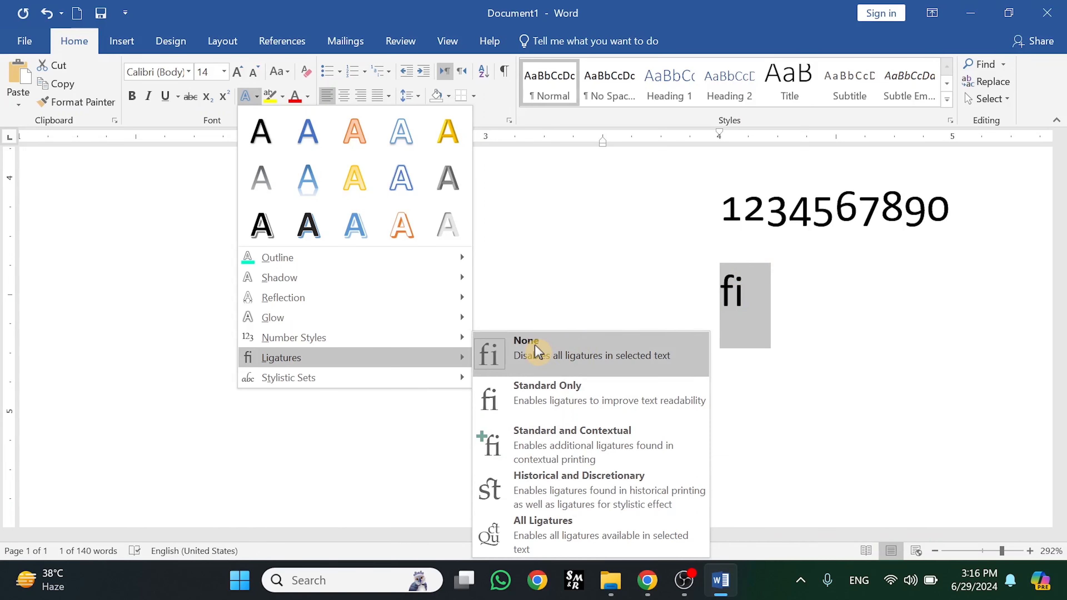
click(547, 405)
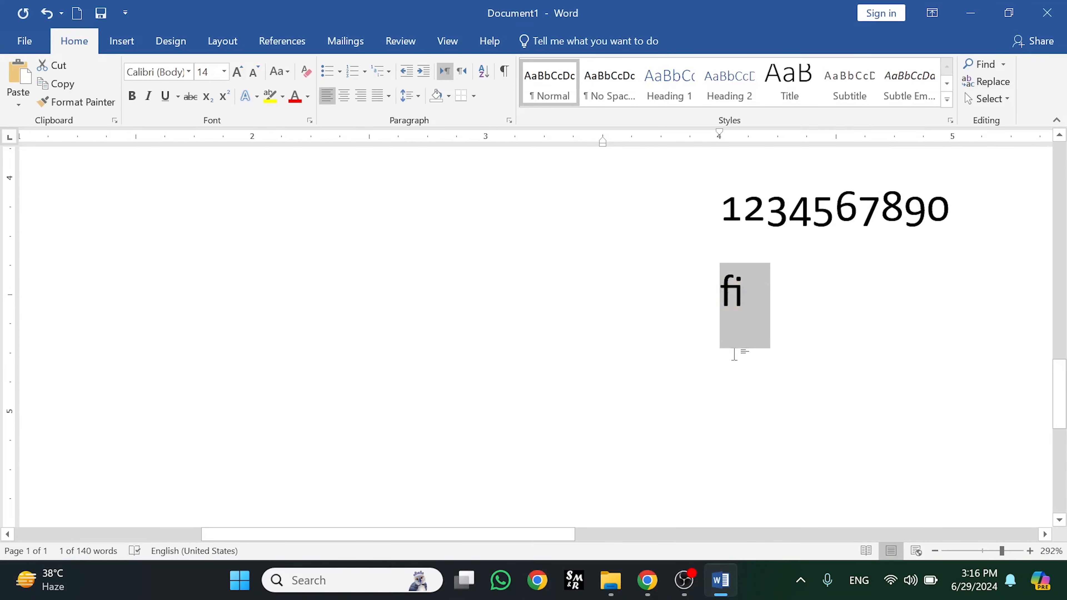
key(ctrl+z)
key(ctrl+y)
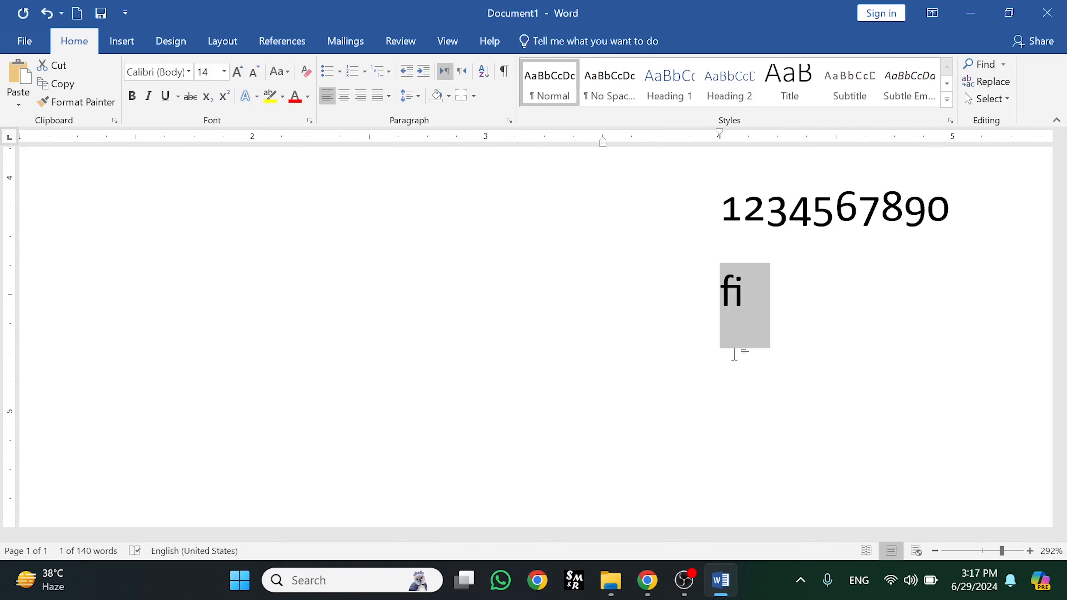
key(ctrl+y)
key(ctrl+z)
key(ctrl+z)
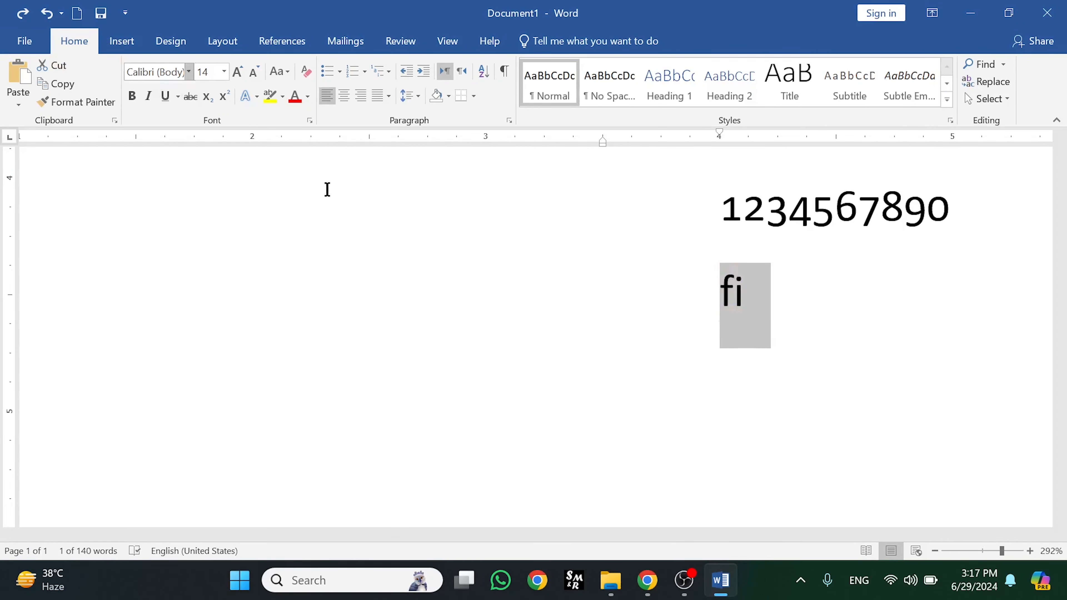
click(257, 97)
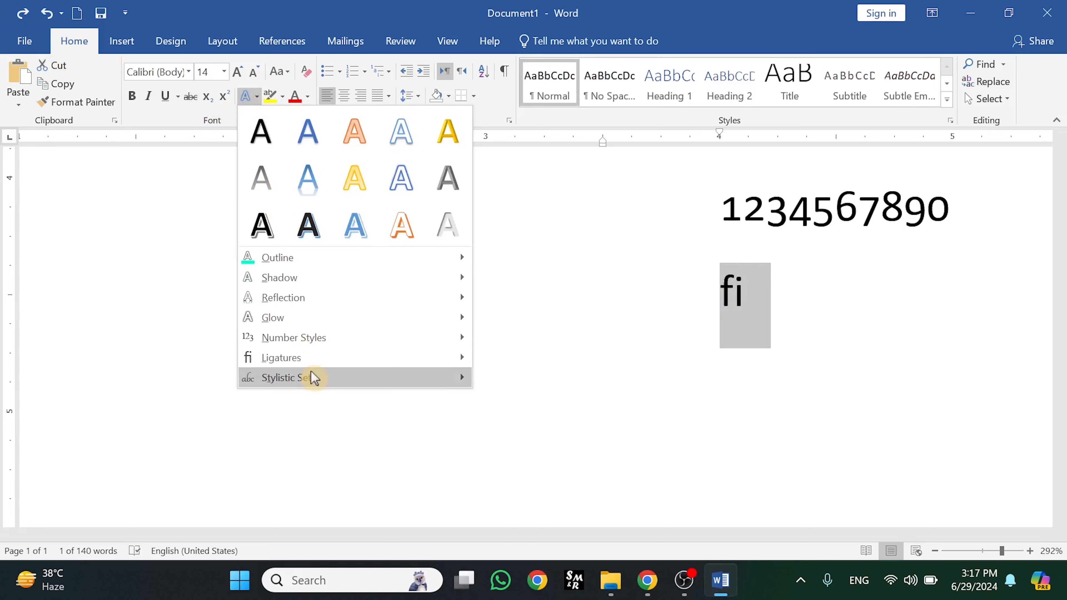
Try Standard and Contextual ligatures on 'fi', then undo that change
mouse_move(353, 358)
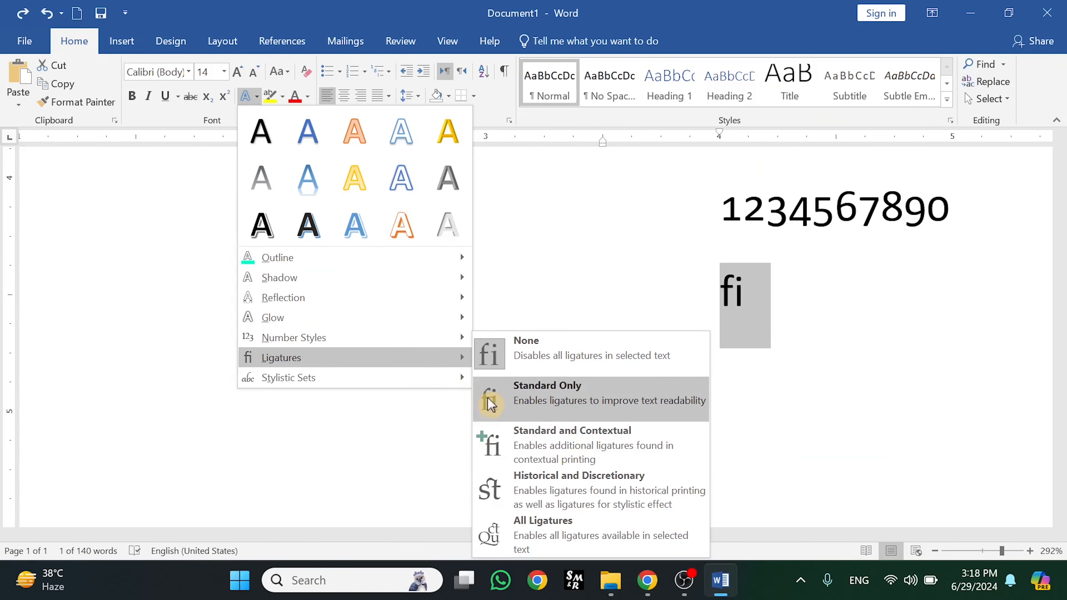
click(578, 461)
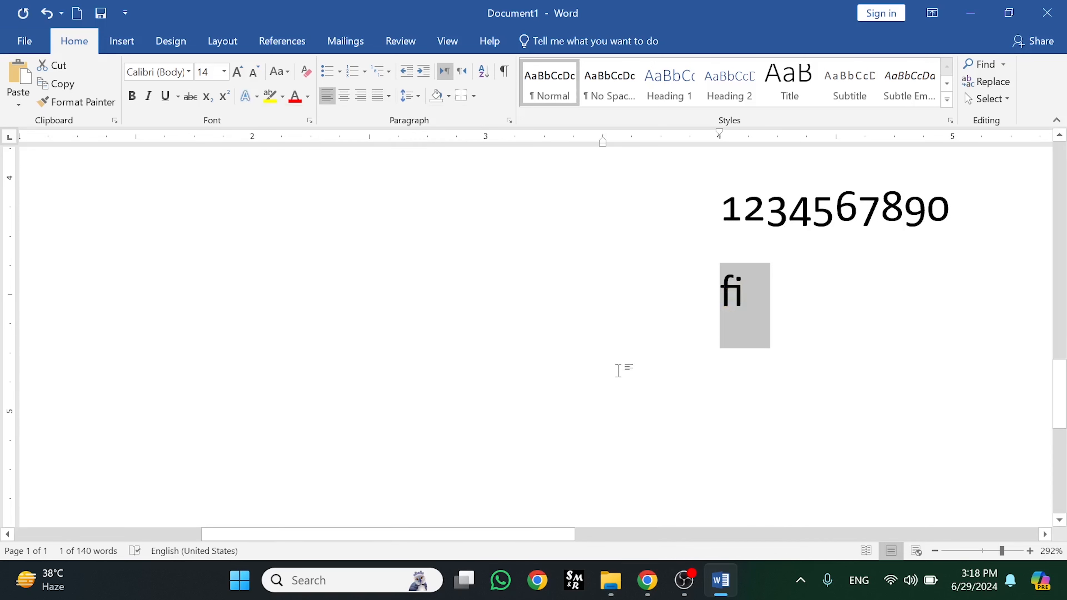
key(ctrl+z)
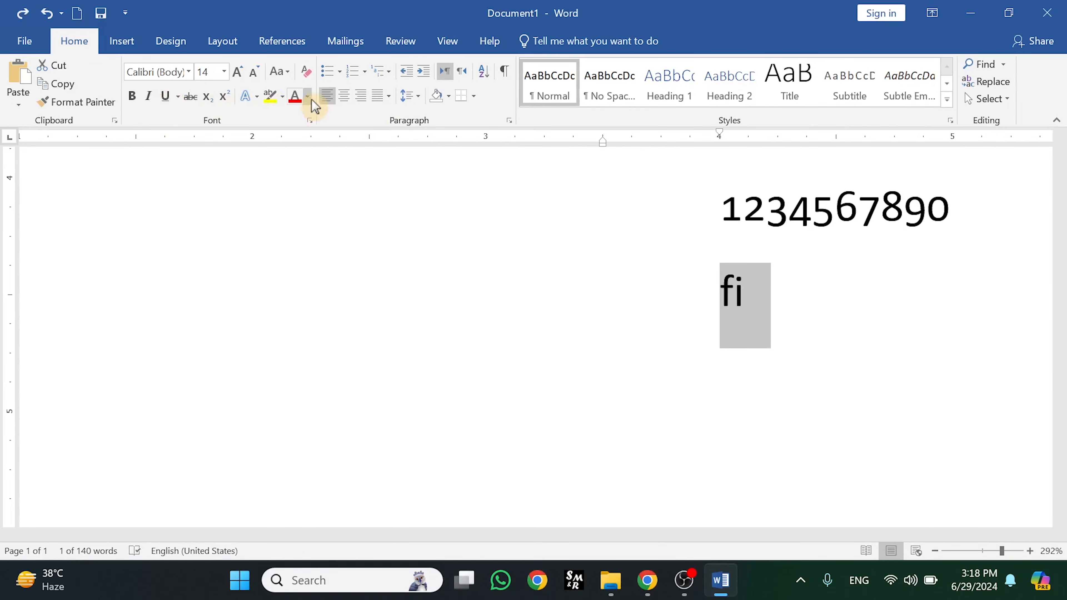
click(256, 97)
mouse_move(357, 338)
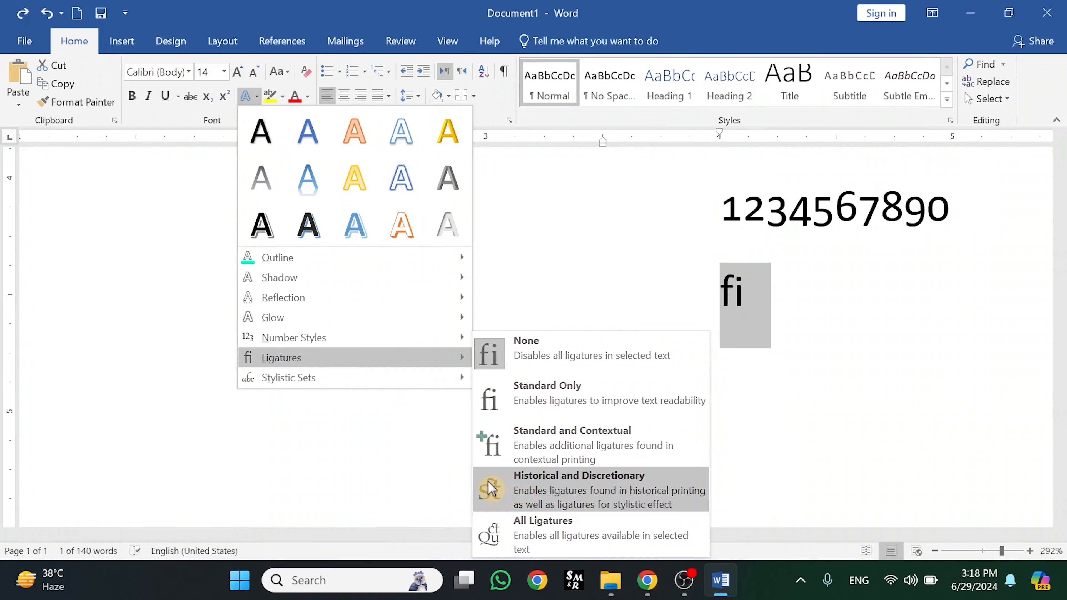
click(514, 298)
click(743, 388)
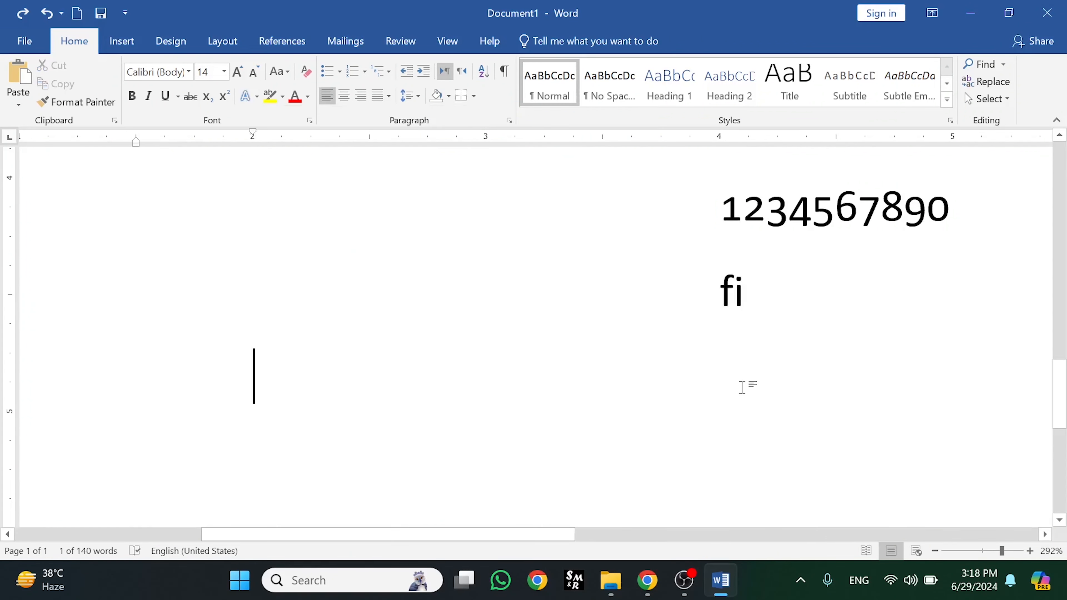
Apply Historical and Discretionary ligatures to 'fi' and move to the empty line below
drag(756, 297, 708, 298)
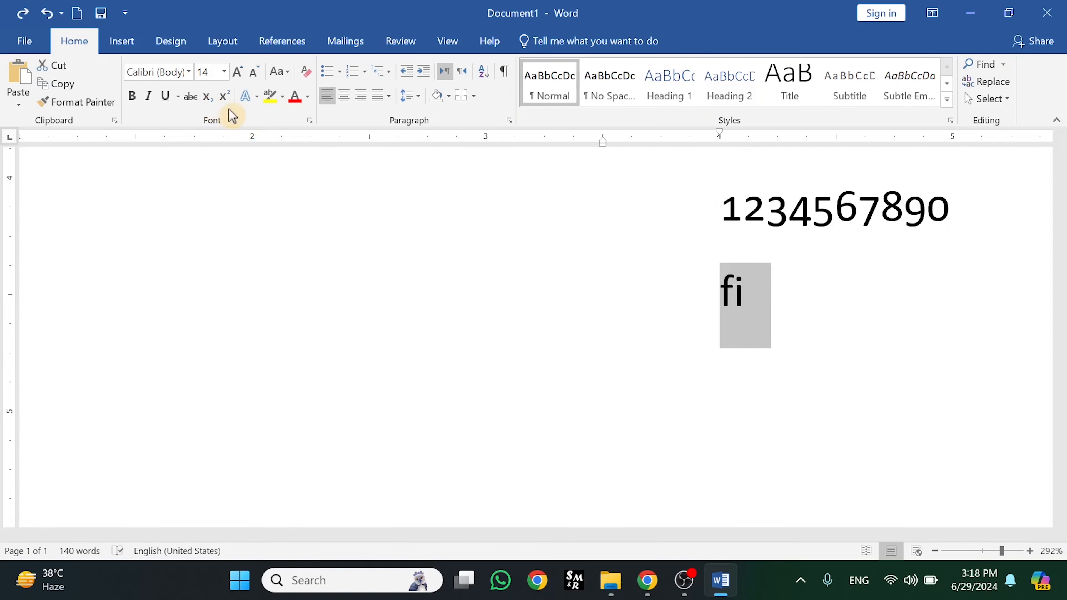
click(256, 97)
mouse_move(294, 358)
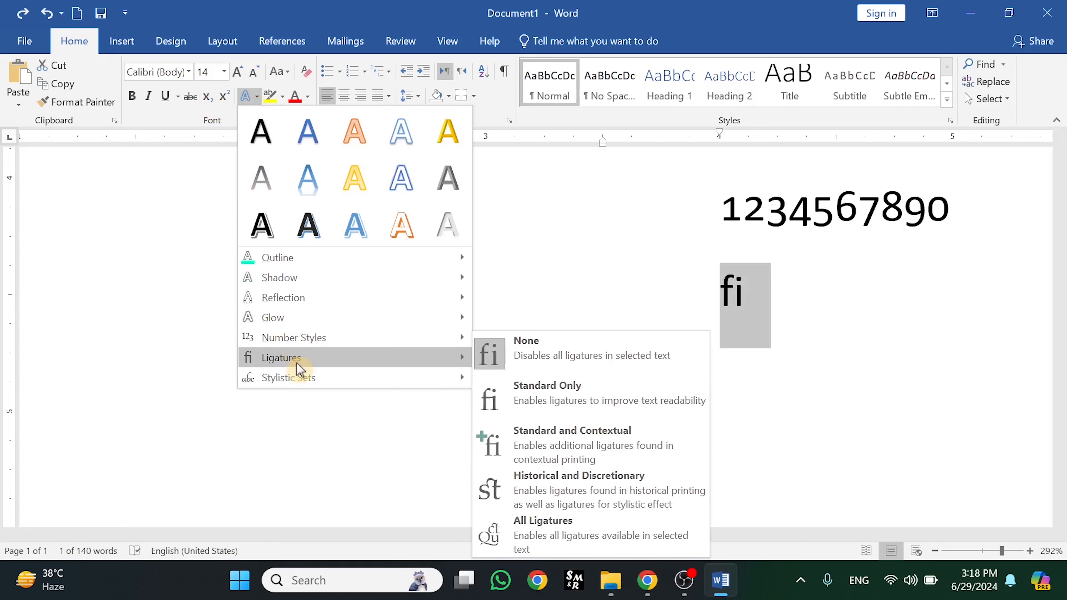
click(488, 490)
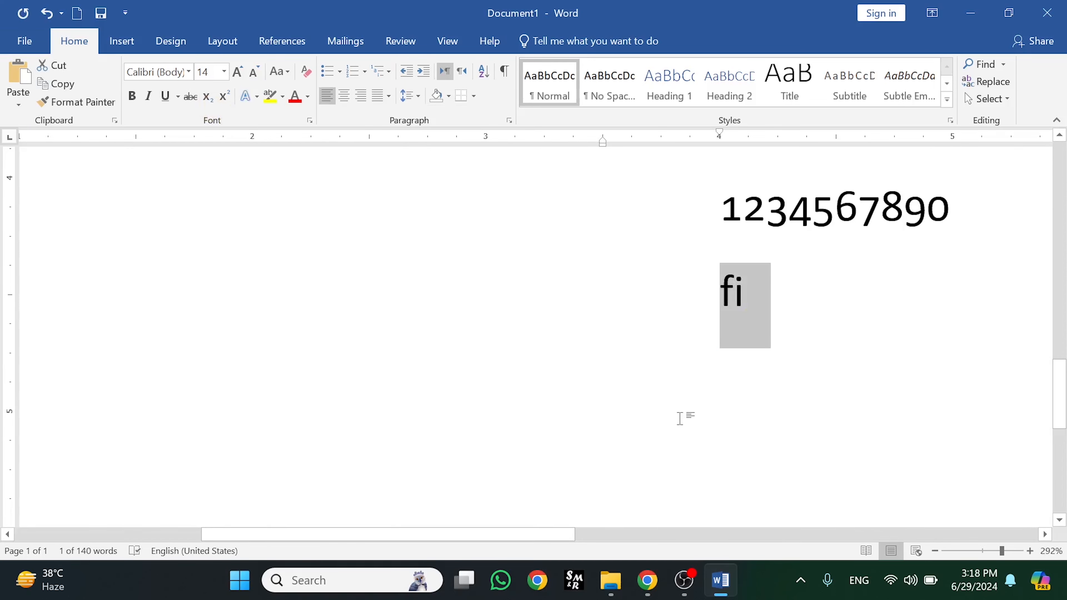
click(669, 389)
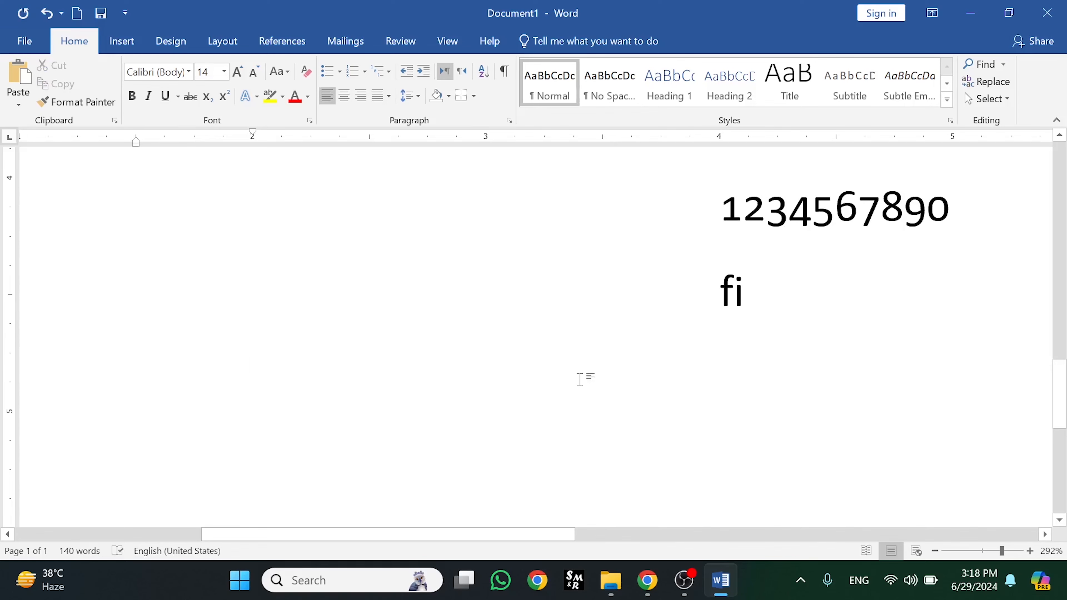
Type 'st' on the empty line and give it the Historical and Discretionary ligature
text(st)
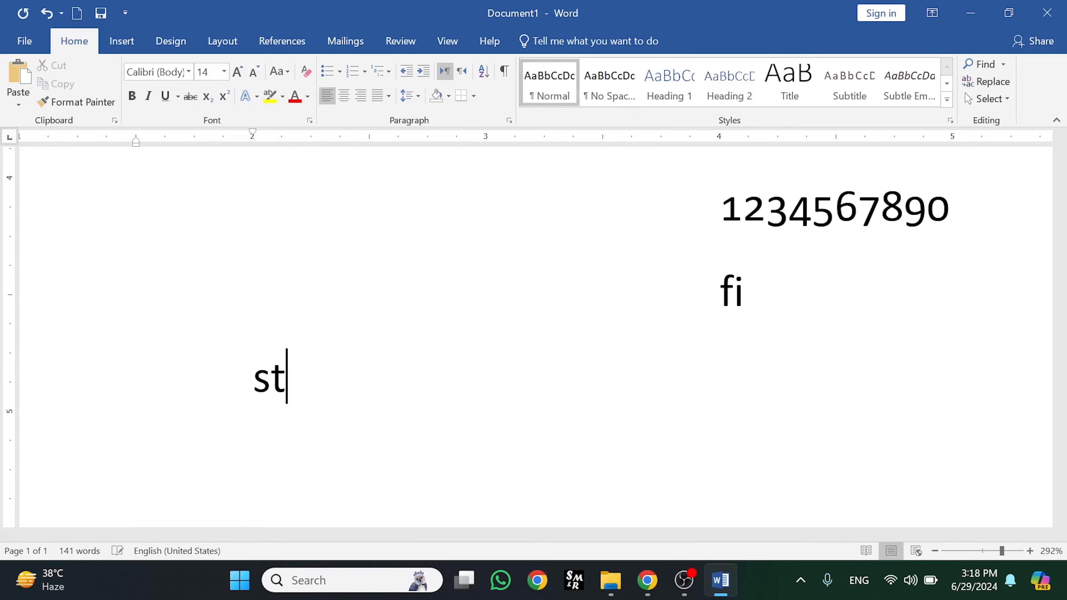
drag(271, 378, 244, 399)
click(257, 97)
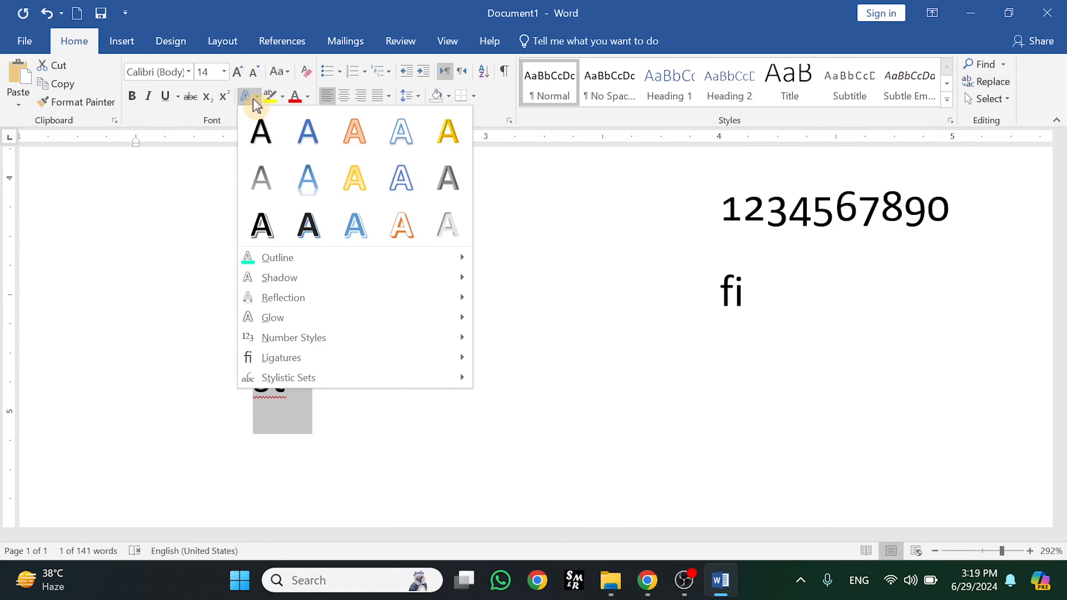
mouse_move(293, 358)
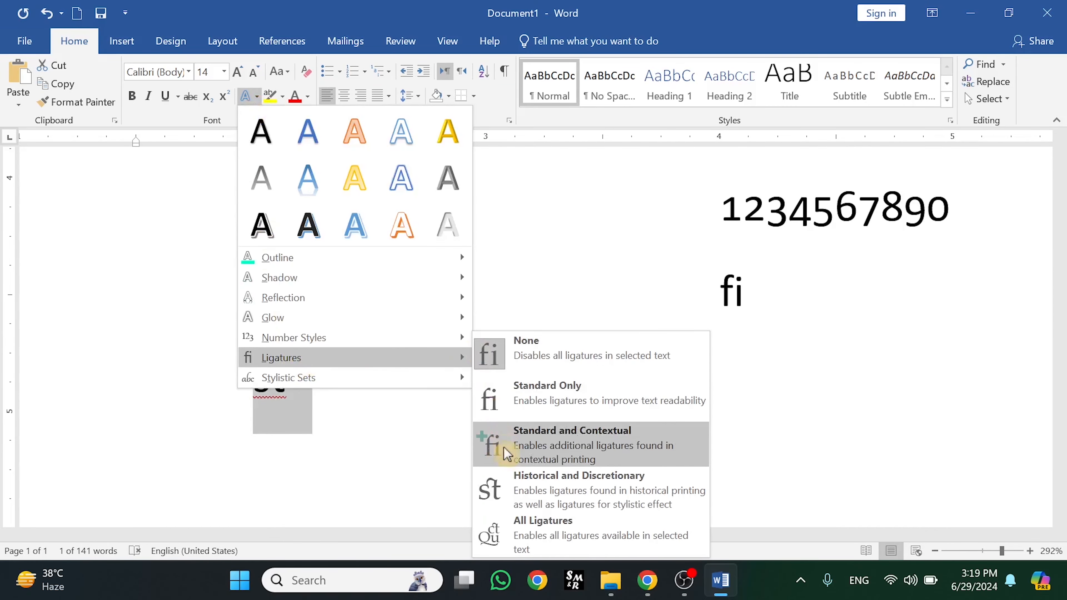
click(493, 498)
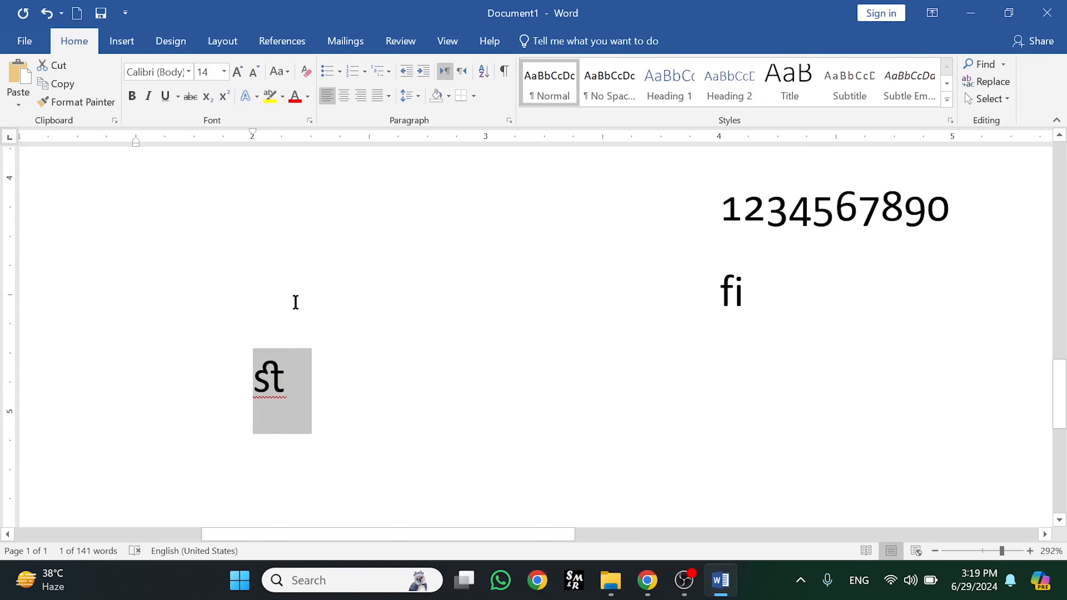
Close the ligature choices without changes and delete the trial 'st' text
click(257, 97)
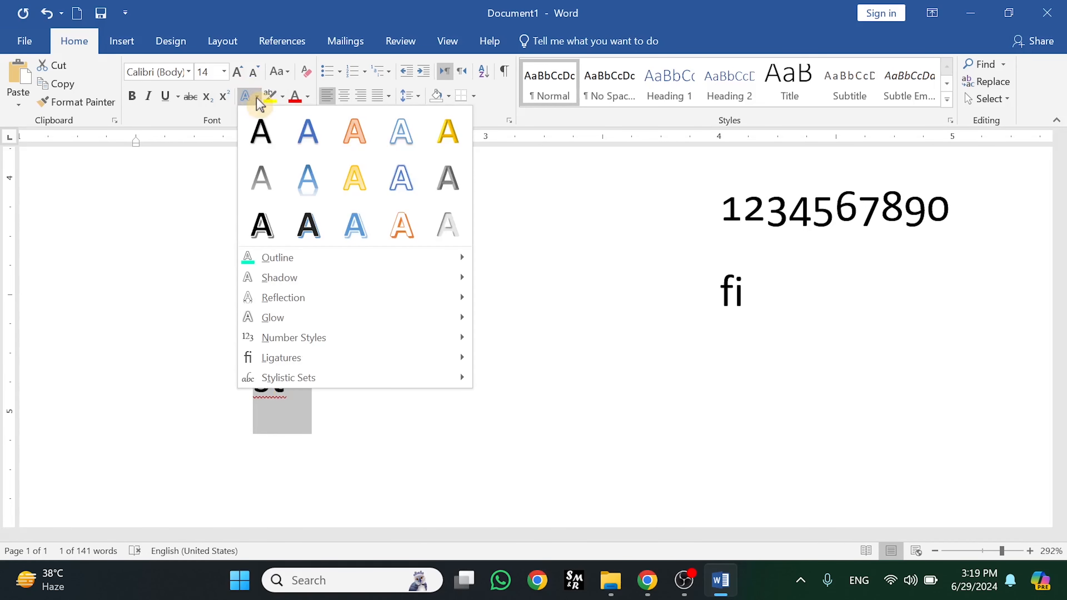
mouse_move(334, 359)
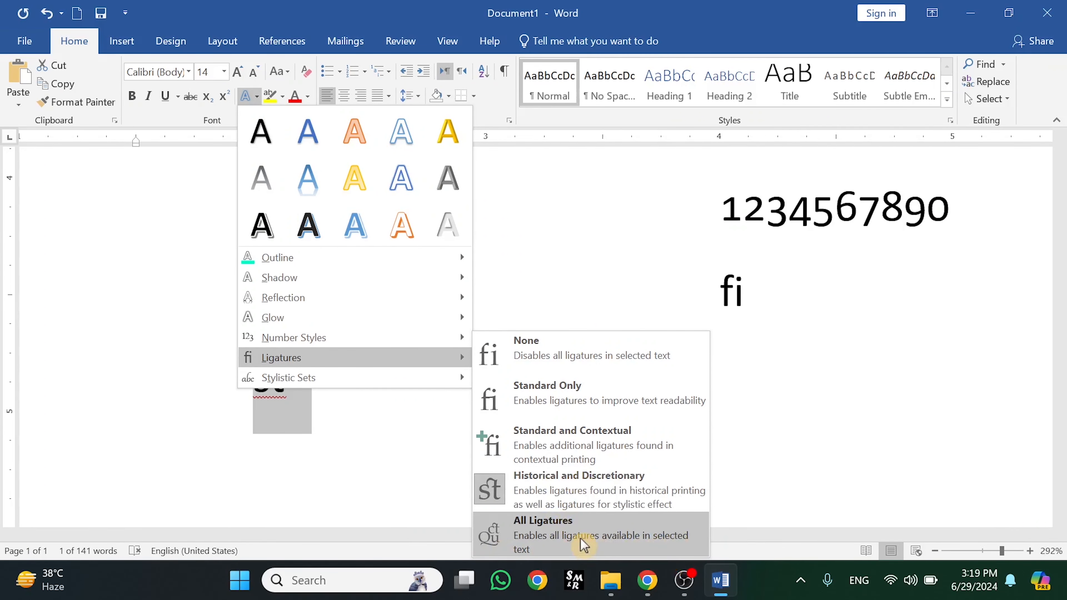
click(527, 262)
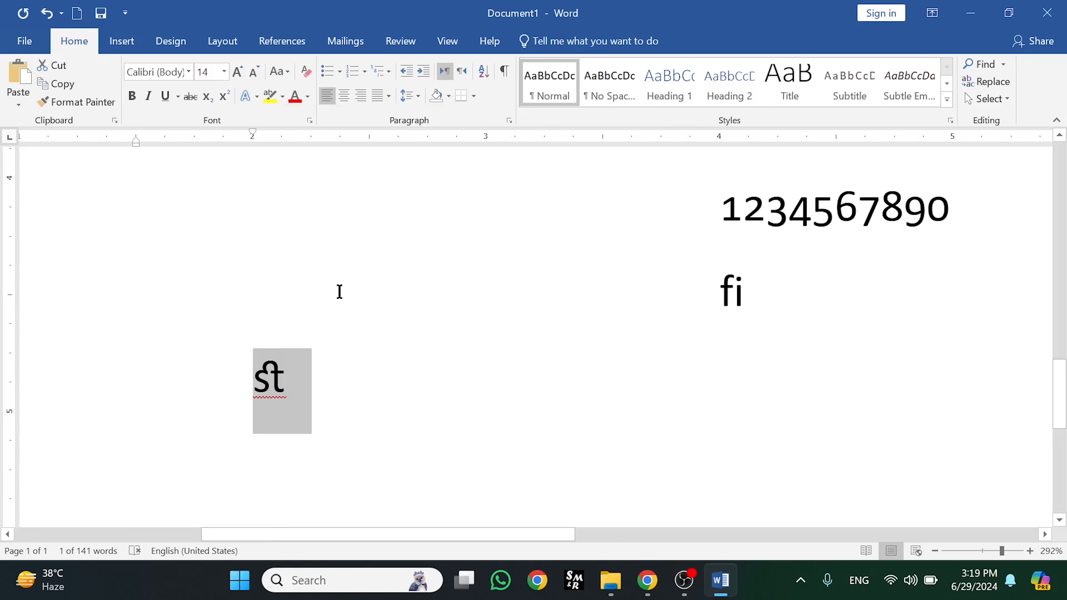
click(257, 97)
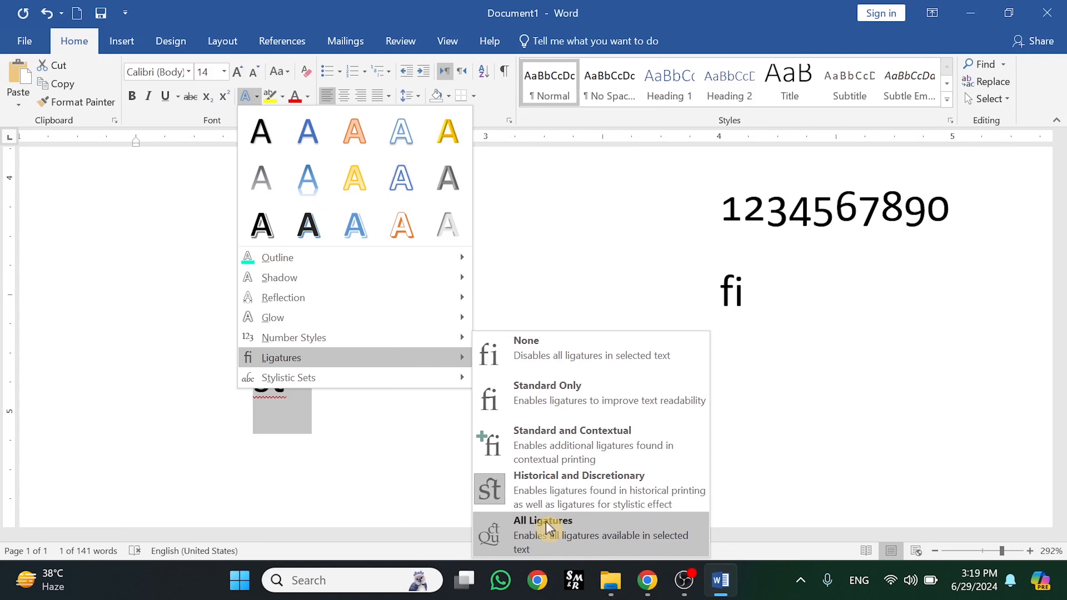
click(516, 244)
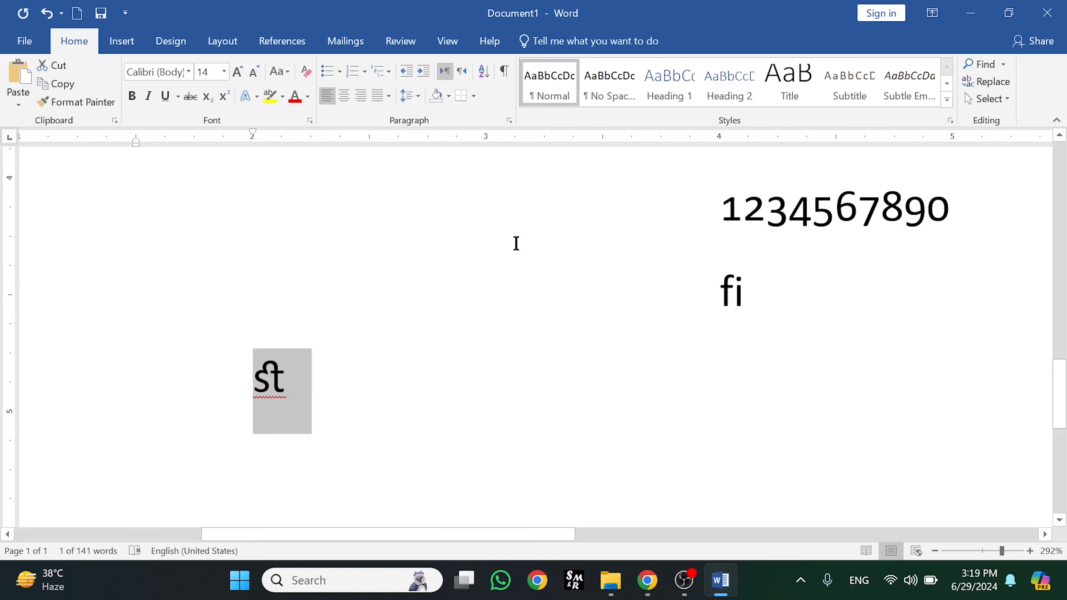
click(344, 378)
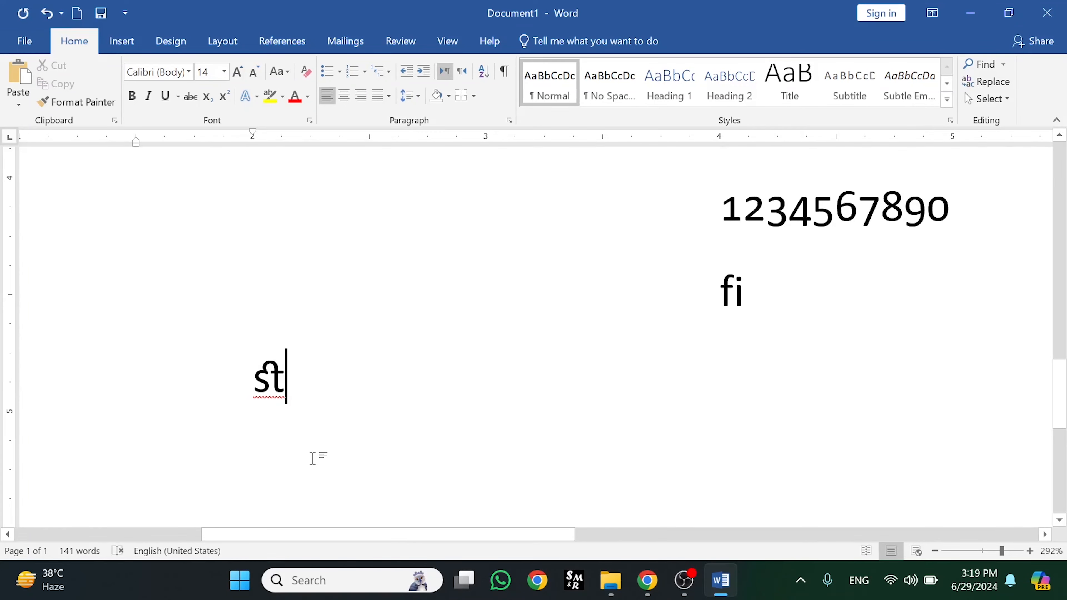
key(BackSpace)
key(BackSpace)
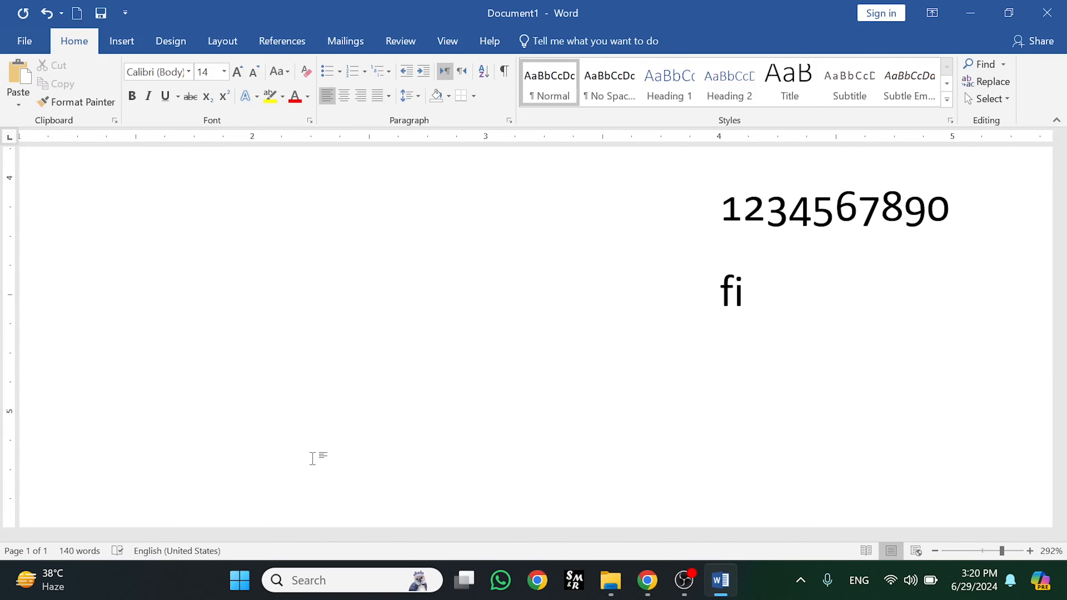
Generate one sample paragraph with =rand(1) and select it
text(=ra)
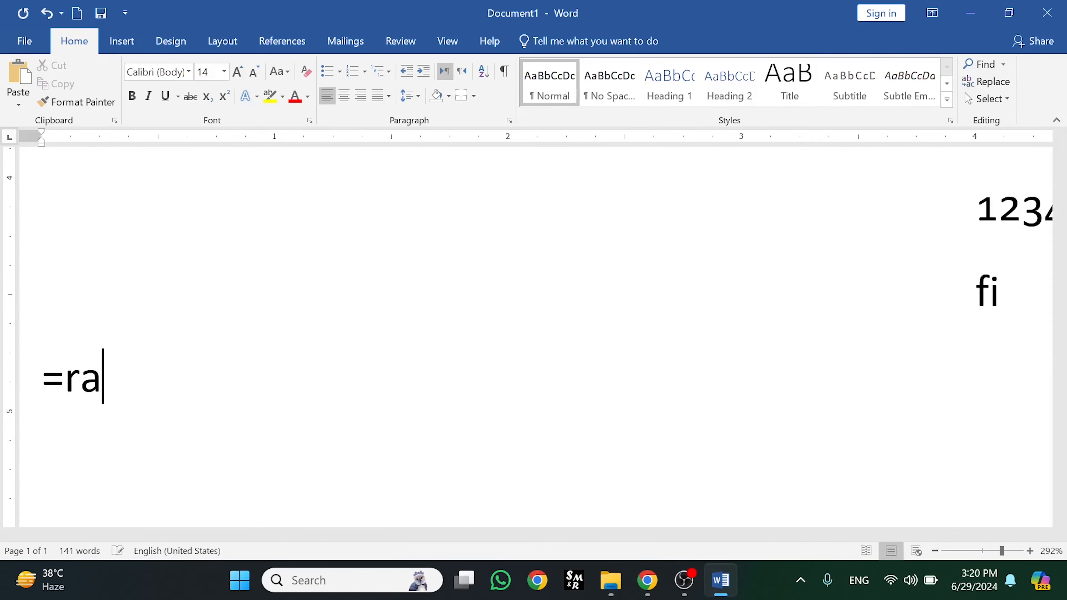
text(nd)
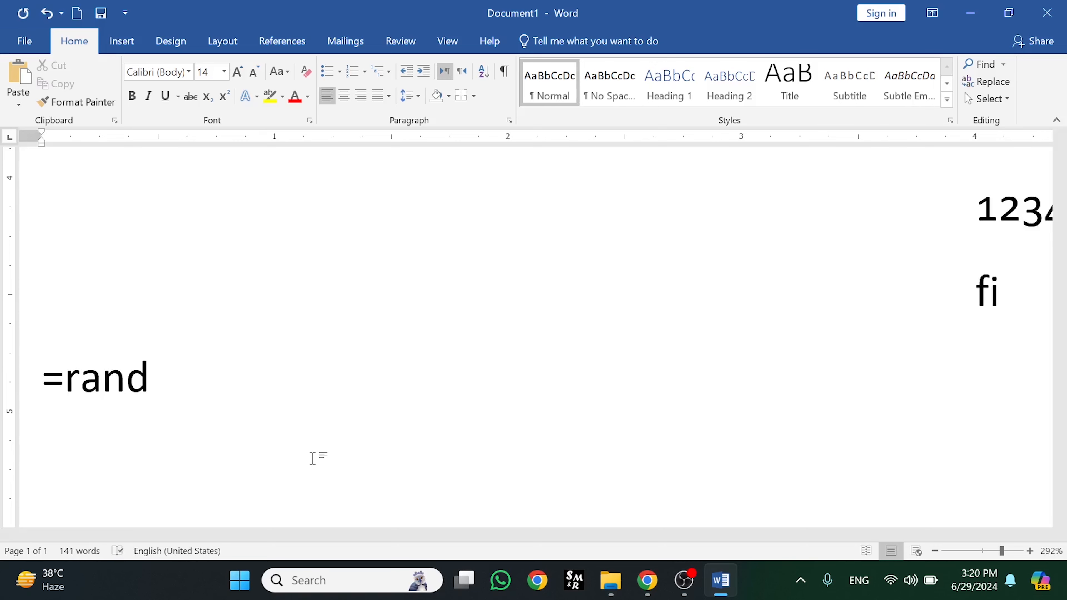
text((1)
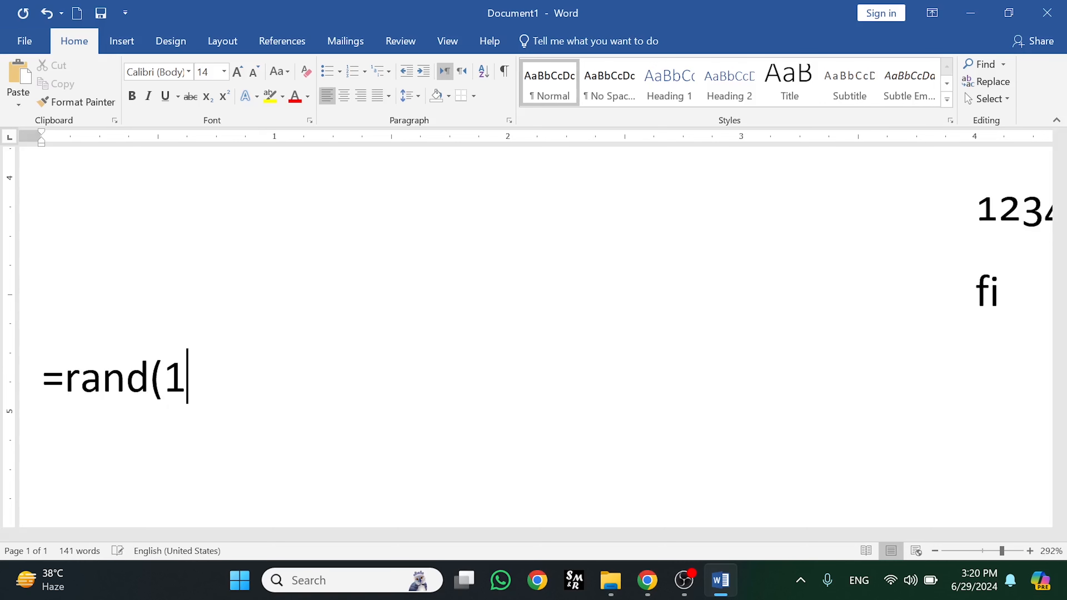
text())
key(Return)
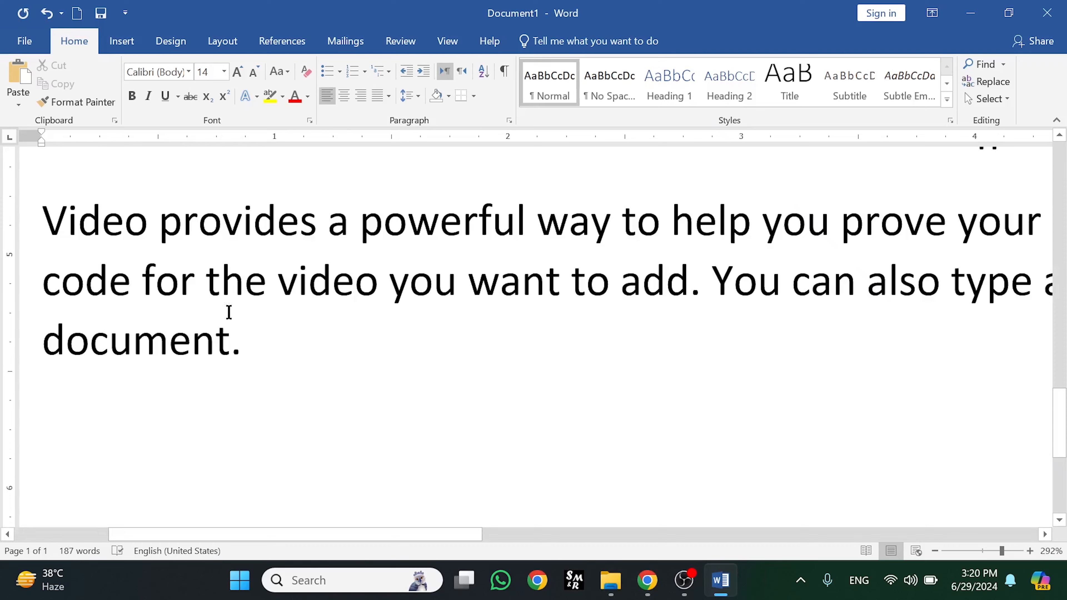
drag(283, 367, 78, 222)
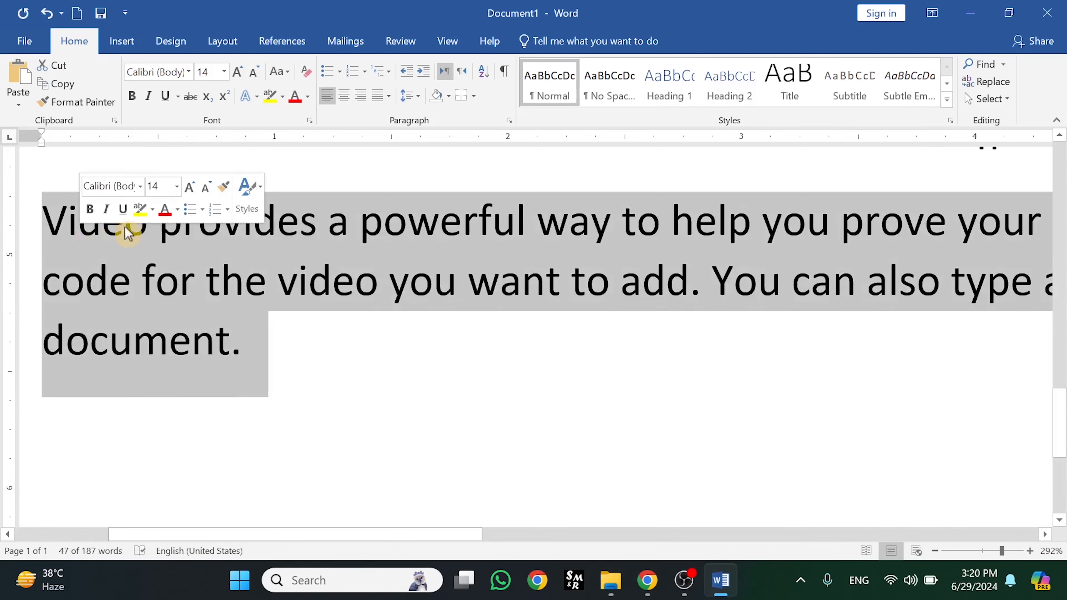
Set the selected paragraph's font to Kunstler Script
click(189, 72)
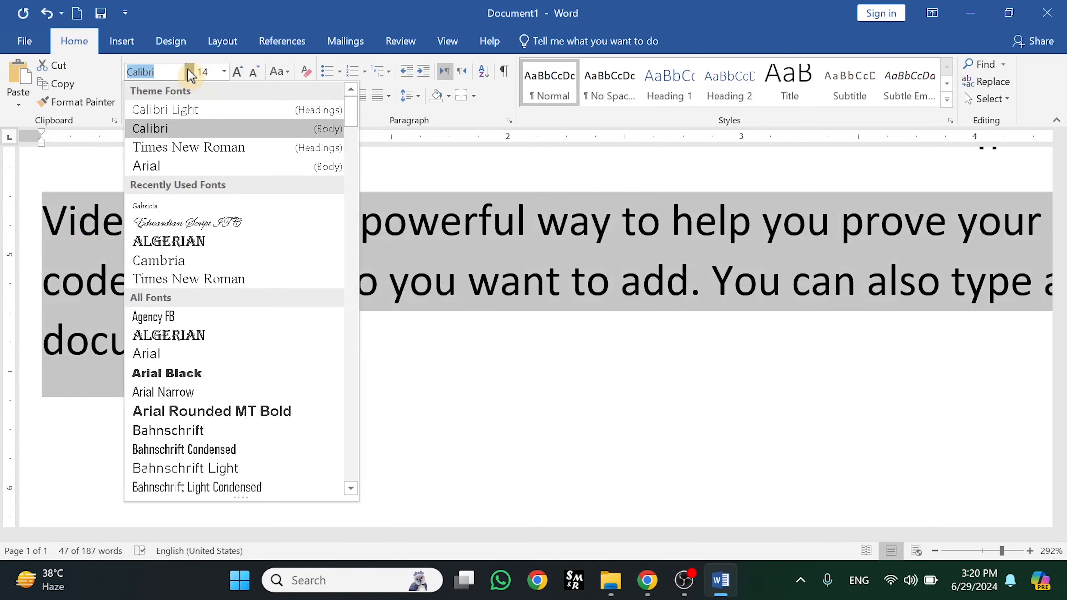
drag(352, 110, 349, 288)
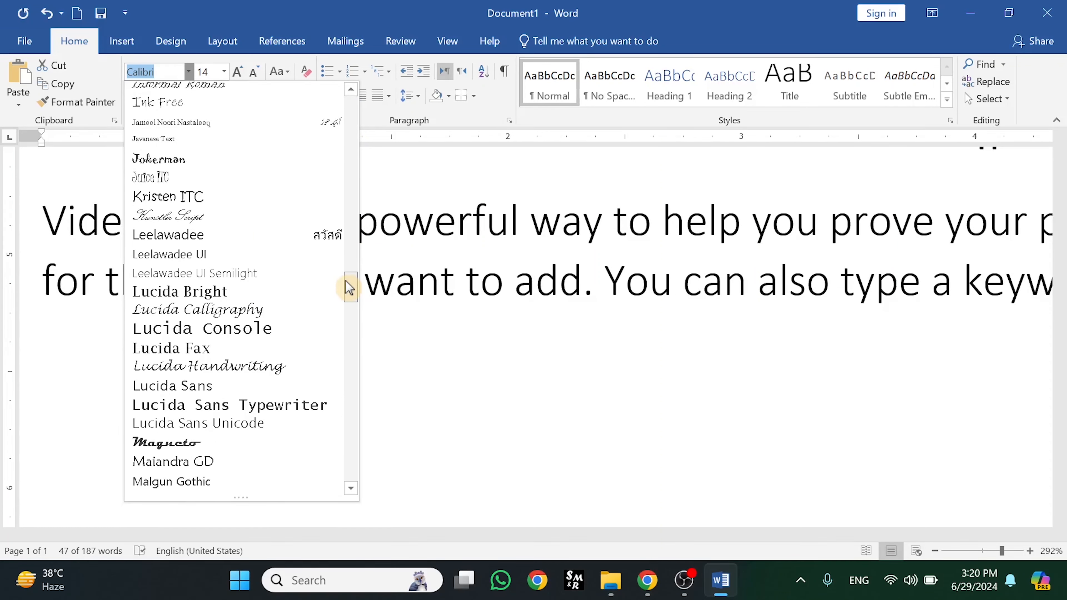
click(157, 216)
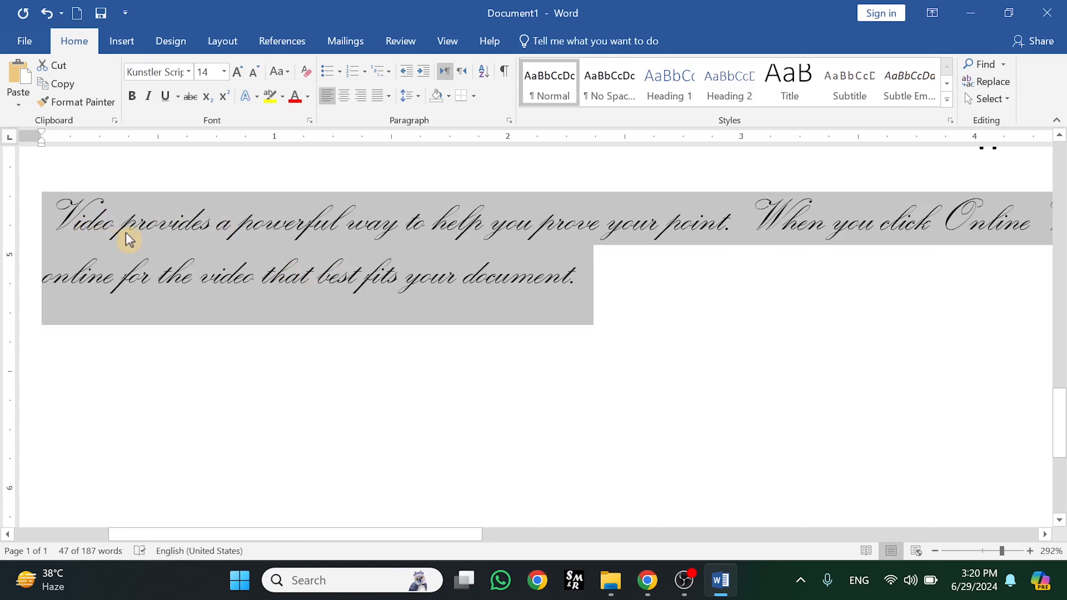
click(222, 352)
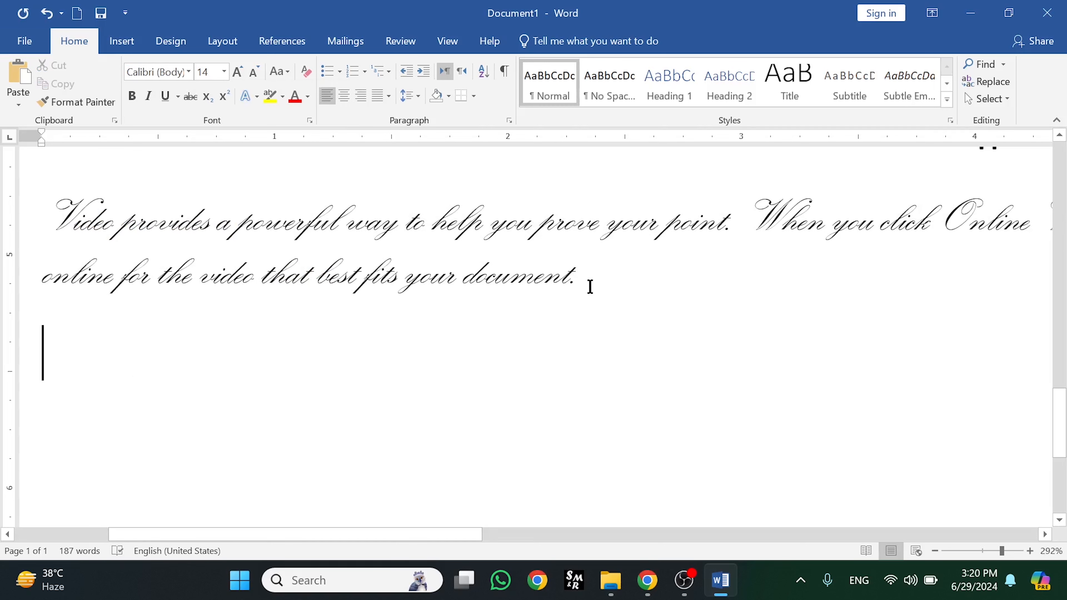
drag(590, 287, 101, 212)
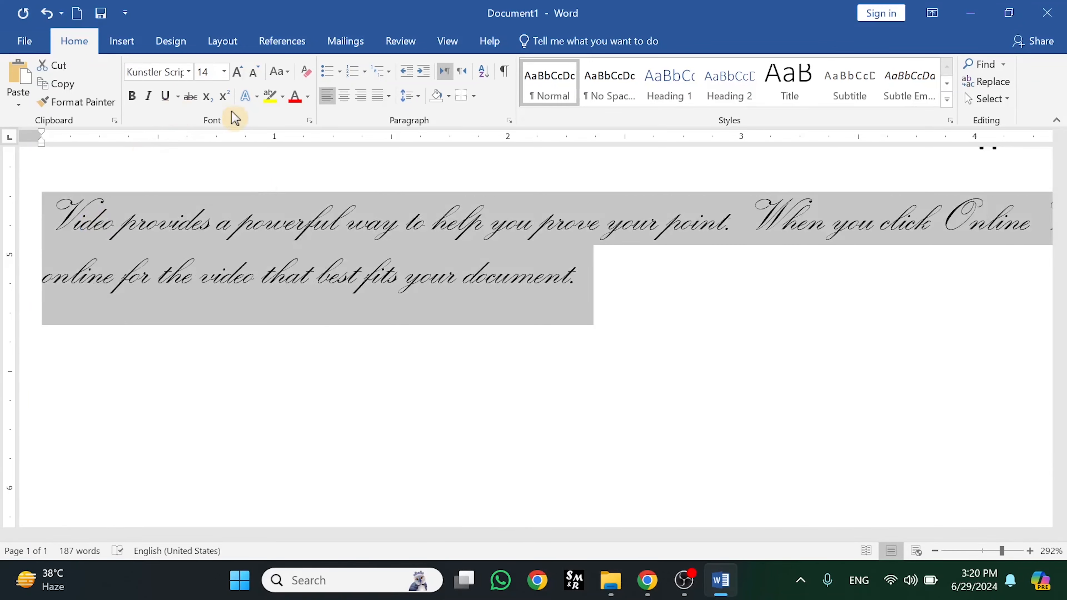
click(257, 96)
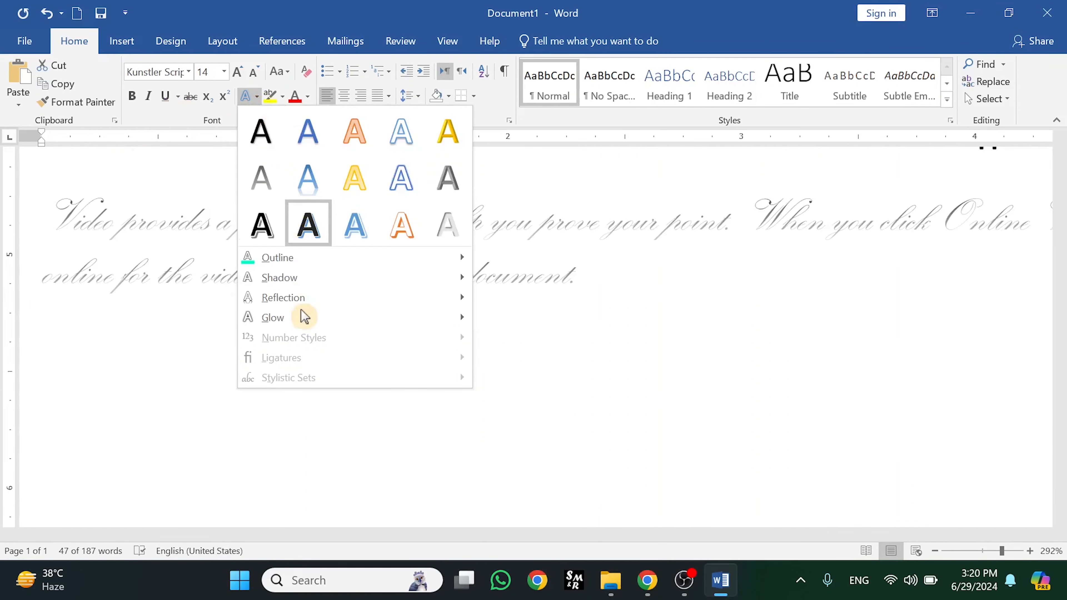
mouse_move(304, 317)
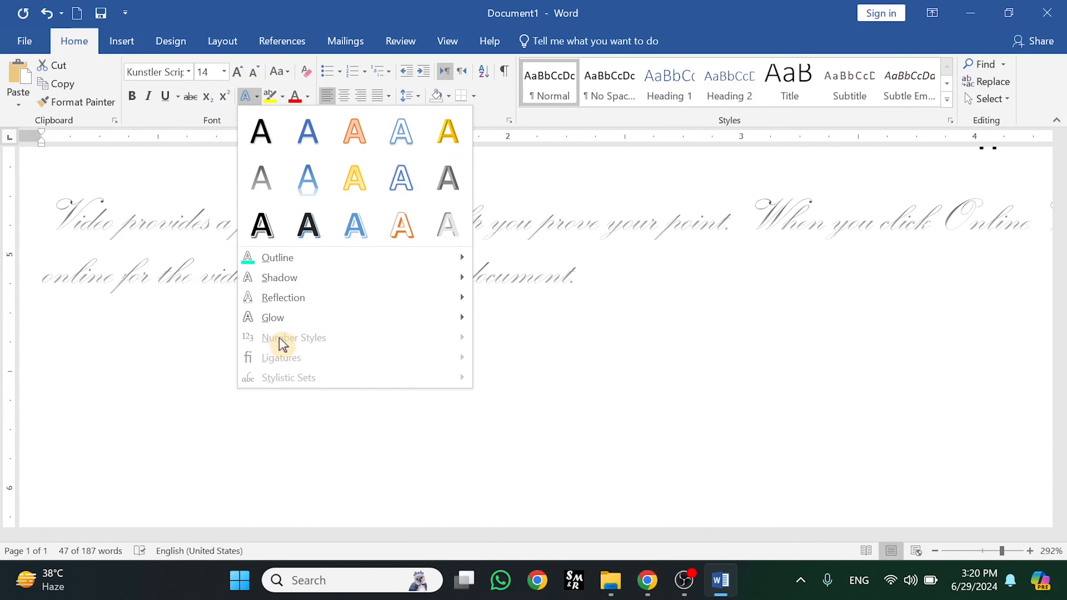
key(Escape)
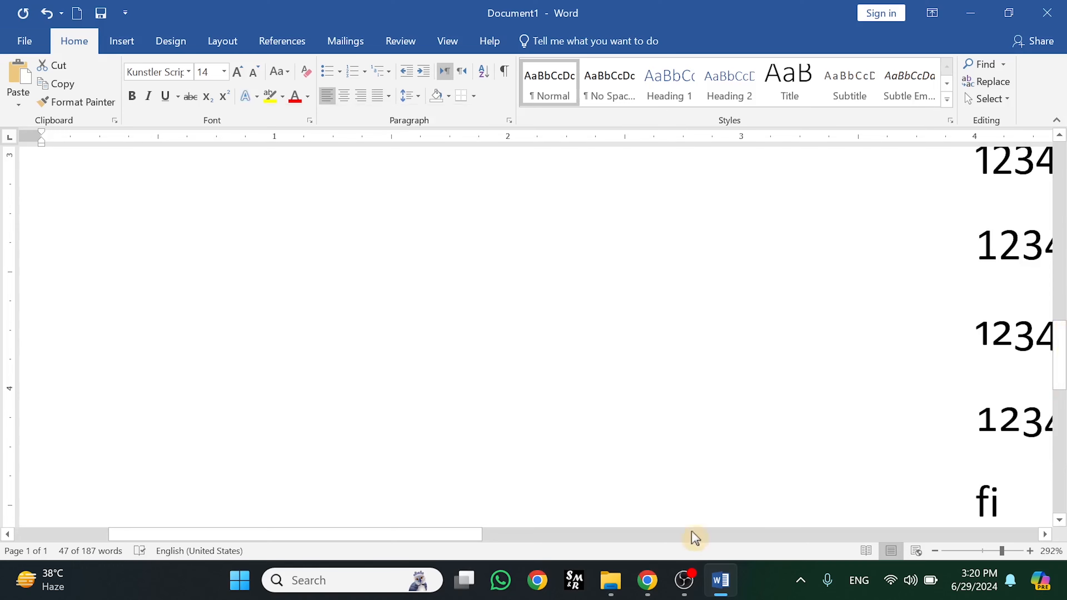
drag(431, 545, 531, 545)
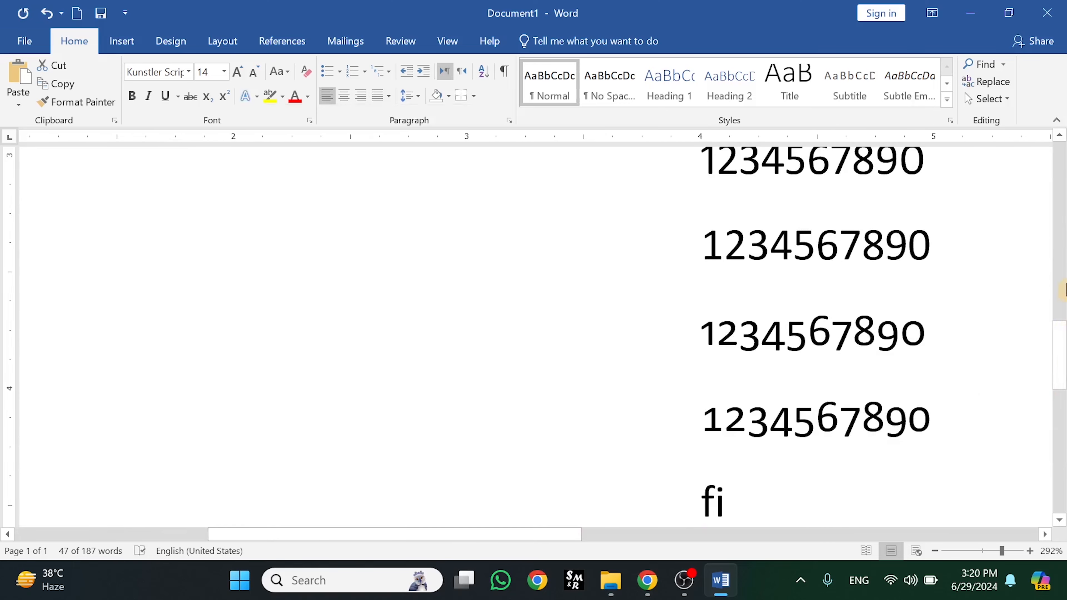
drag(1065, 344, 1055, 410)
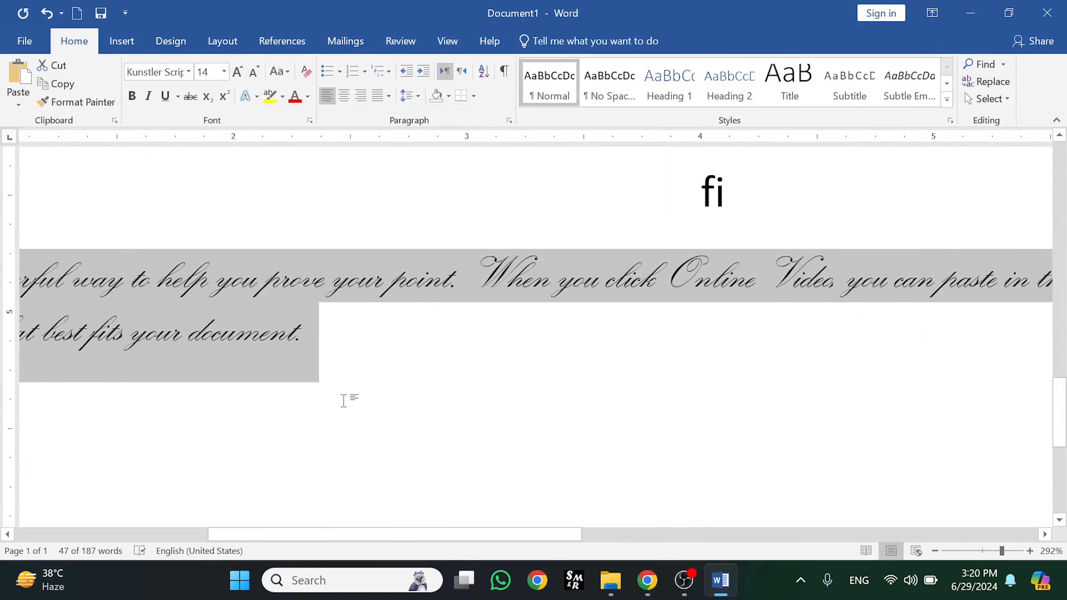
click(348, 400)
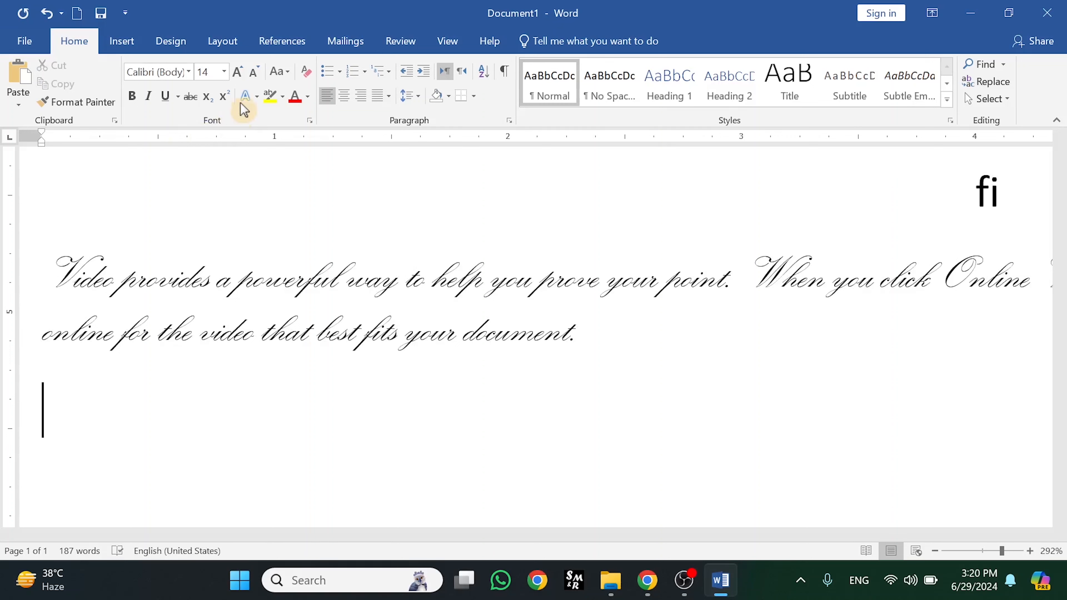
click(257, 96)
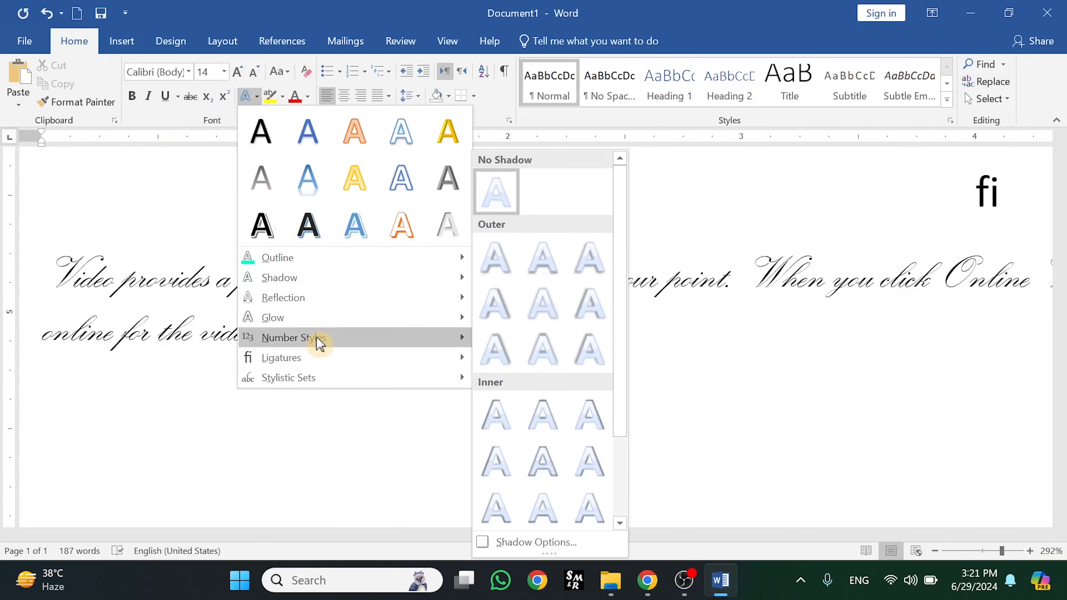
mouse_move(320, 359)
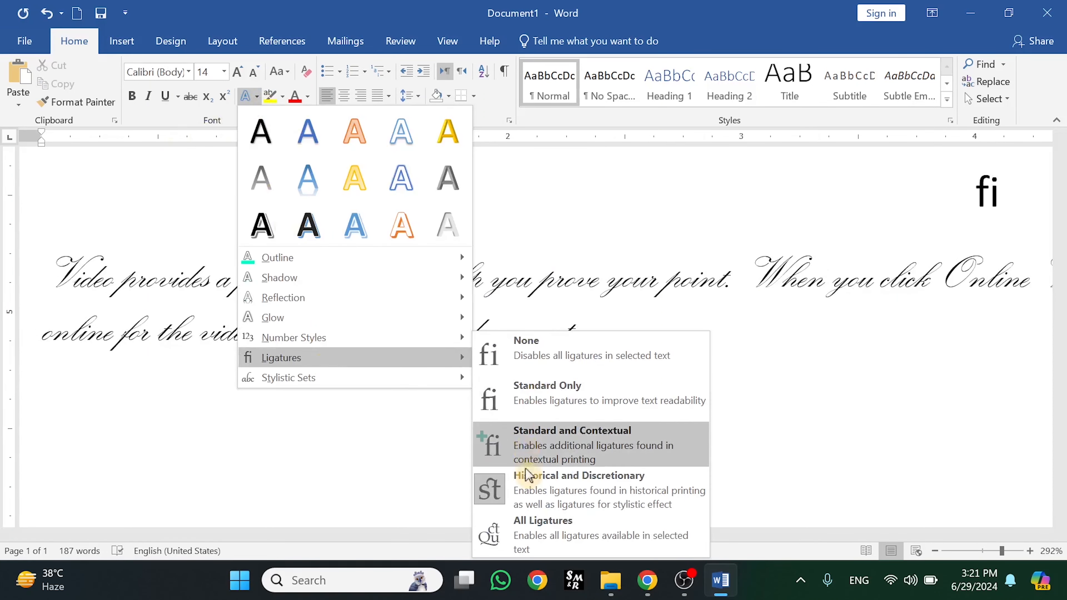
mouse_move(391, 298)
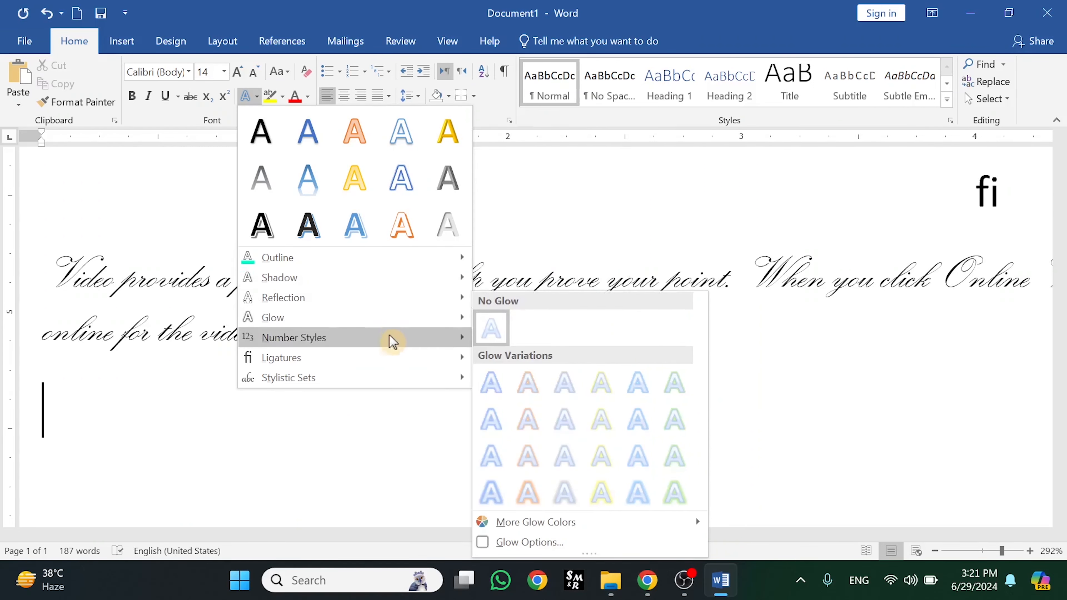
mouse_move(391, 358)
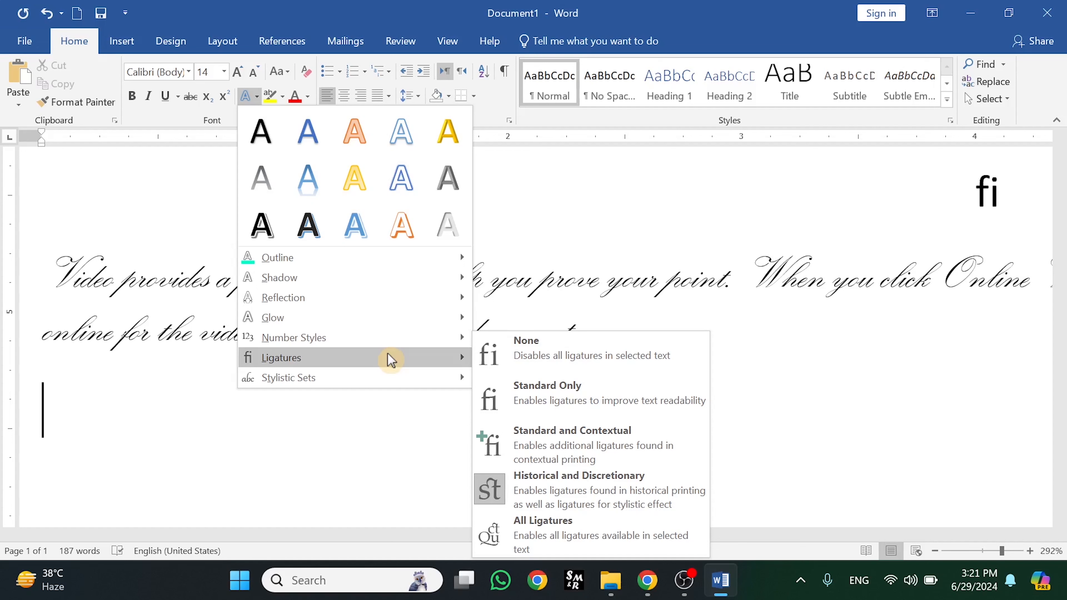
click(374, 423)
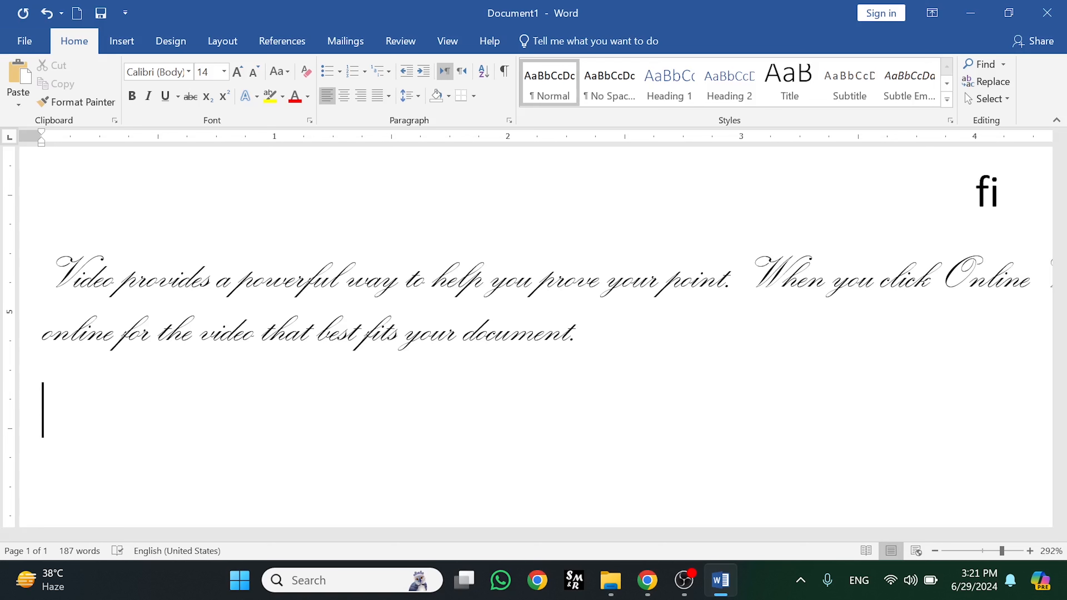
Type a first name on the new line, apply All Ligatures to it, then start typing 'ij' after it
text(naveed)
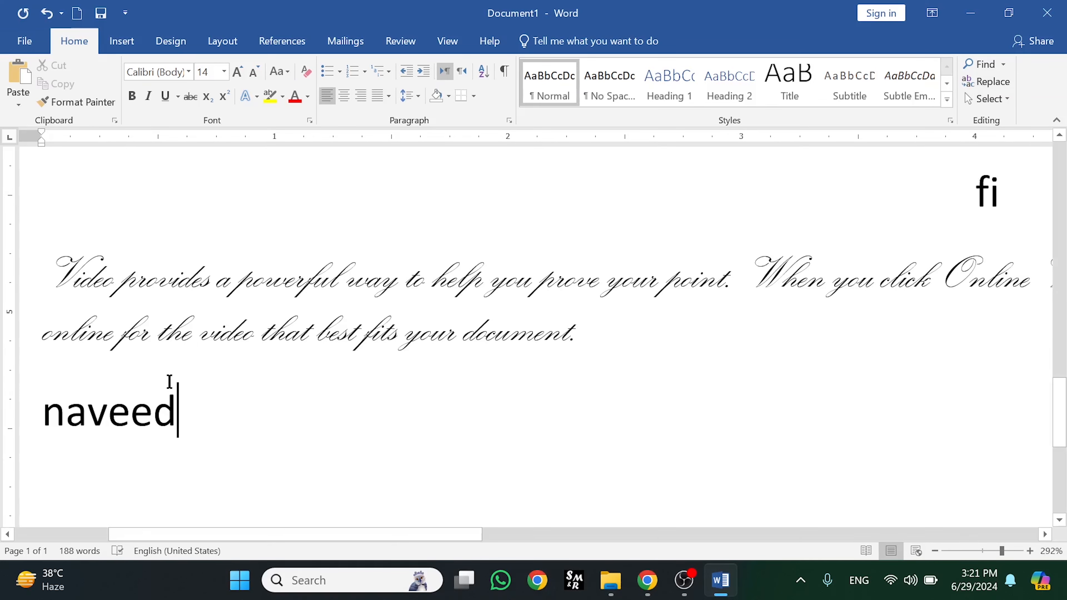
drag(183, 414, 40, 435)
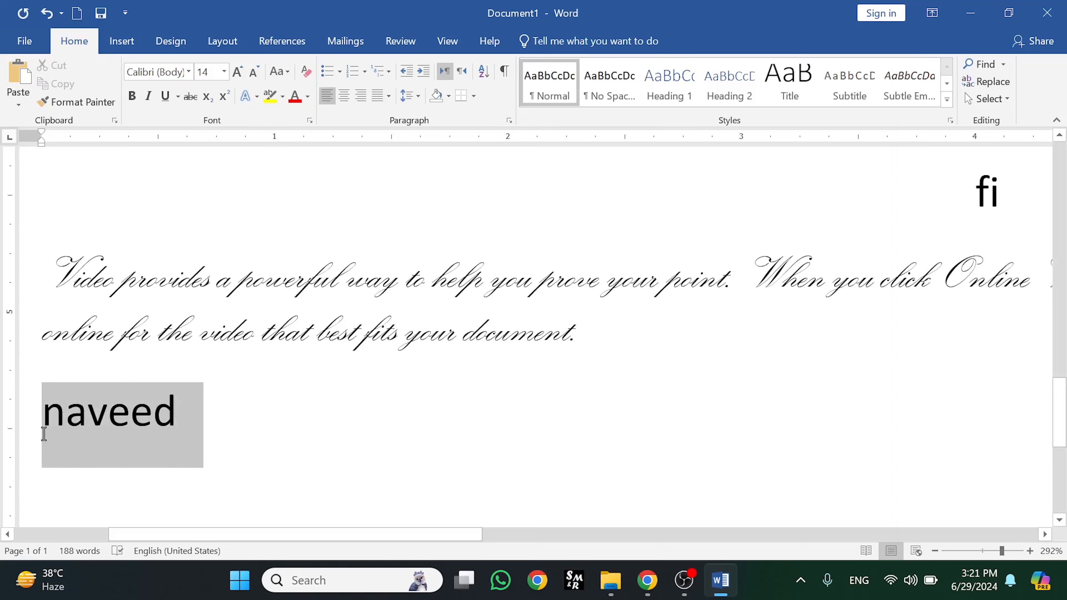
click(248, 97)
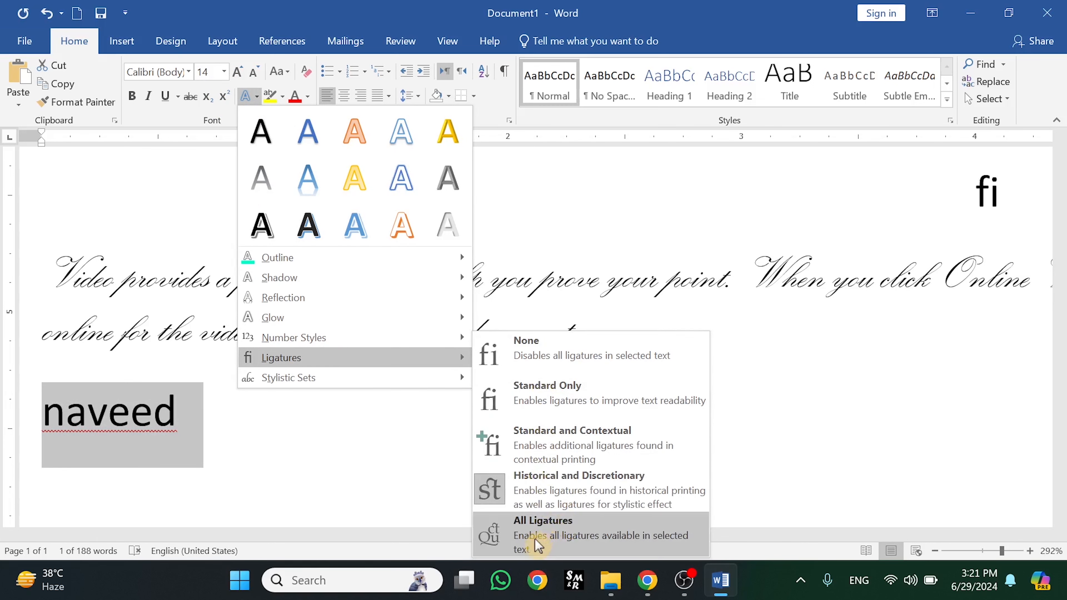
click(525, 541)
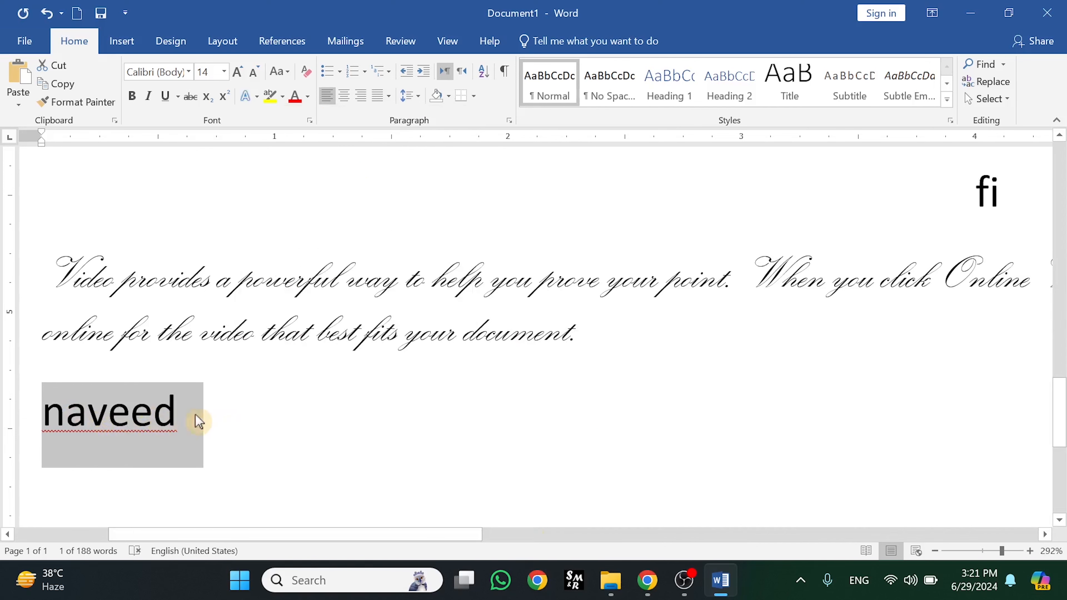
click(341, 430)
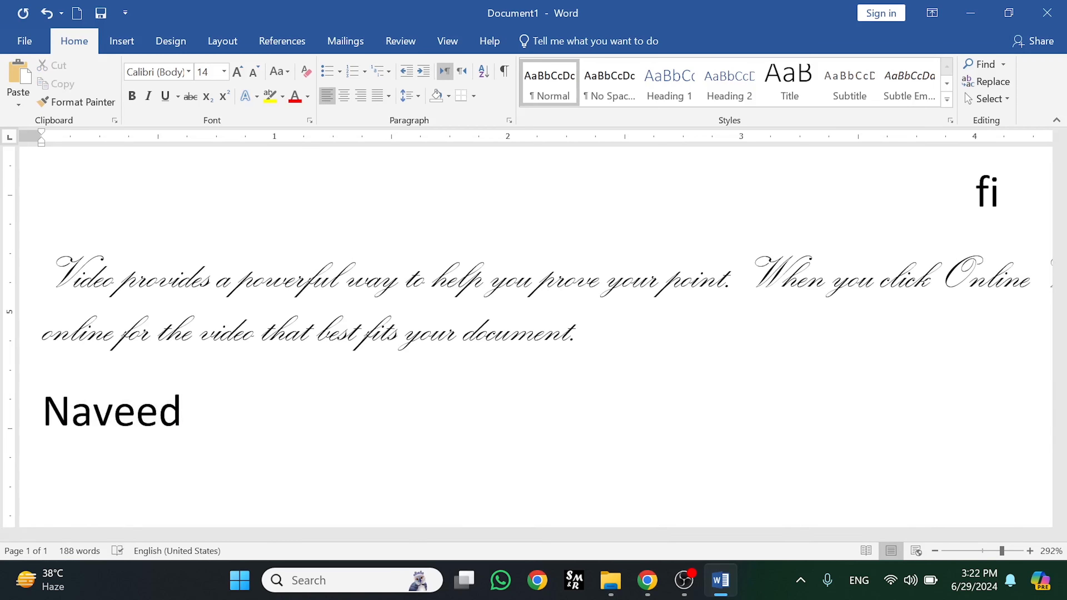
text(ij)
Complete the letters 'ijstch' after the name and scroll to review their ligatures
key(BackSpace)
text(js)
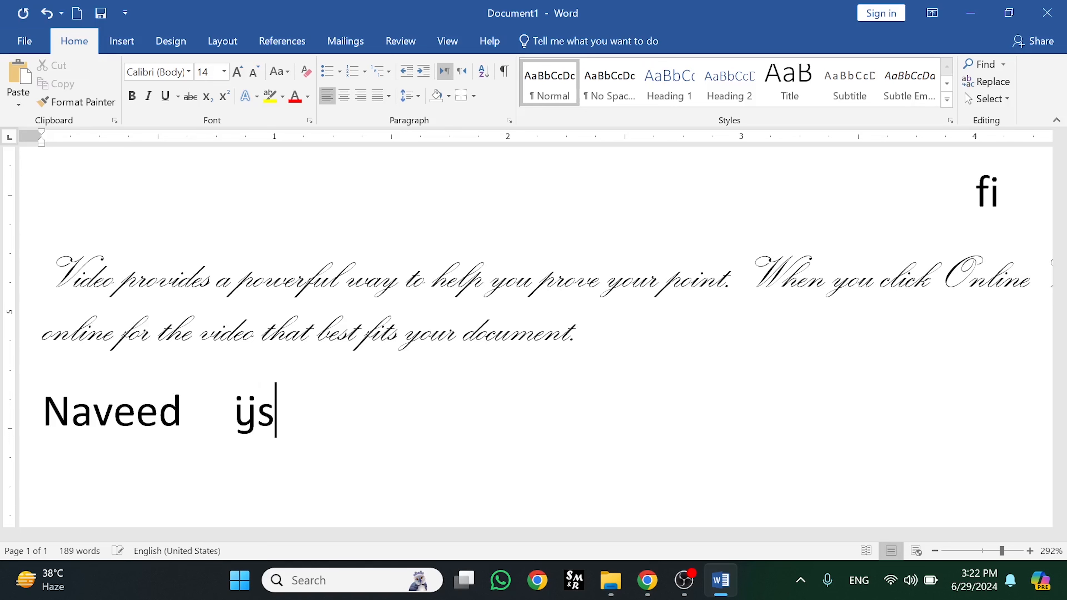
text(t)
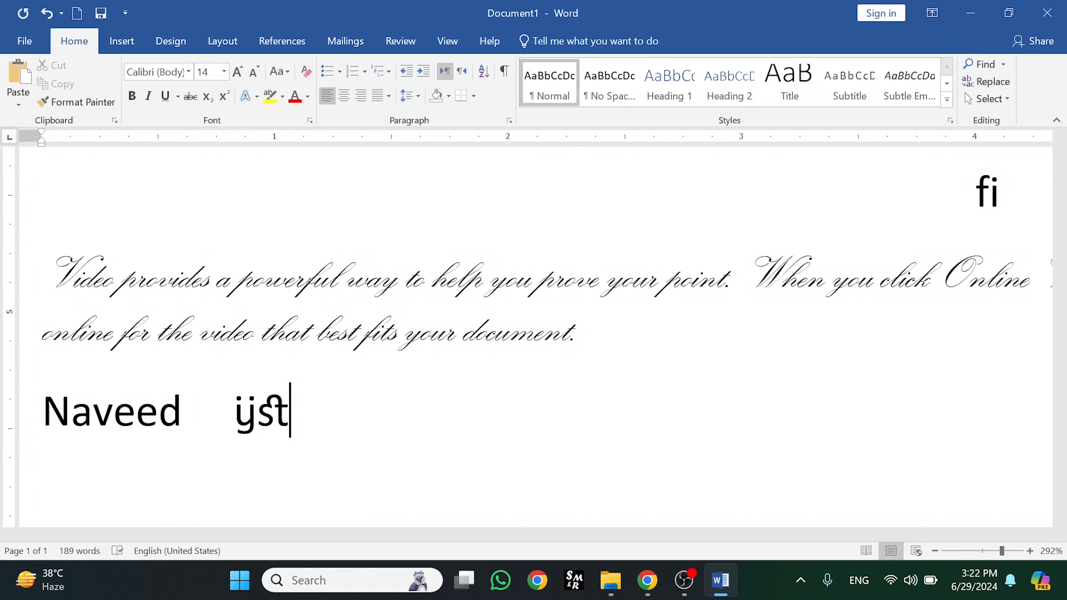
text(c)
text(h)
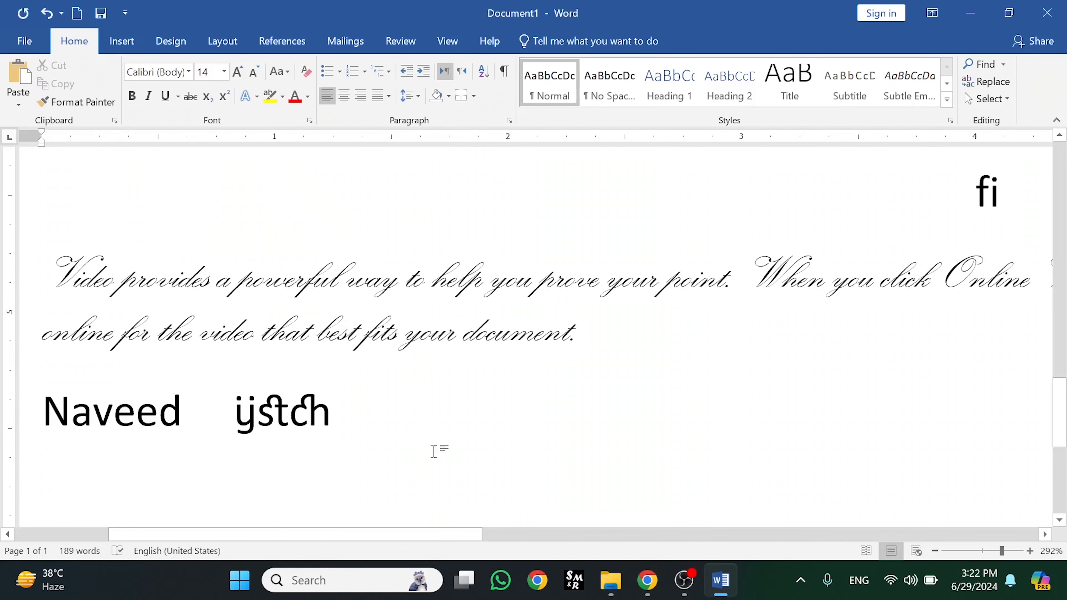
scroll(1065, 398, down, 10)
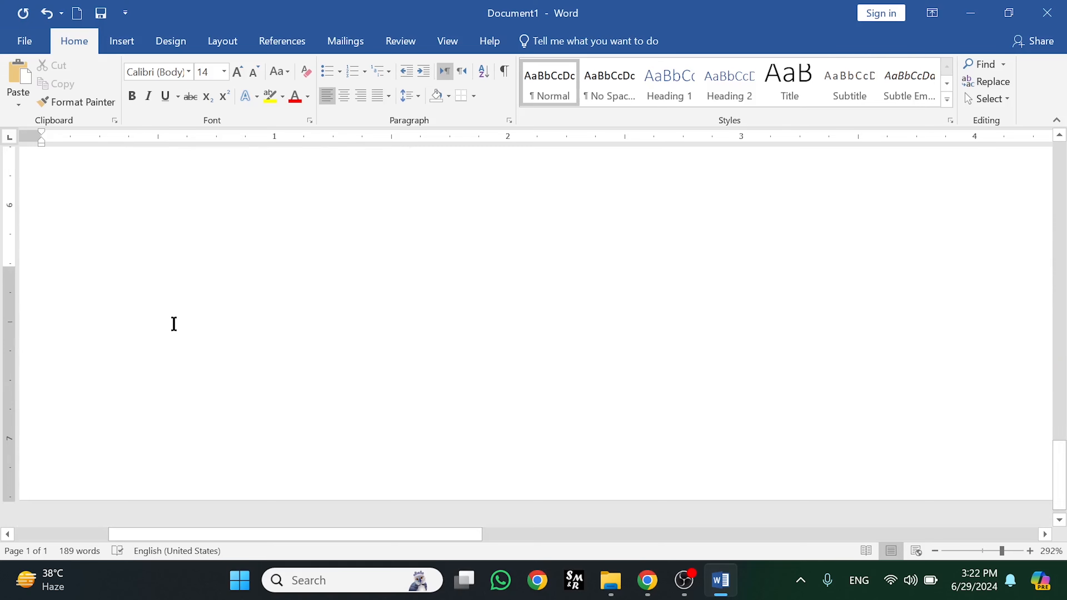
scroll(1060, 442, up, 5)
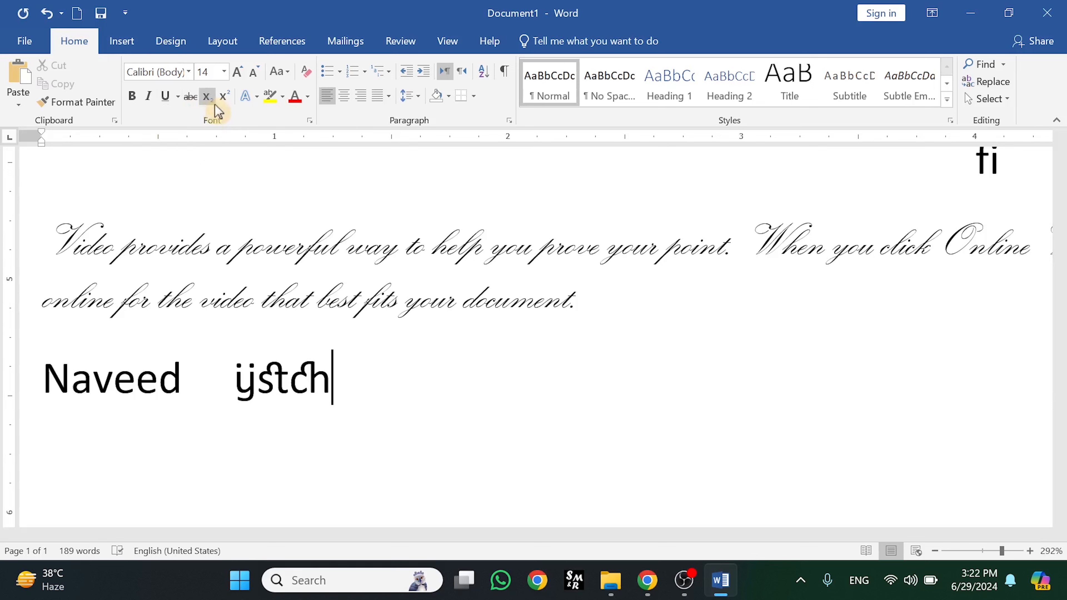
Set Ligatures to None for the word ijstch so it shows plain separate letters
click(257, 96)
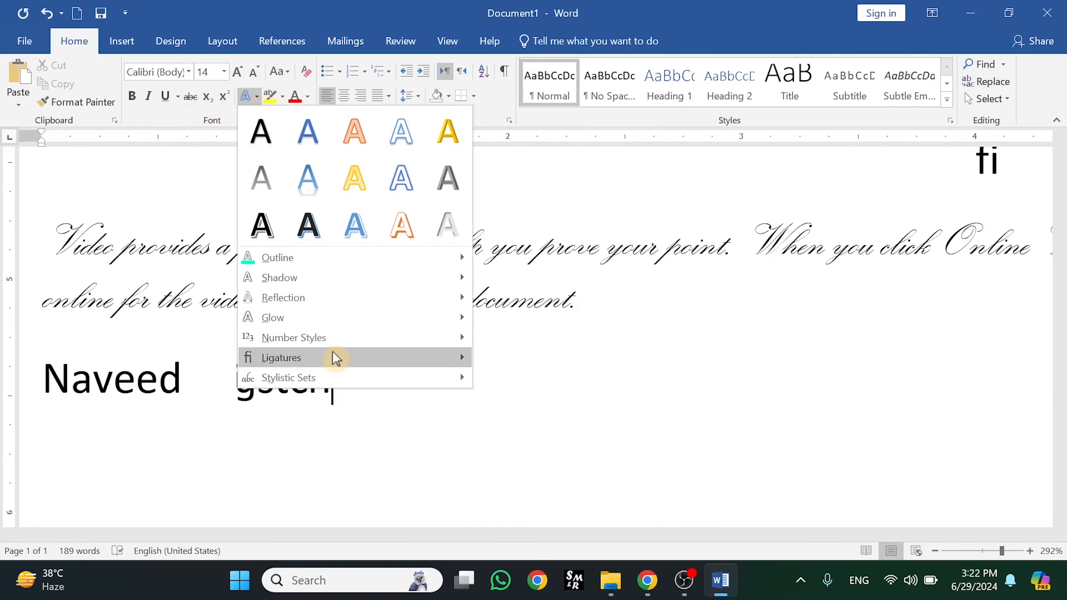
mouse_move(336, 357)
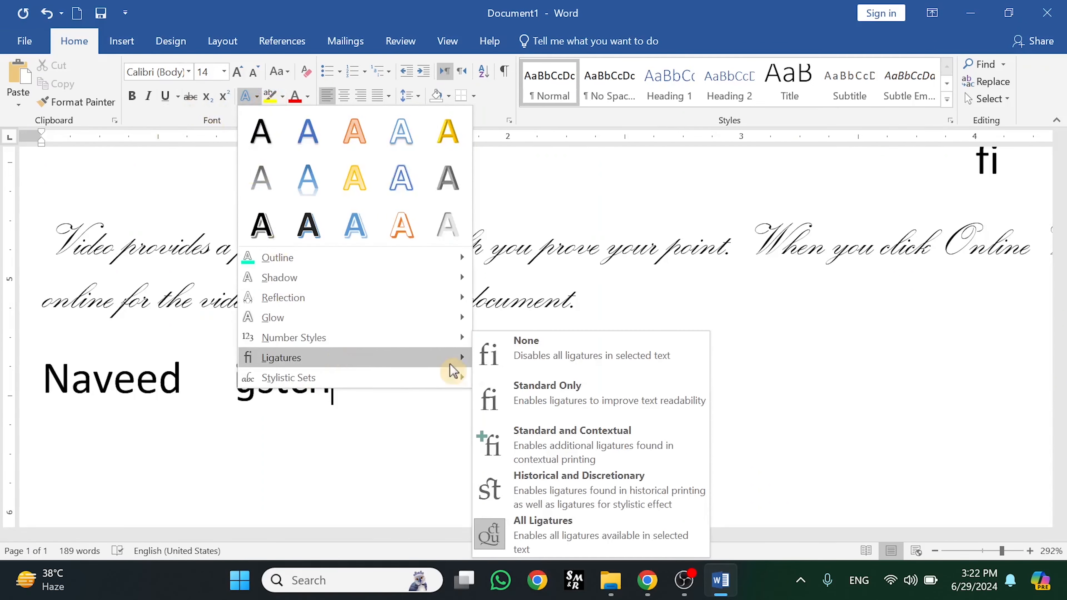
click(519, 364)
triple_click(218, 379)
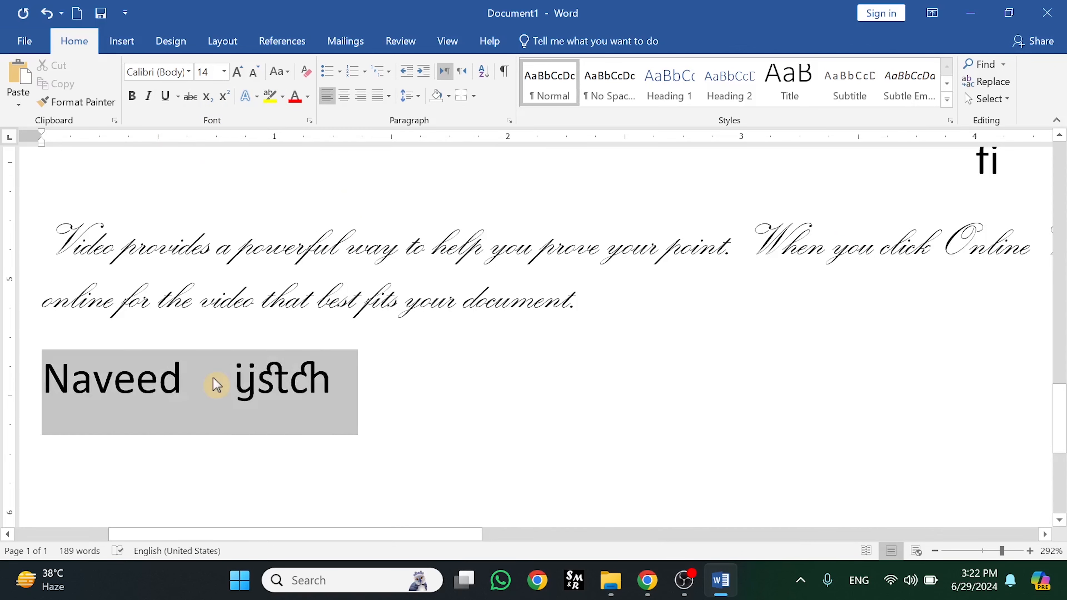
click(218, 380)
double_click(285, 379)
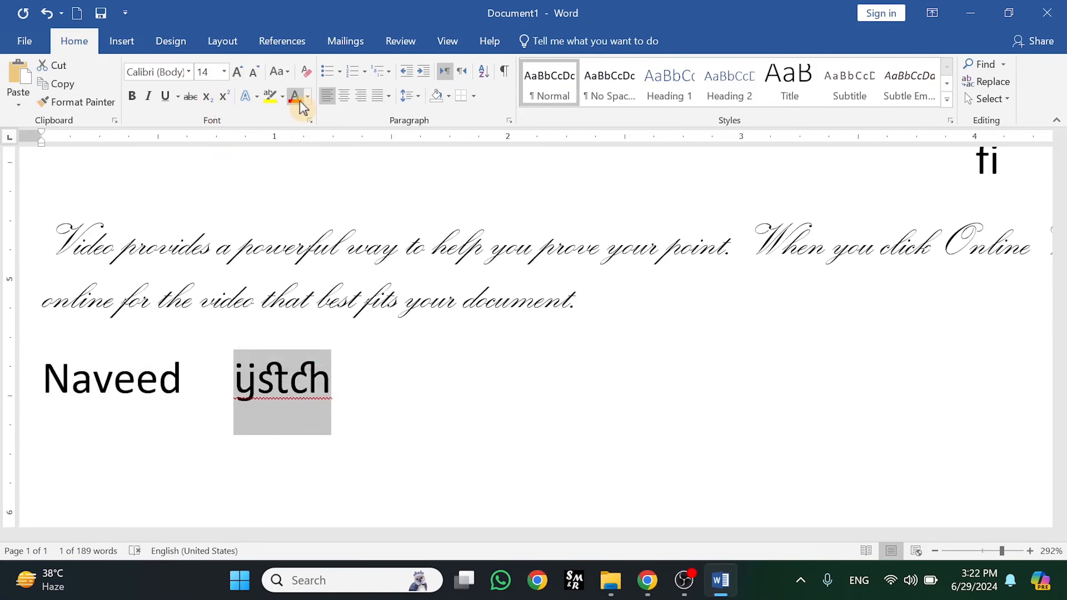
click(252, 96)
mouse_move(327, 361)
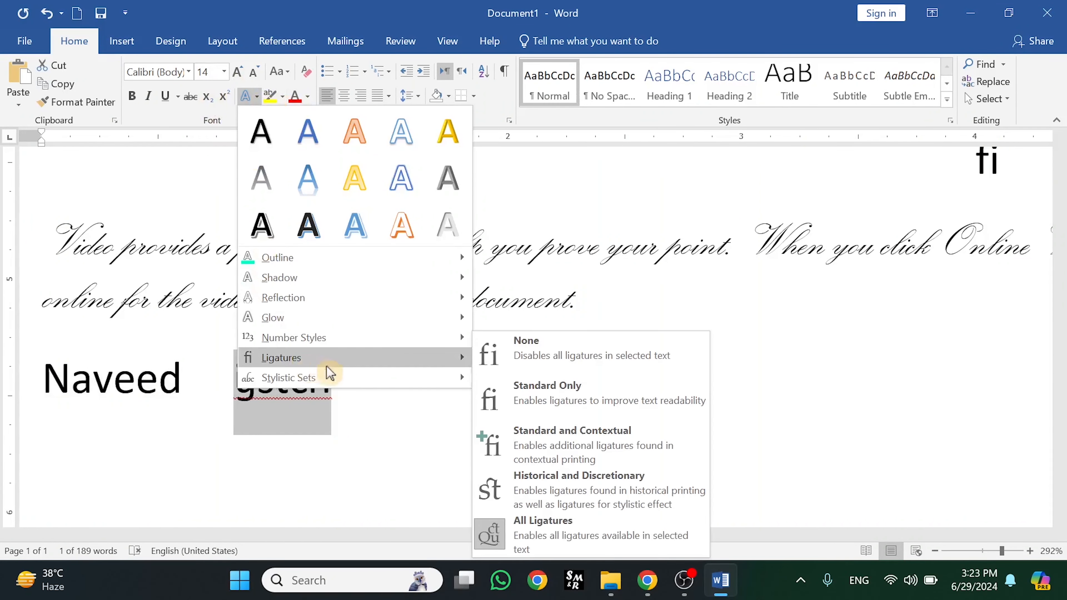
click(498, 357)
Start a new empty line below ijstch
click(374, 441)
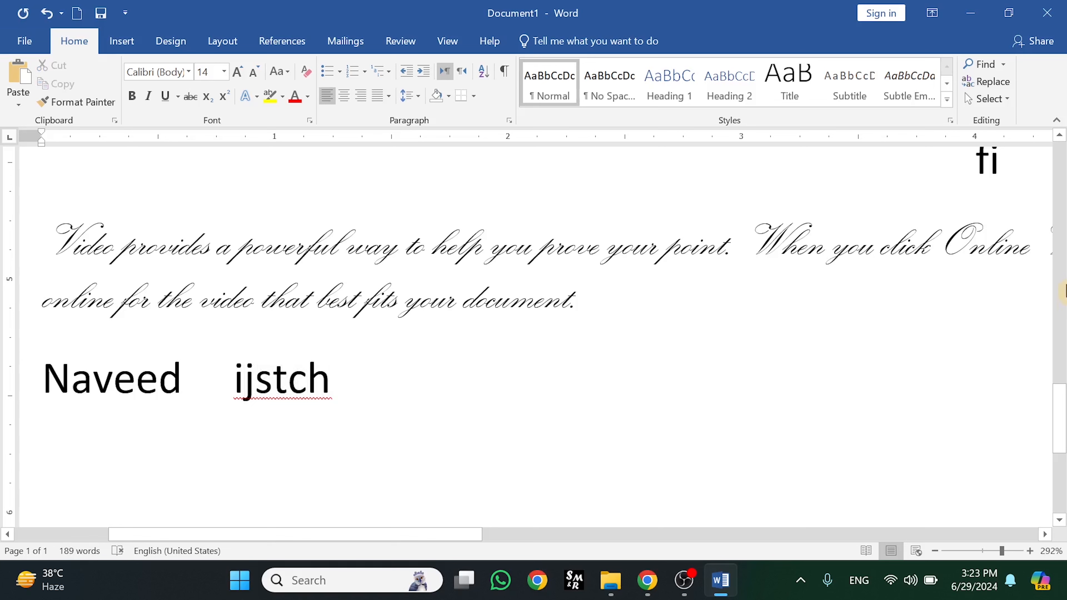
drag(1059, 404, 1056, 441)
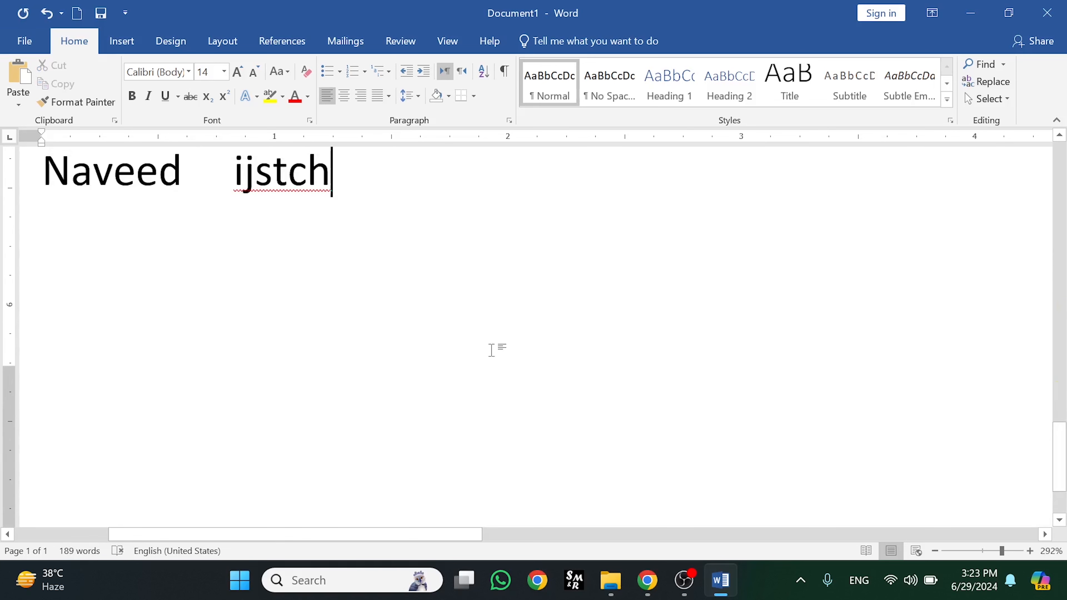
key(Return)
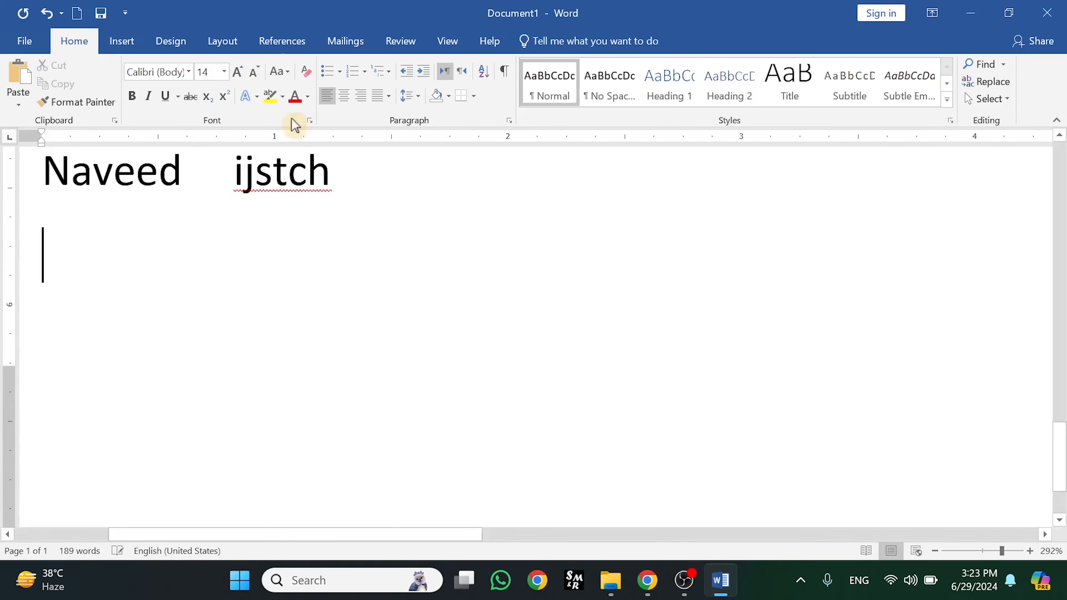
Apply the Default stylistic set to the empty line below ijstch
click(251, 105)
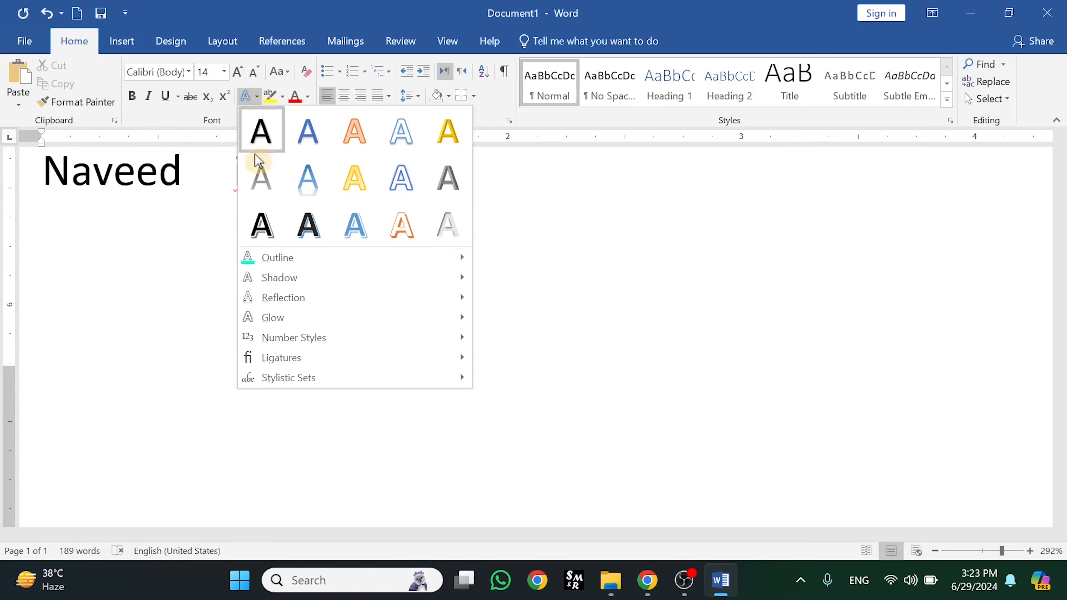
mouse_move(335, 389)
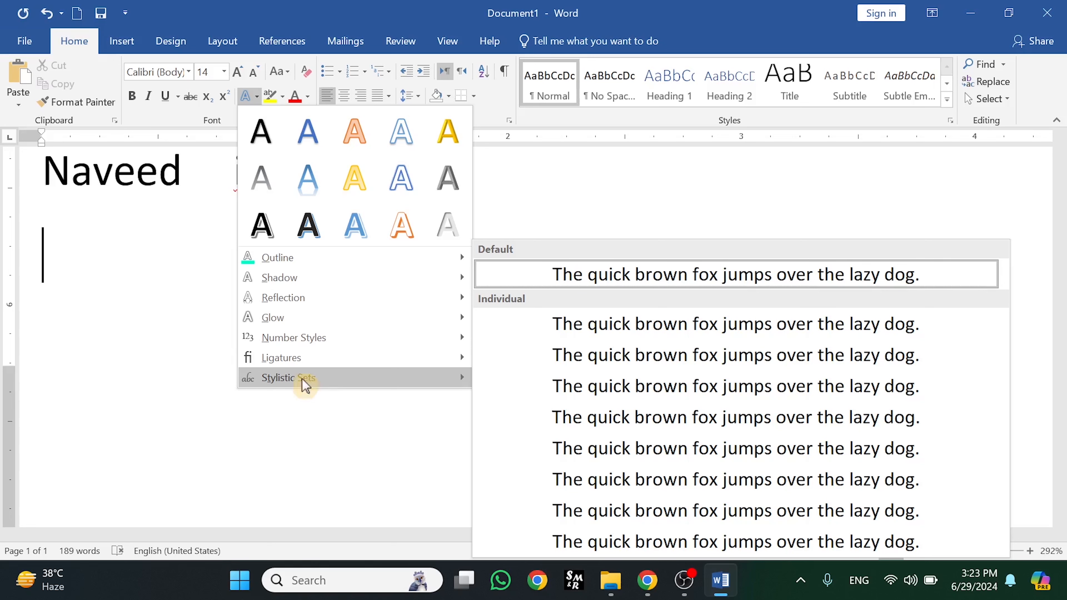
click(655, 283)
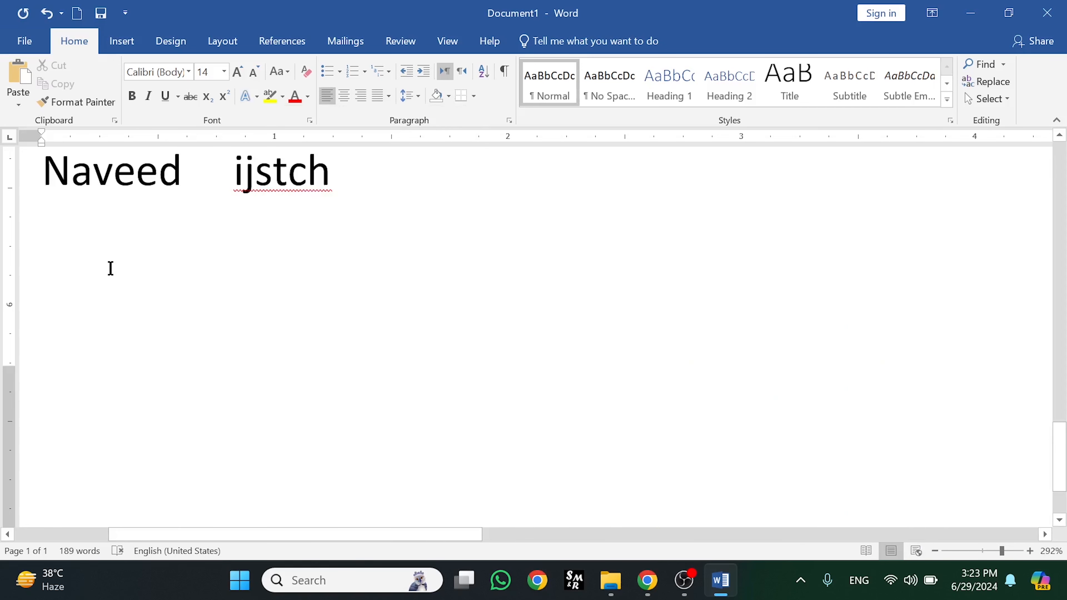
Type a full name in capital letters on the new line using Caps Lock
text(n)
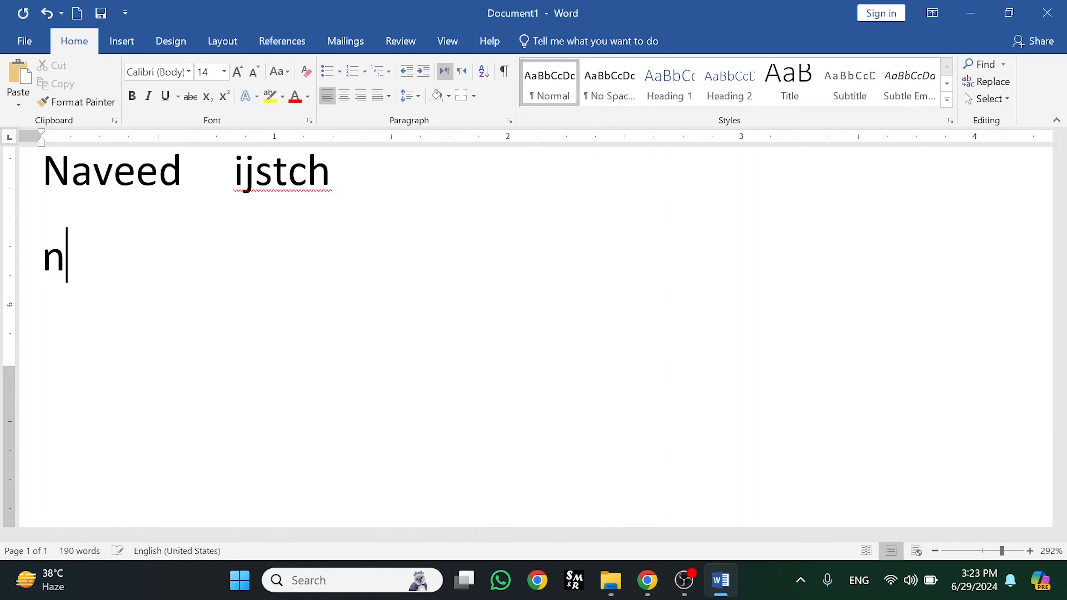
key(BackSpace)
key(Caps_Lock)
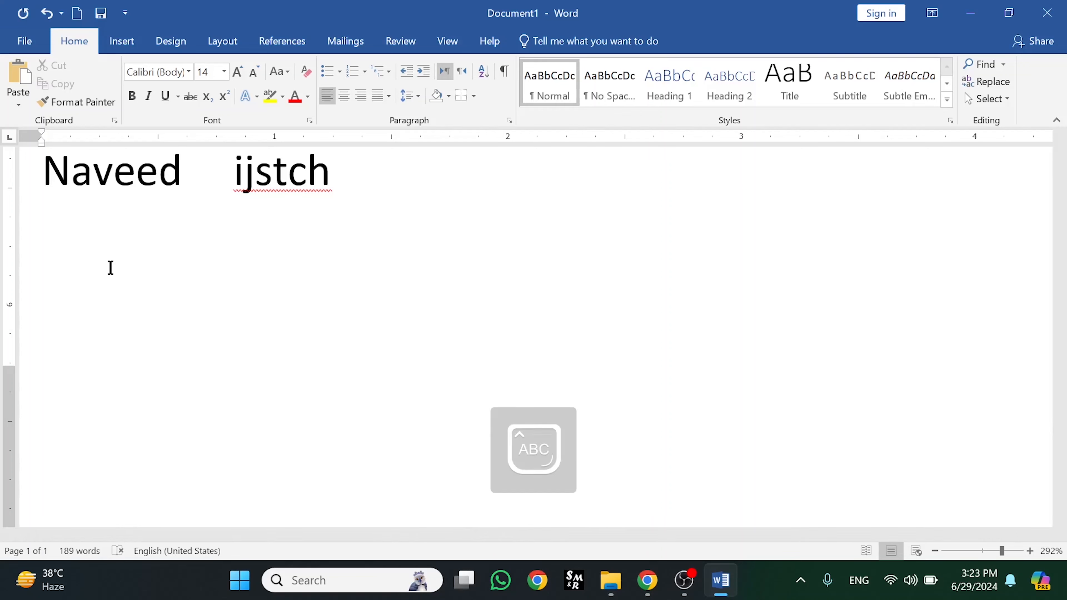
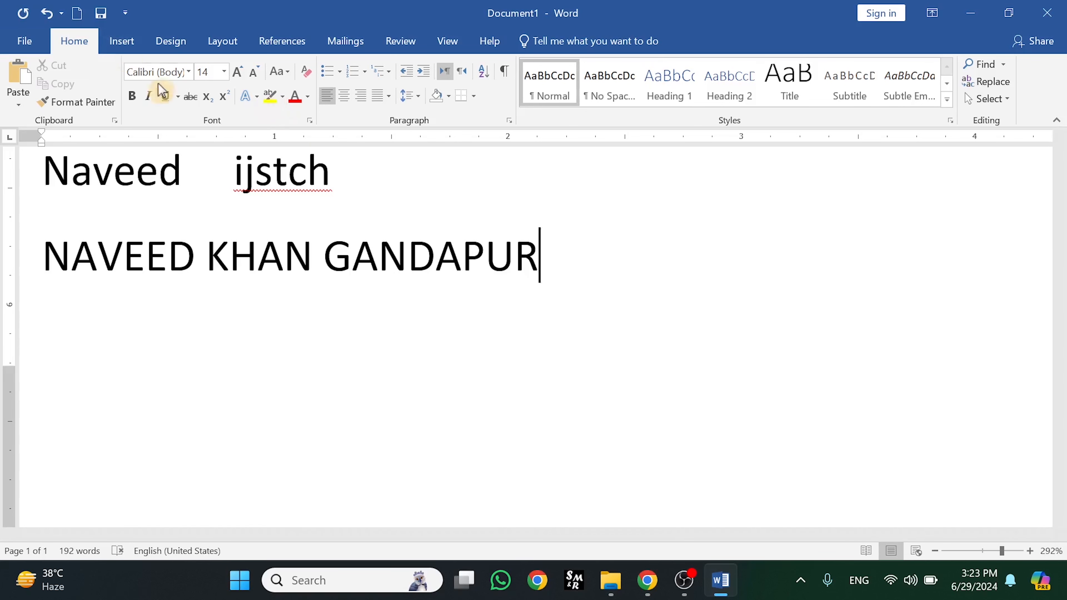
Select the all-caps name line and preview stylistic sets without applying any
drag(547, 256, 45, 257)
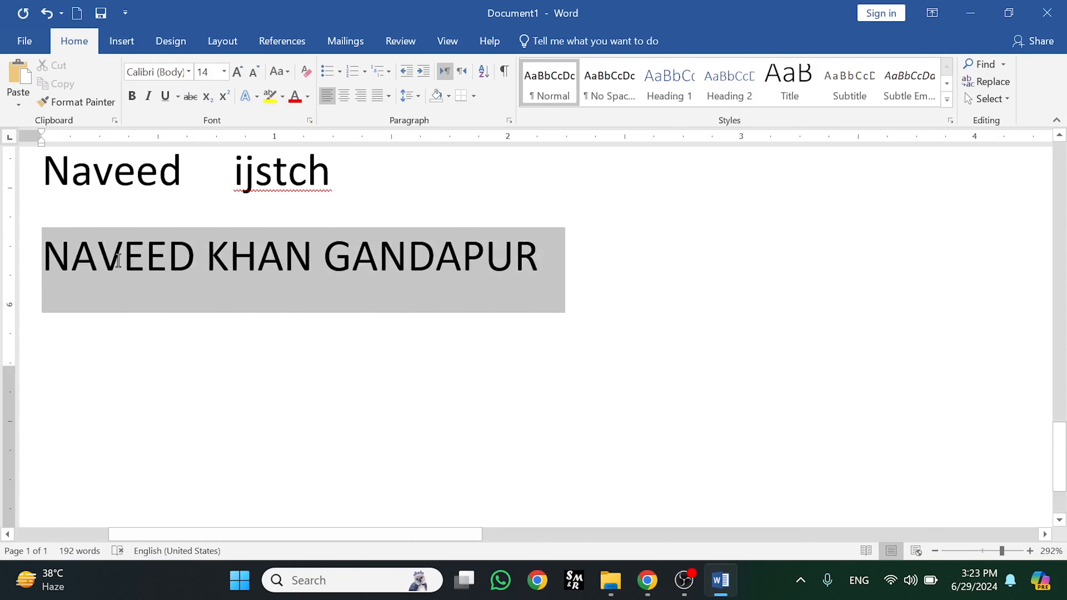
click(255, 97)
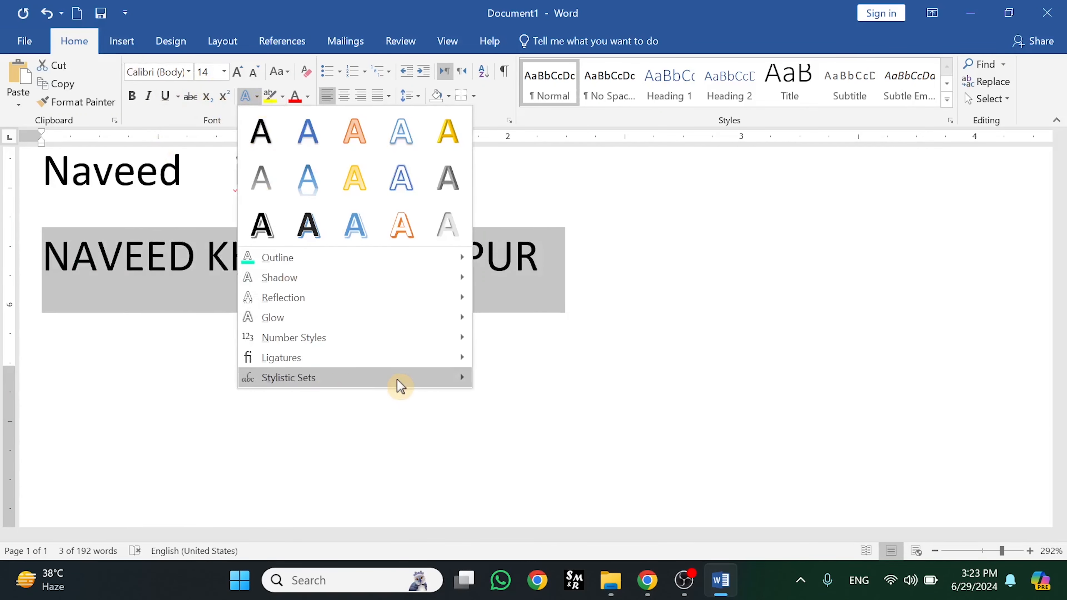
mouse_move(420, 385)
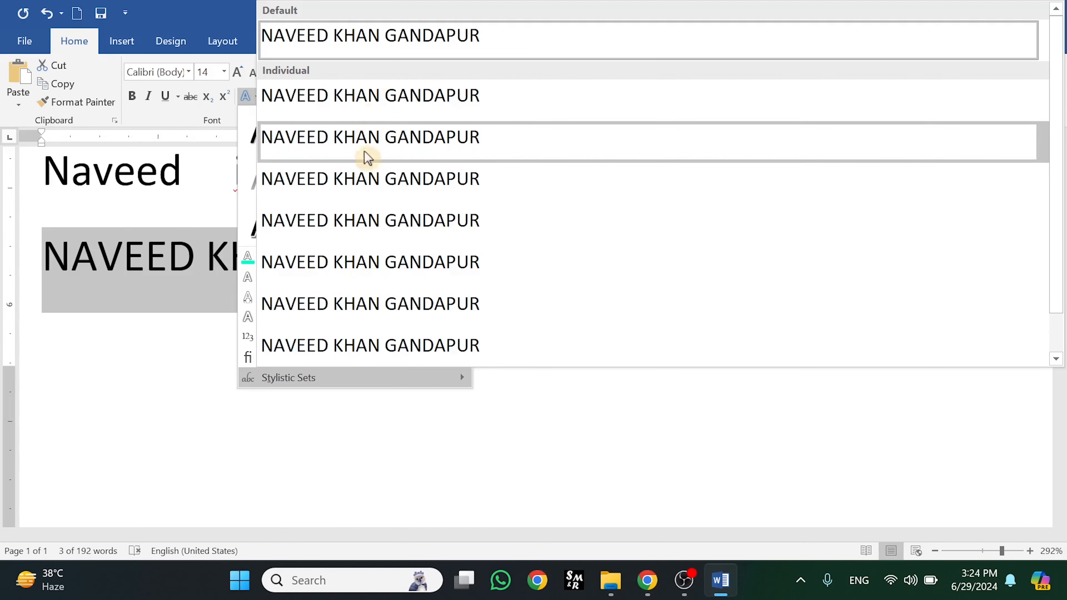
click(320, 414)
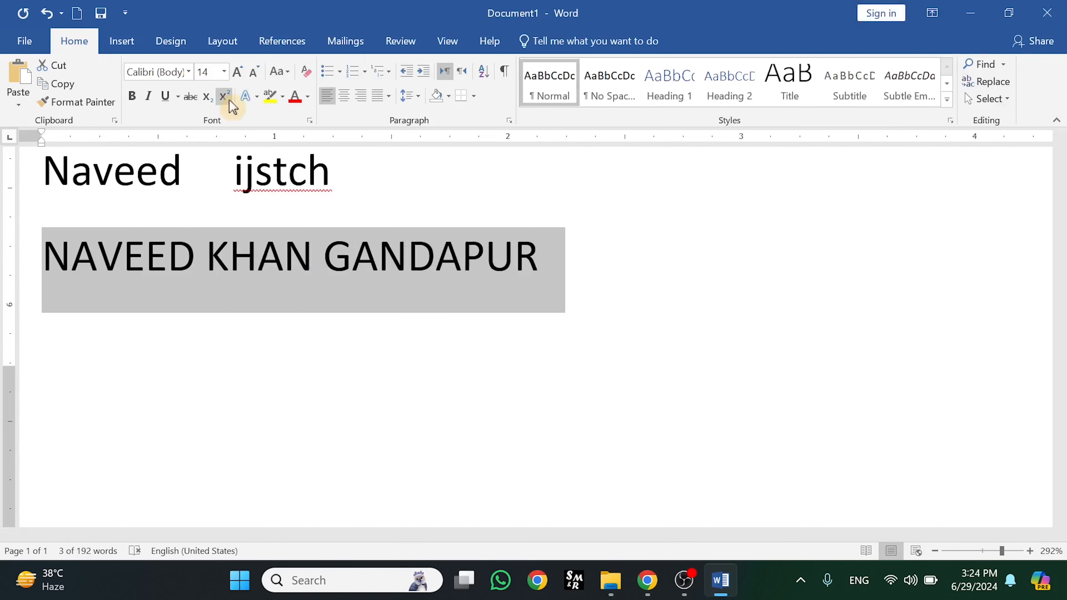
click(189, 76)
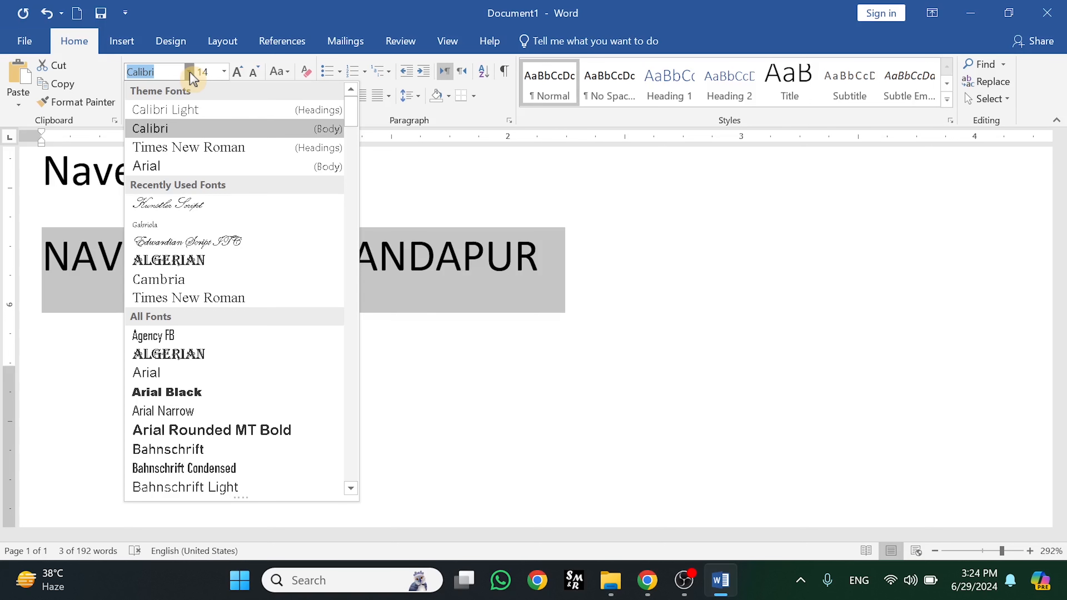
Change the all-caps name line's font from Calibri to Gabriola
text(G)
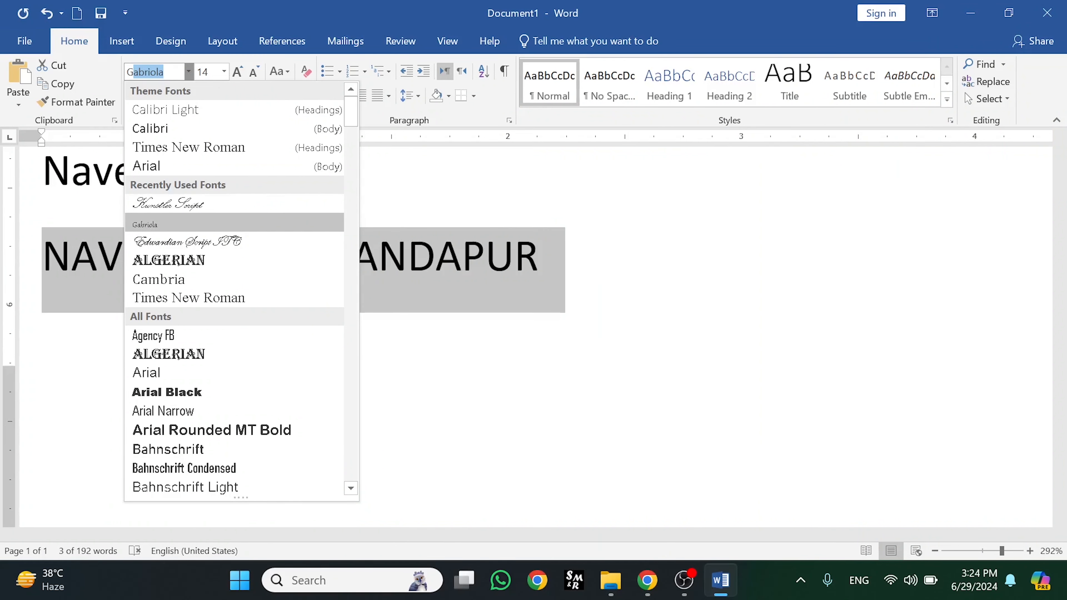
click(148, 78)
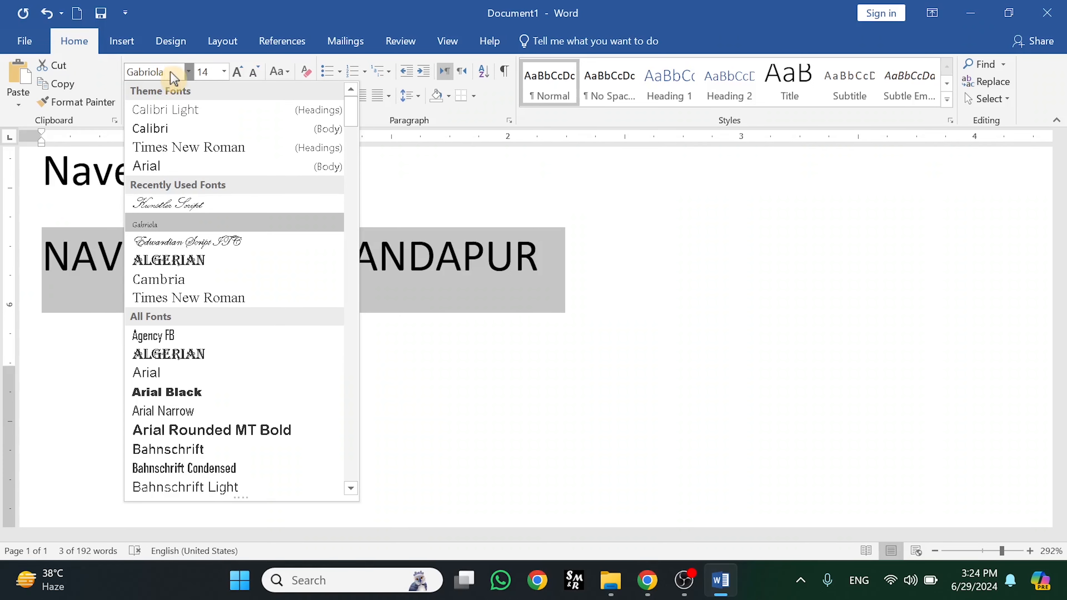
key(Return)
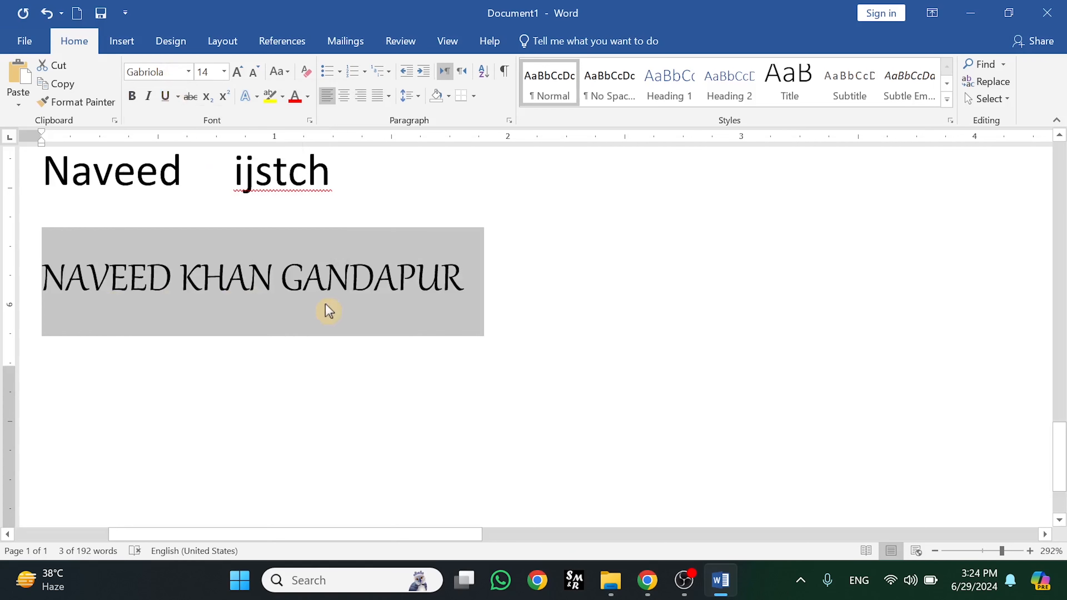
click(255, 97)
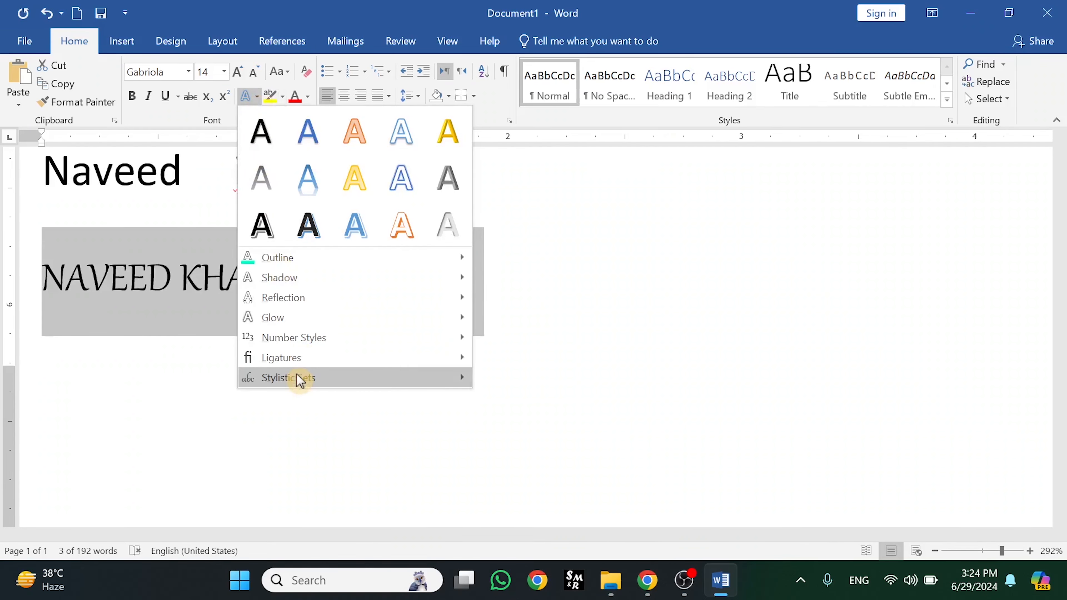
Apply Gabriola's last stylistic set to the name line for swash letters
mouse_move(459, 381)
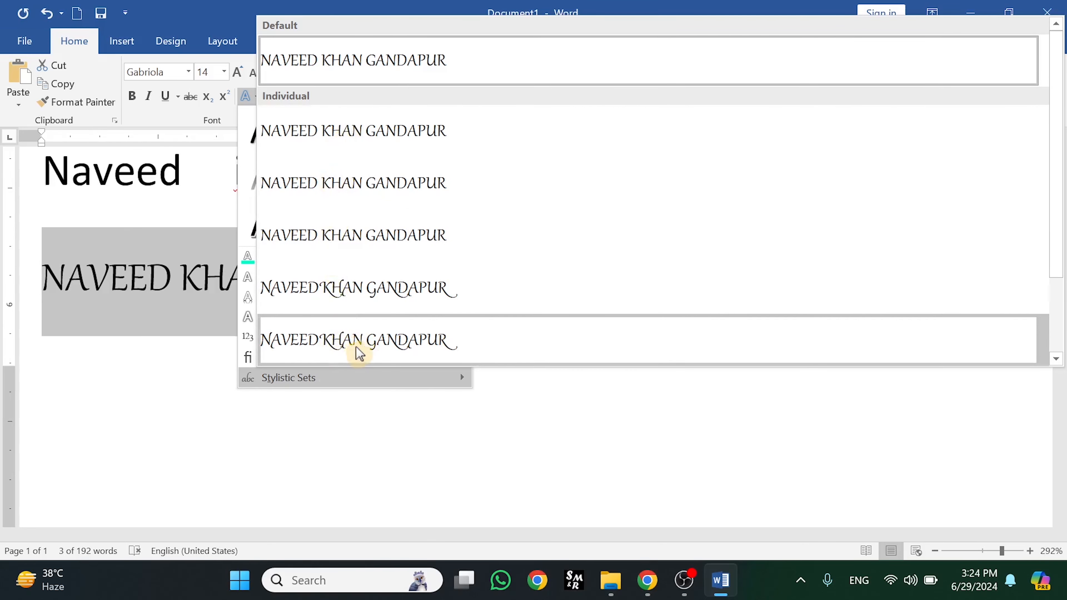
click(360, 353)
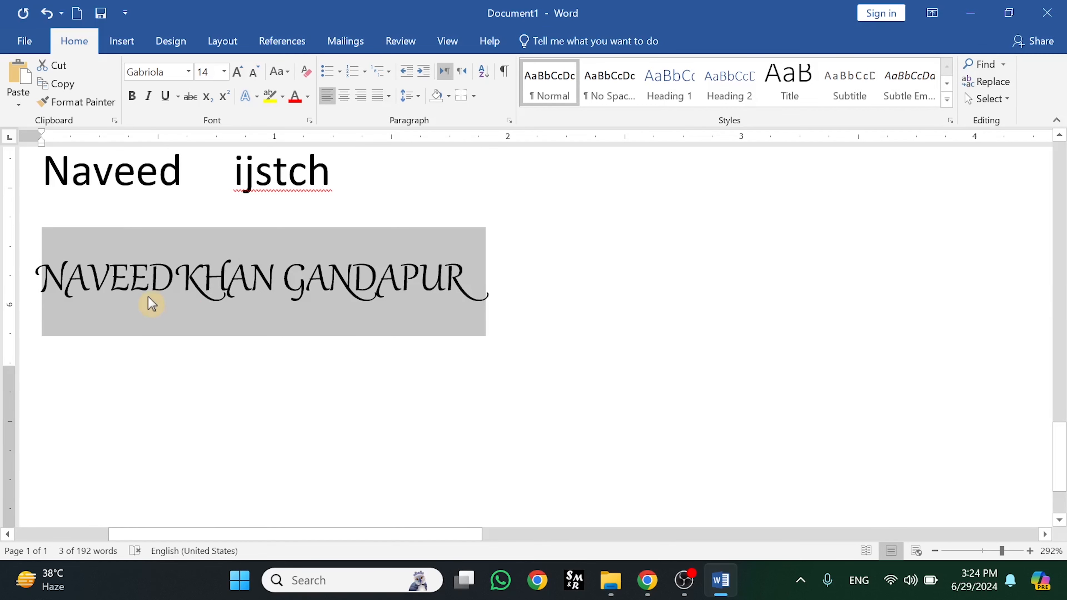
click(274, 381)
click(518, 275)
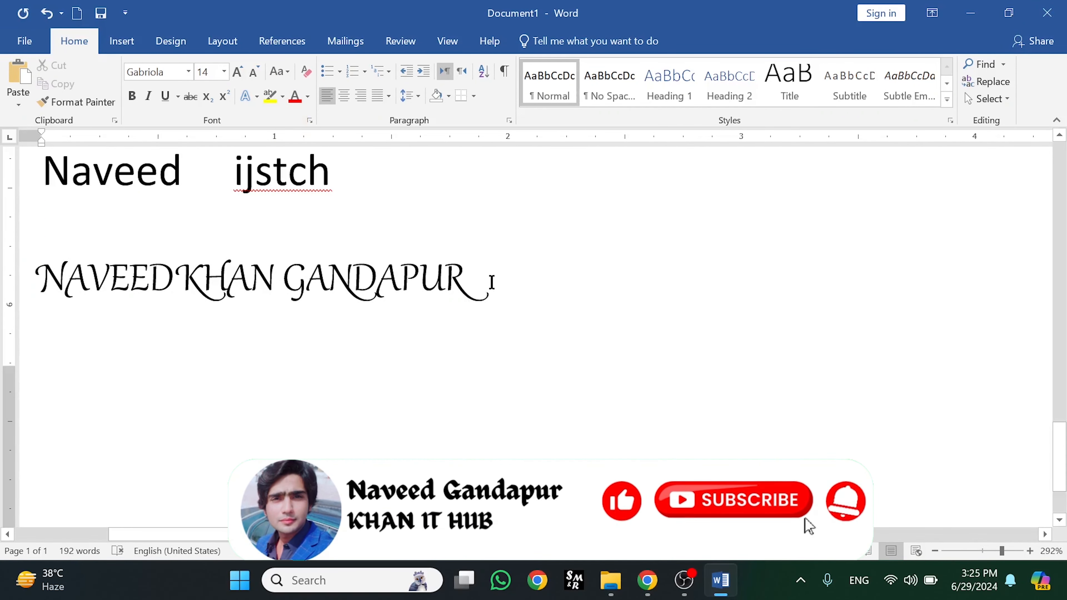
Give the swash all-caps name line a yellow text highlight
drag(488, 281, 74, 303)
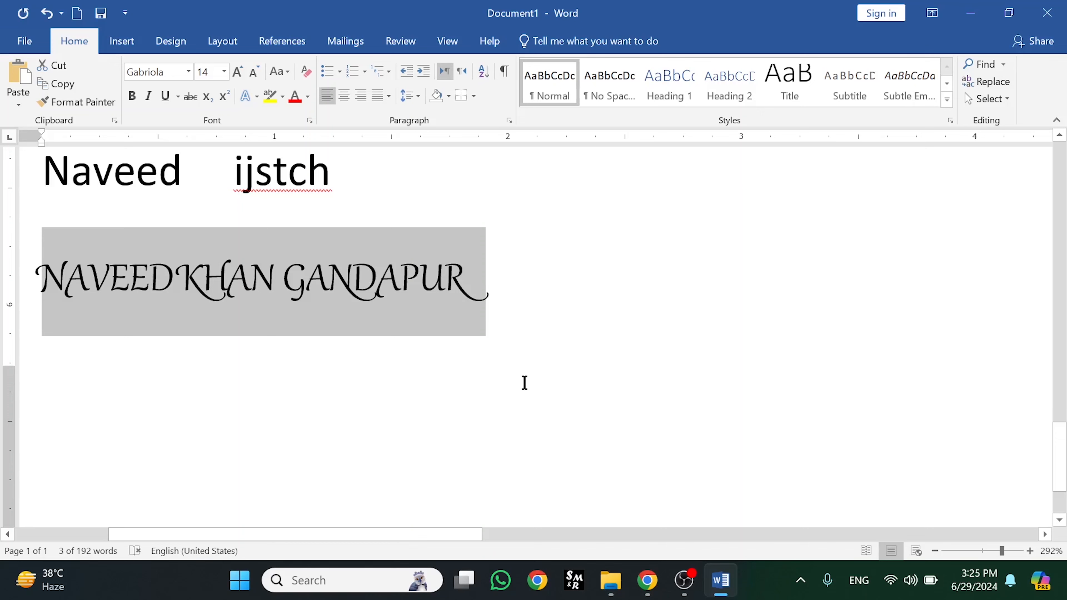
click(282, 97)
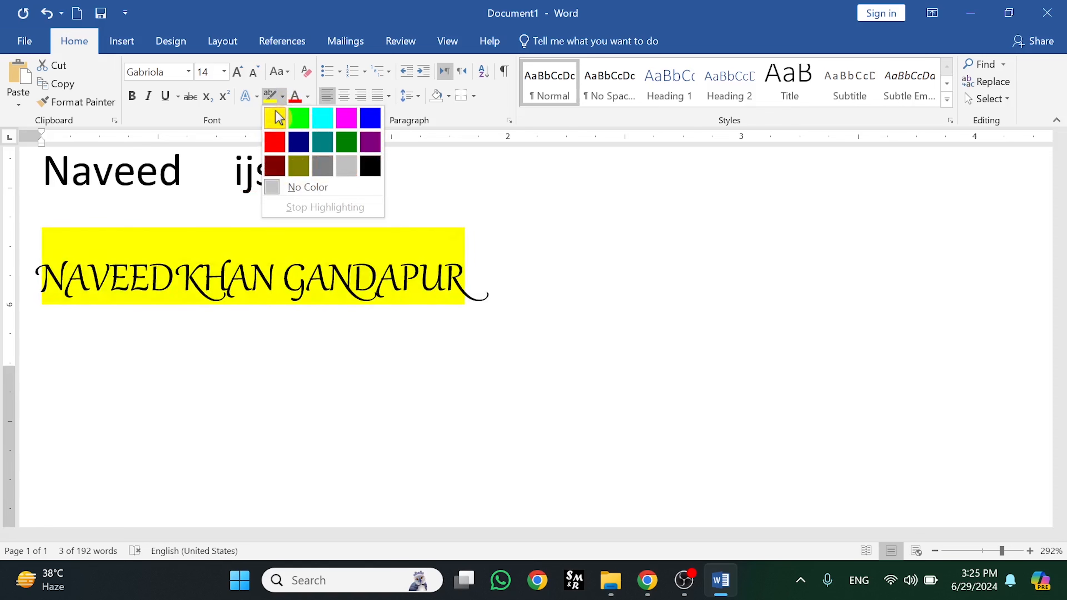
click(279, 118)
click(562, 285)
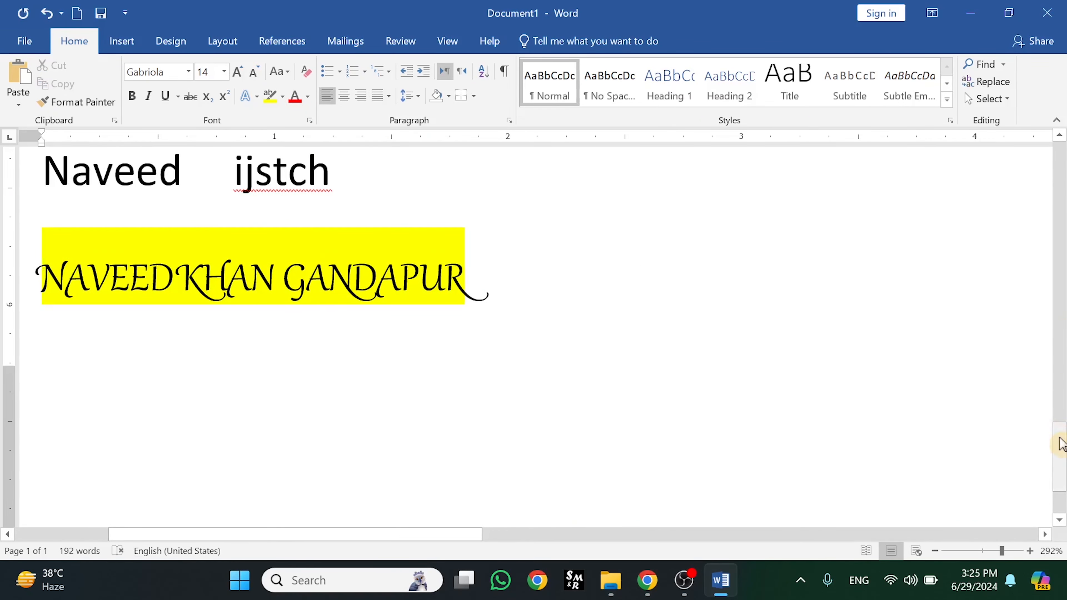
scroll(1061, 444, up, 2)
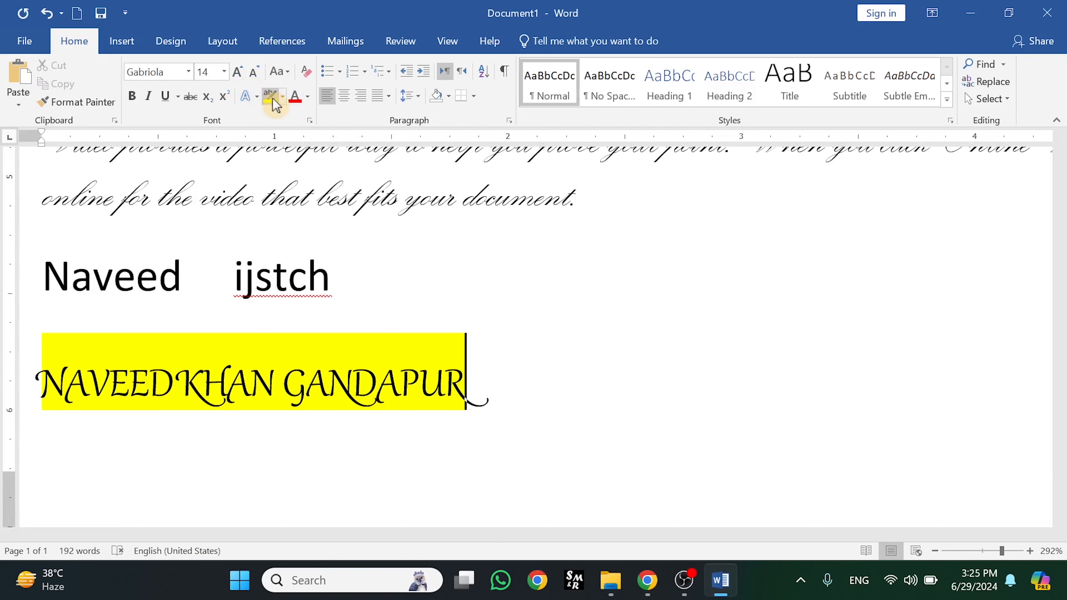
Color the first word of the upper line red
drag(184, 277, 50, 280)
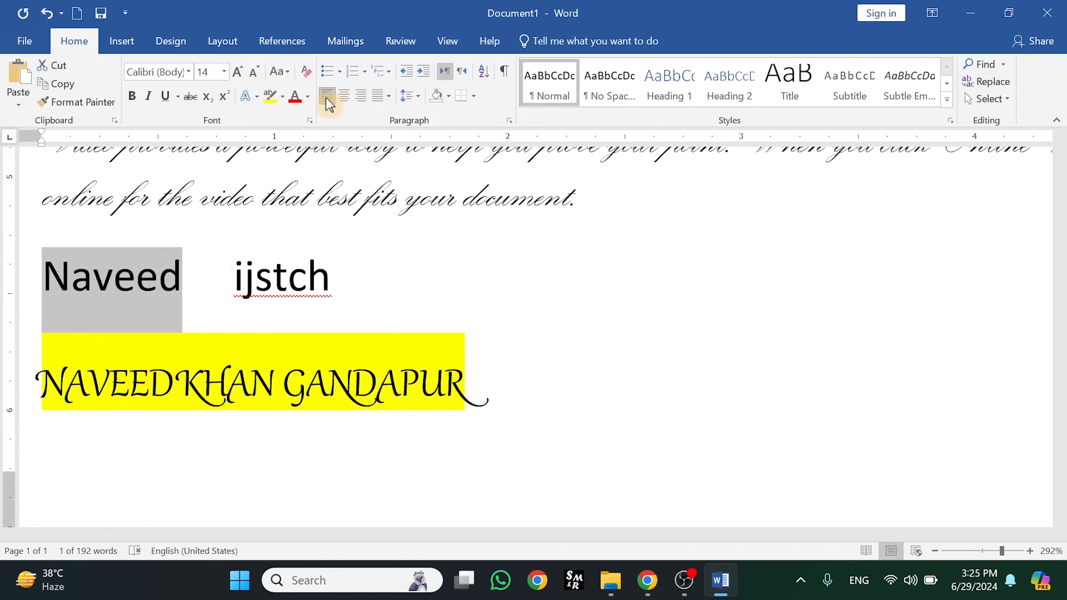
click(308, 96)
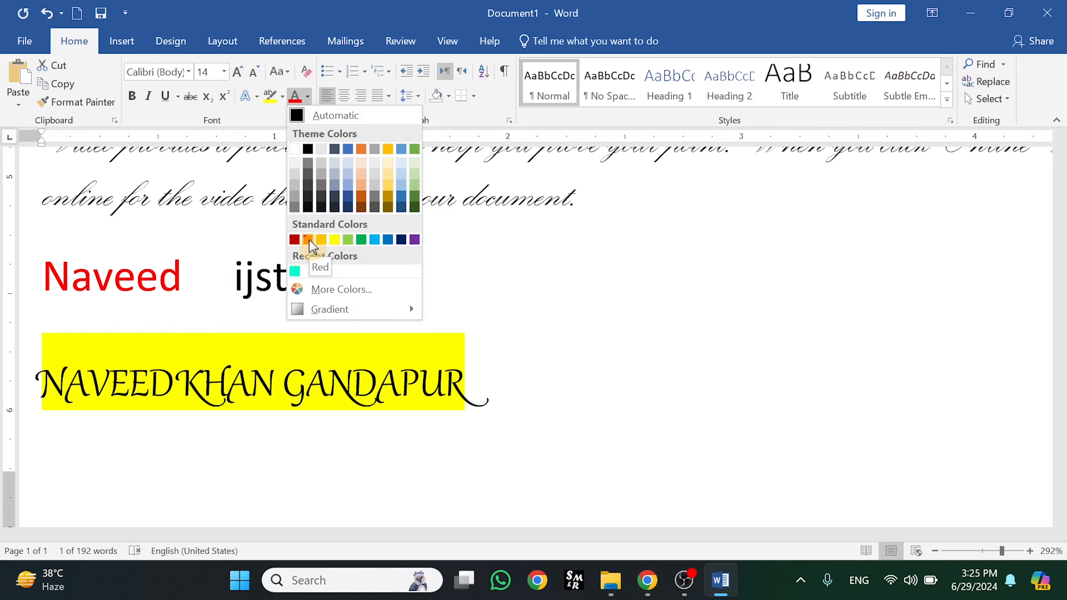
click(309, 239)
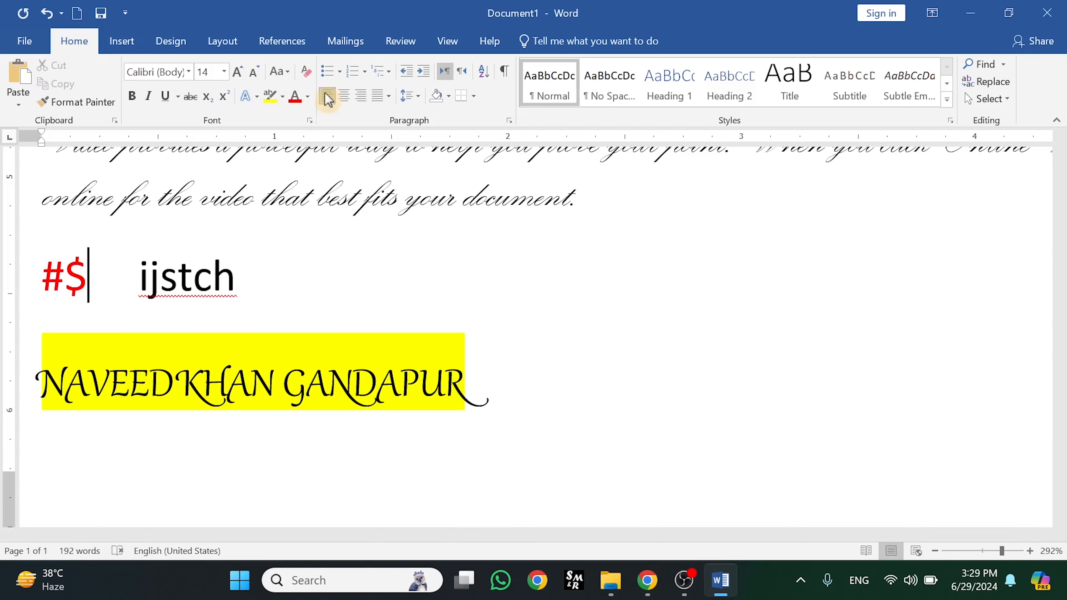
Color the whole '#$ ijstch' line dark red
click(238, 279)
triple_click(118, 286)
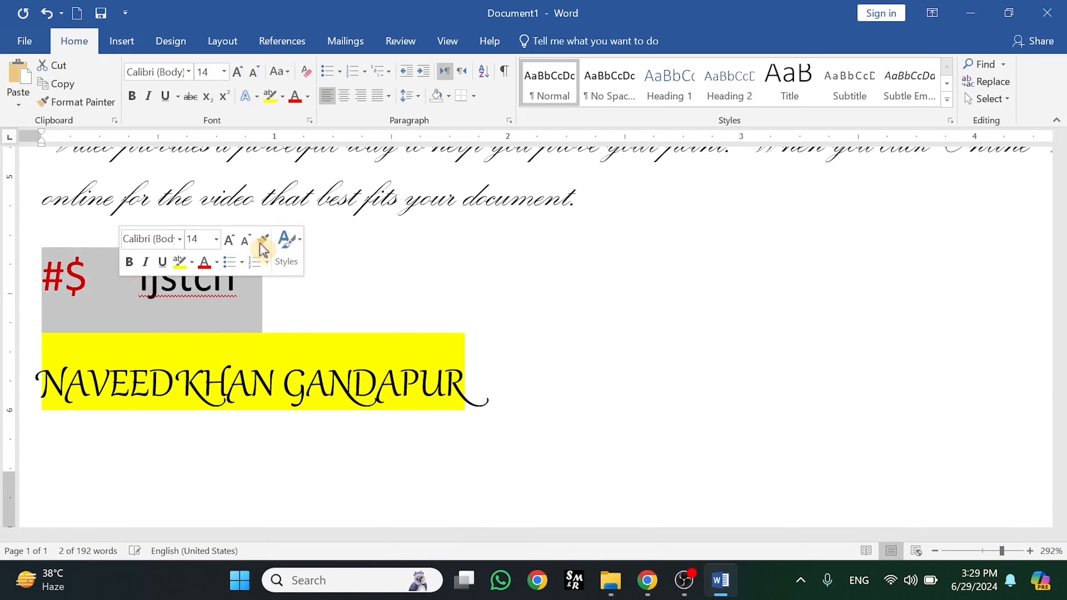
click(308, 96)
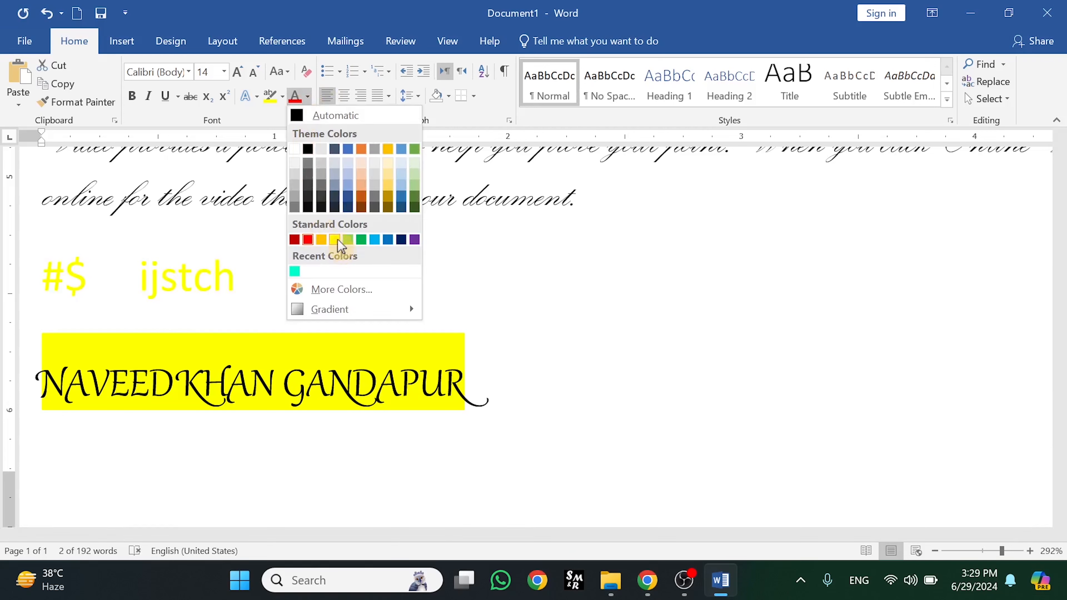
click(295, 240)
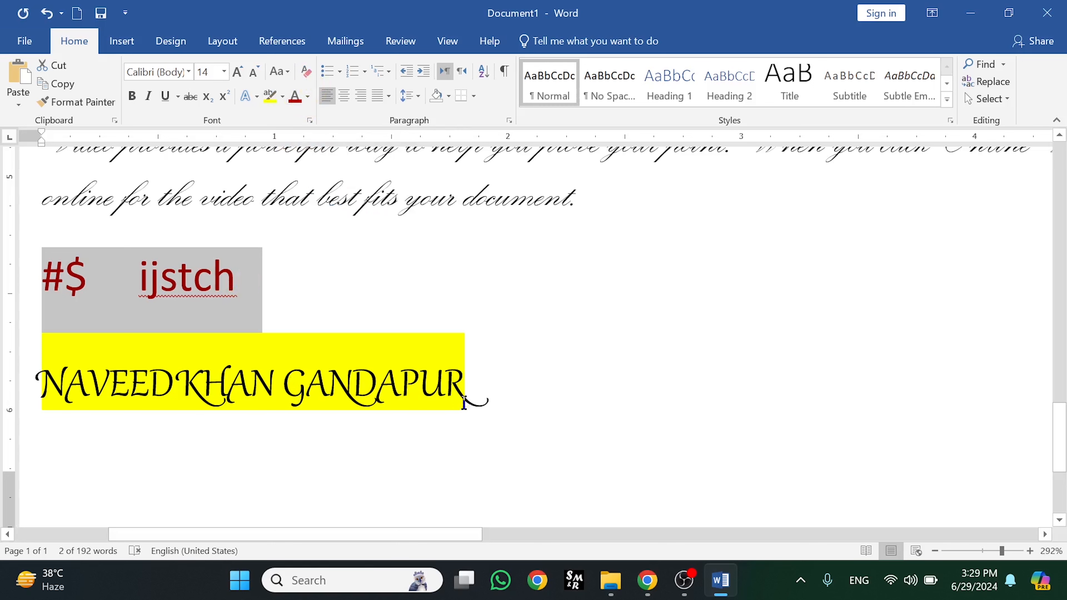
Clear all formatting from the name line and from ijstch
drag(484, 378, 54, 375)
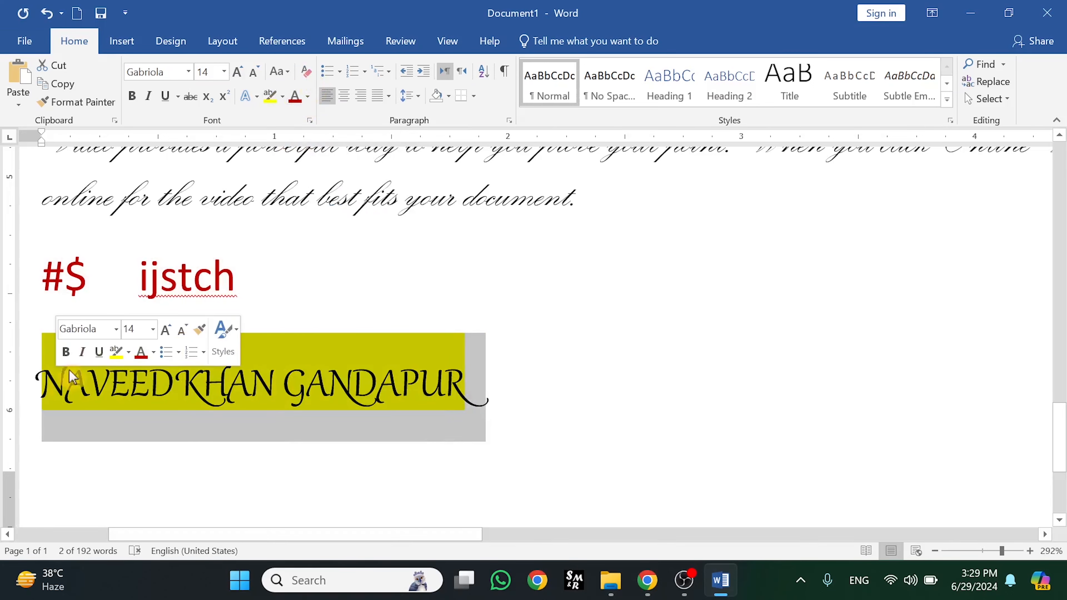
click(306, 72)
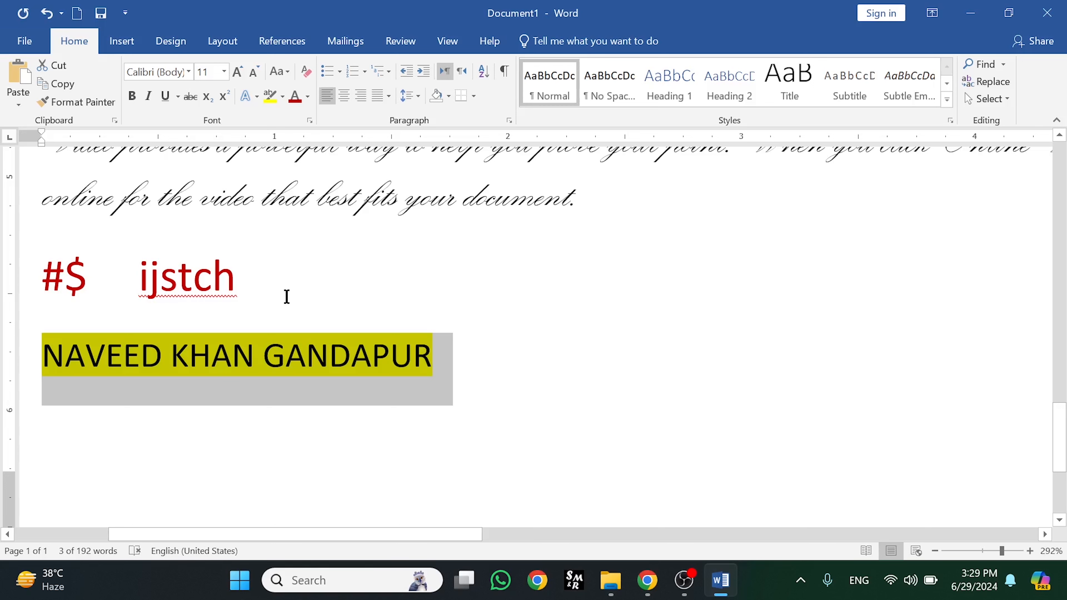
drag(243, 286, 138, 288)
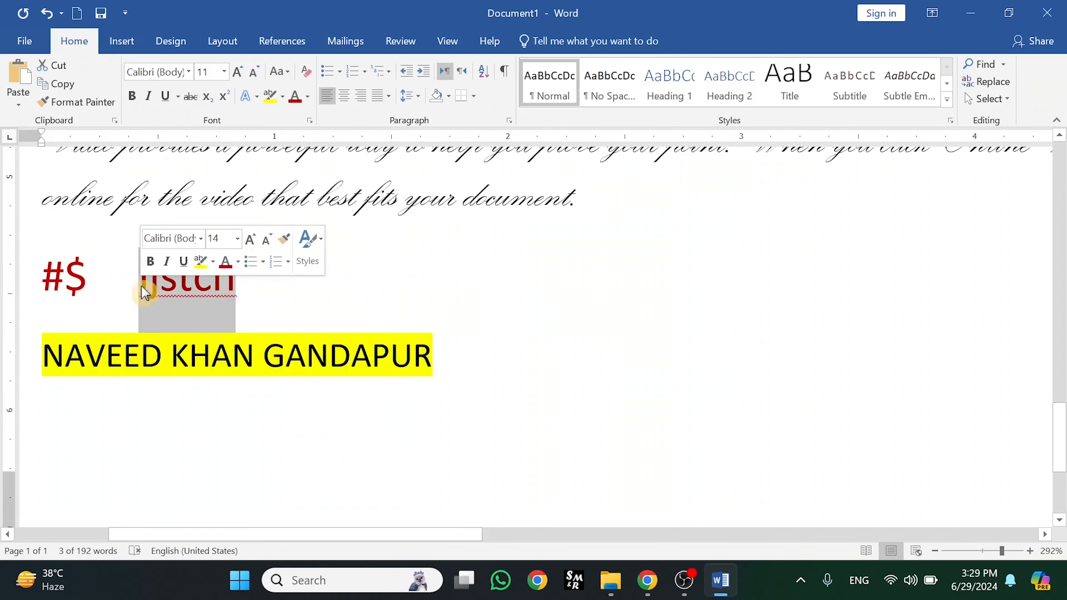
click(305, 72)
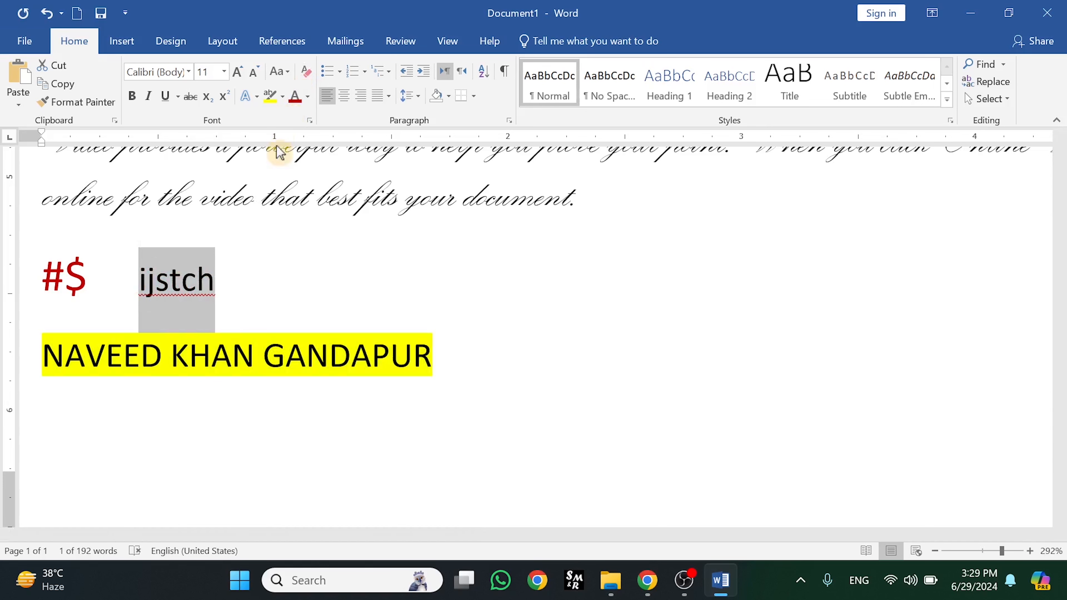
Set the name line's highlight color to No Color
drag(460, 364, 80, 353)
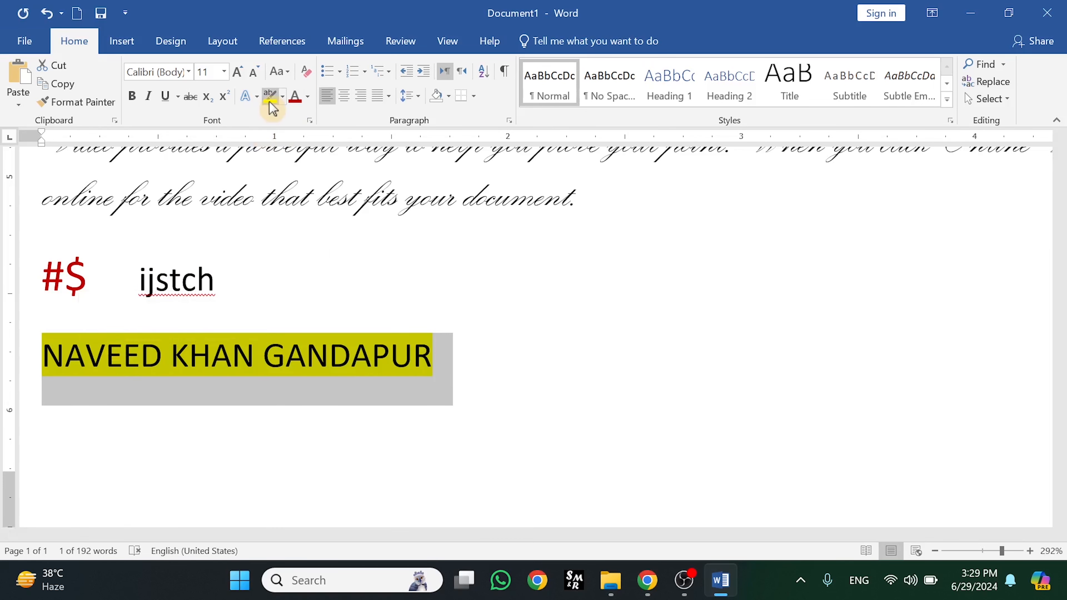
click(281, 96)
click(276, 190)
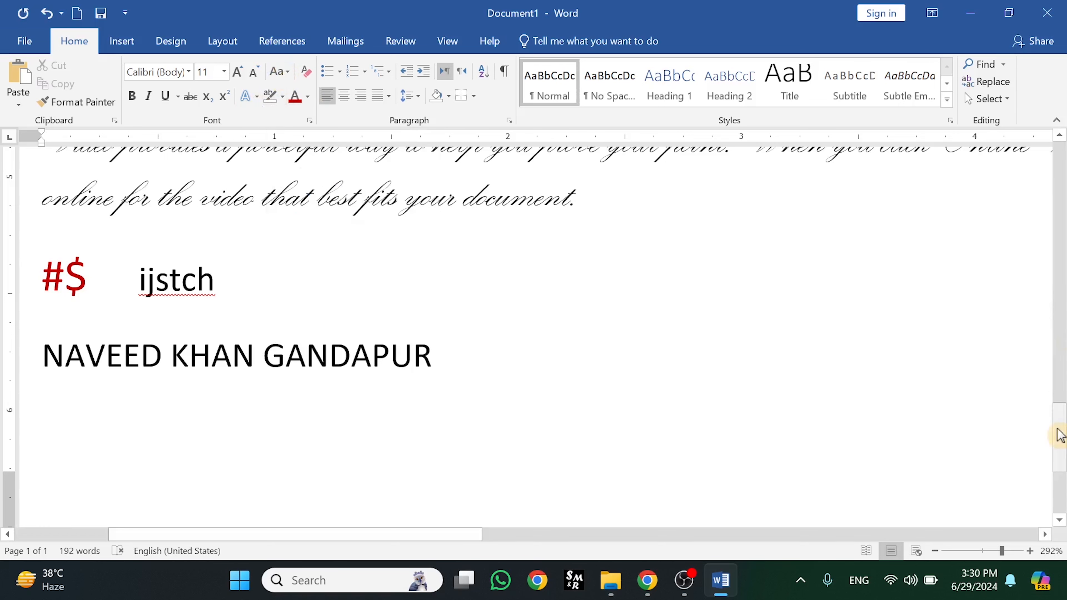
Zoom out and add an empty line below the name line
drag(1003, 551, 983, 551)
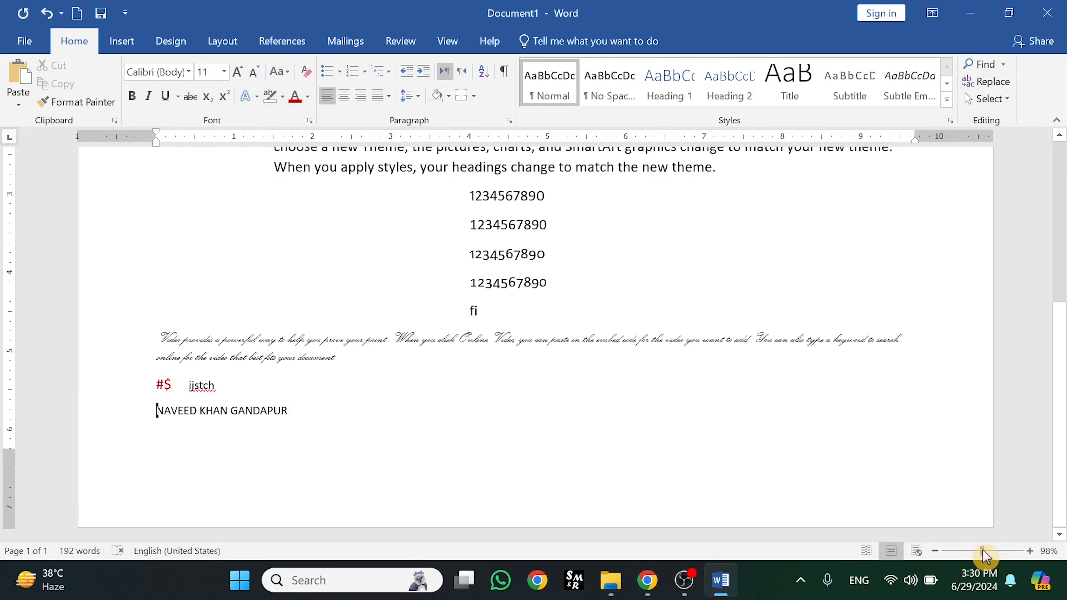
click(584, 433)
key(Return)
In a new blank document, generate three sample paragraphs with =rand(3)
key(ctrl+n)
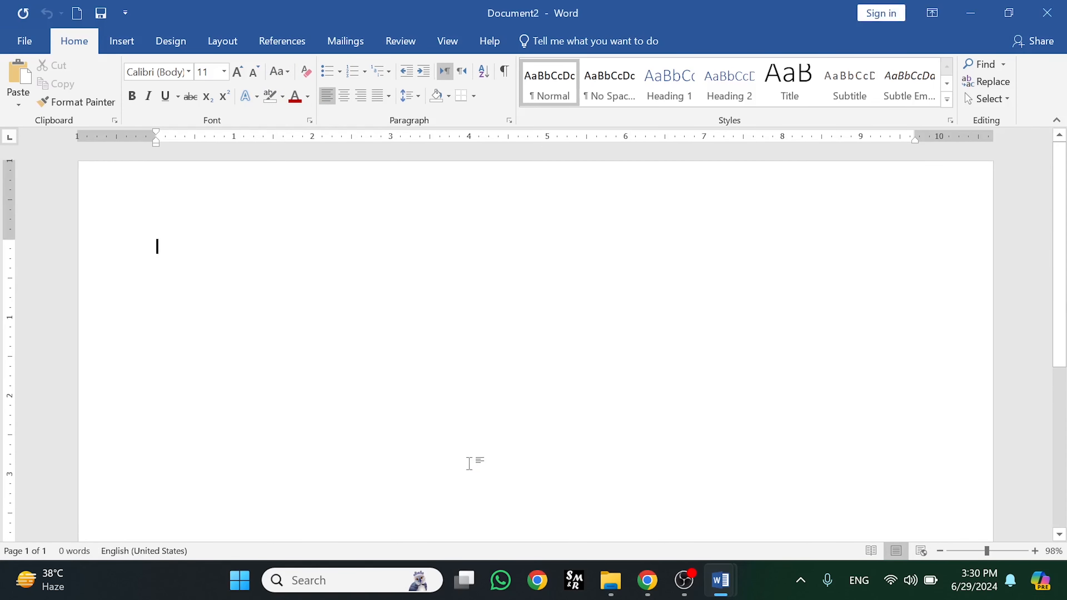
text(=)
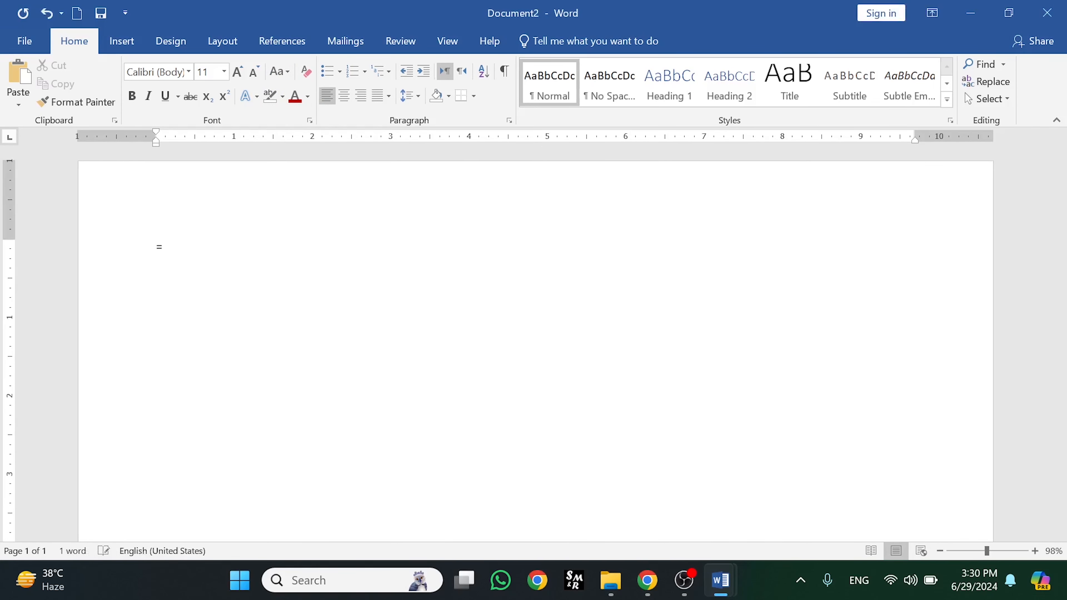
text(ra)
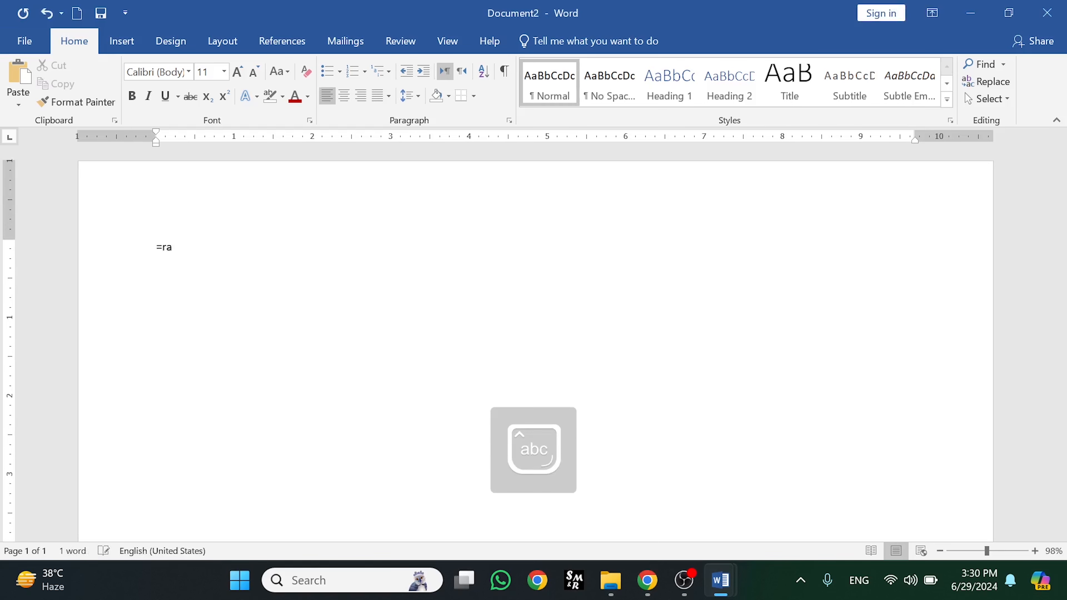
text(n)
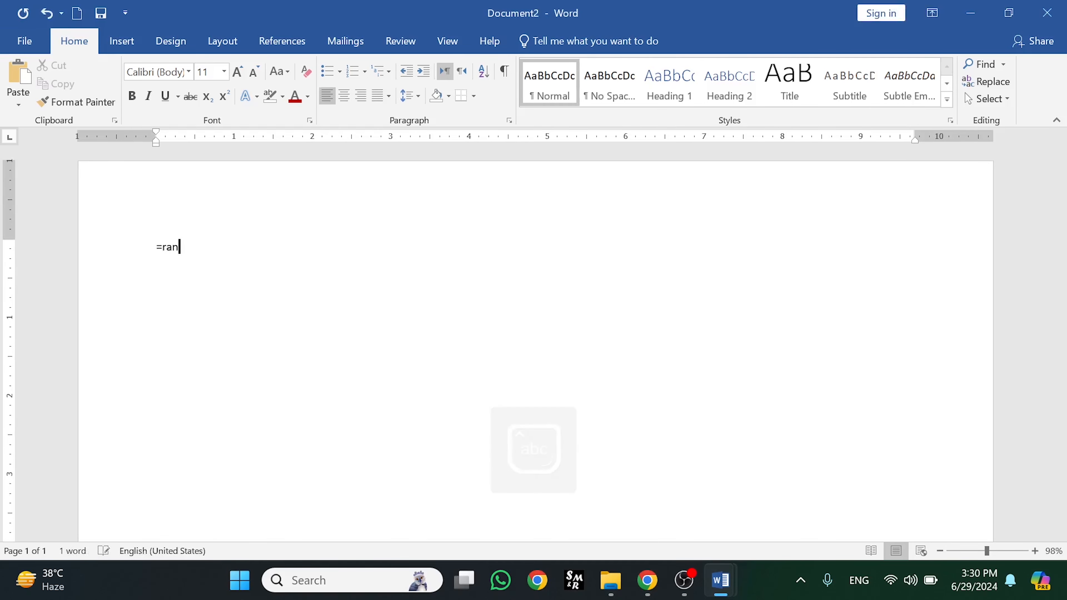
text(d)
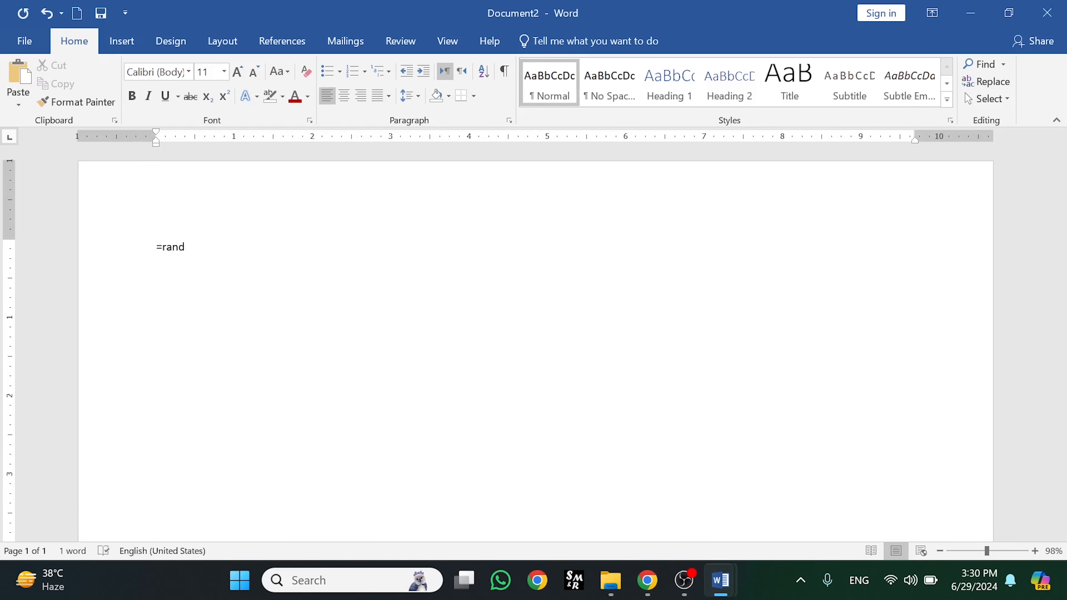
text((3))
key(Return)
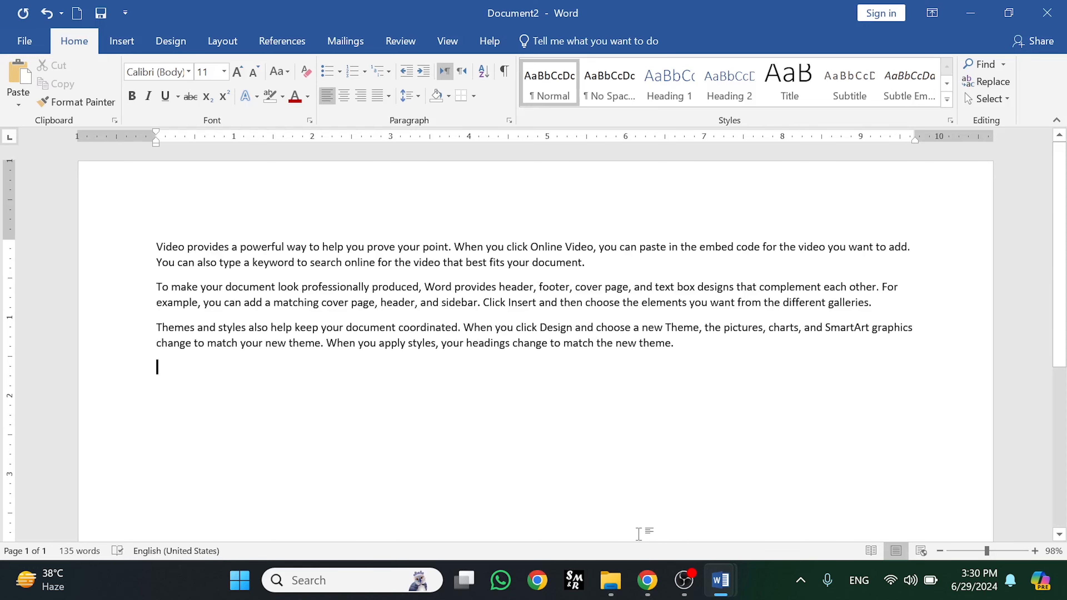
Apply Sentence case to all three sample paragraphs
click(992, 550)
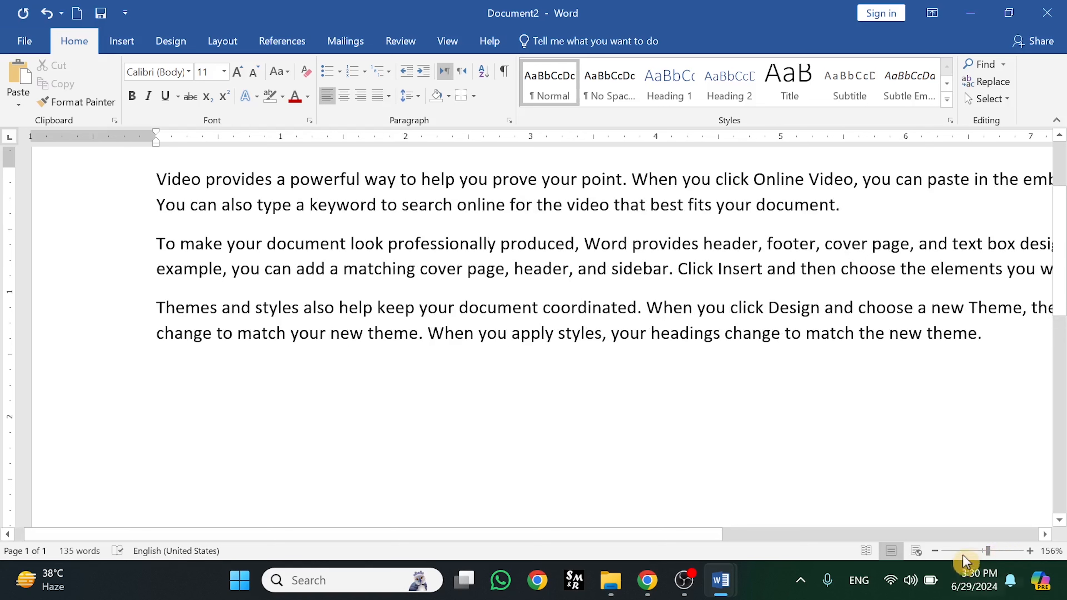
drag(693, 539, 750, 537)
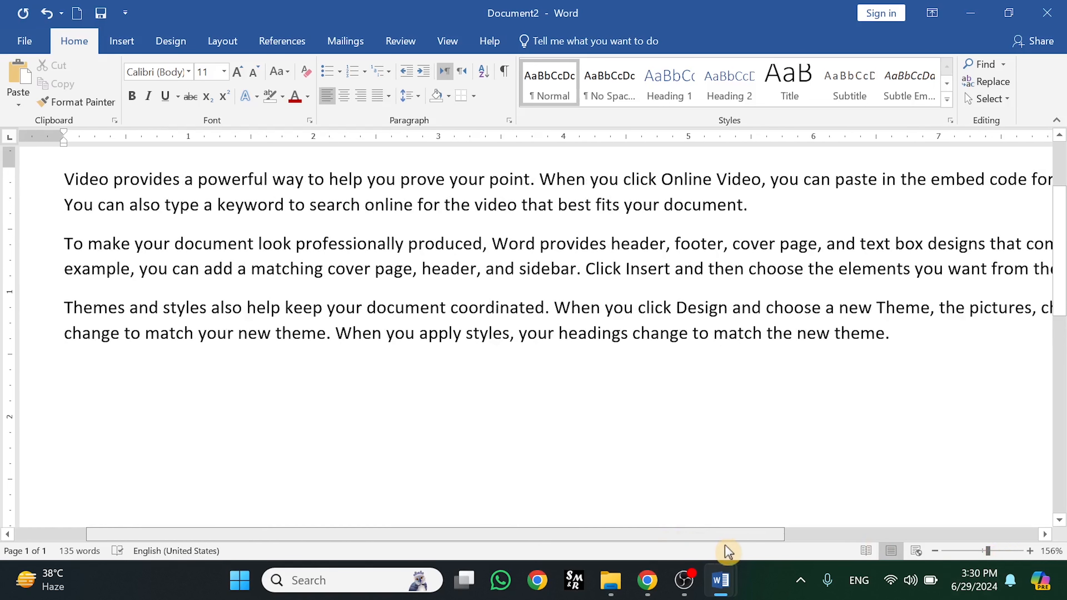
drag(917, 337, 69, 176)
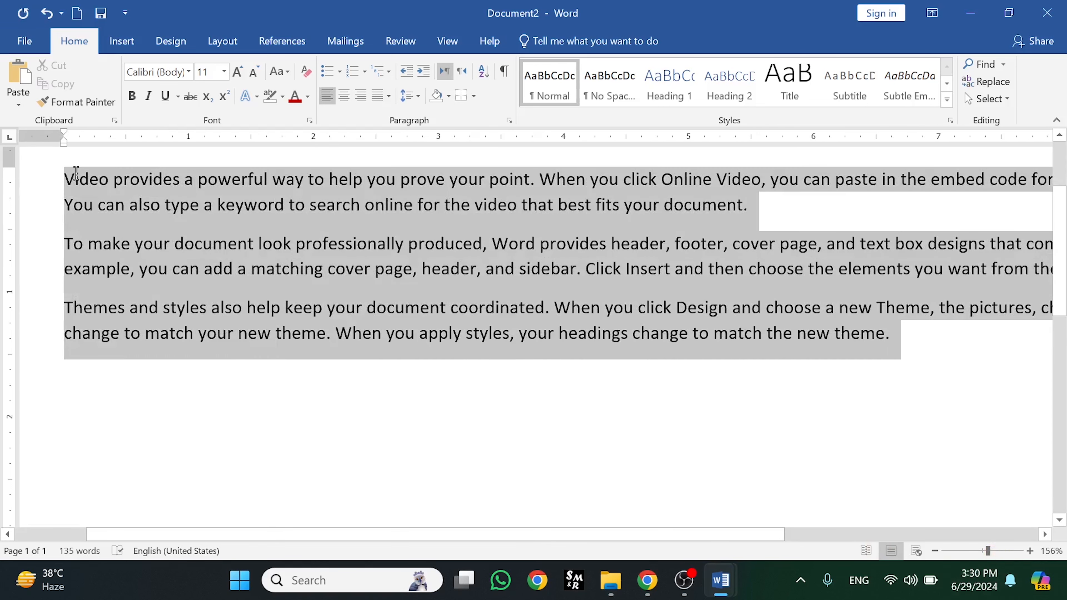
click(289, 72)
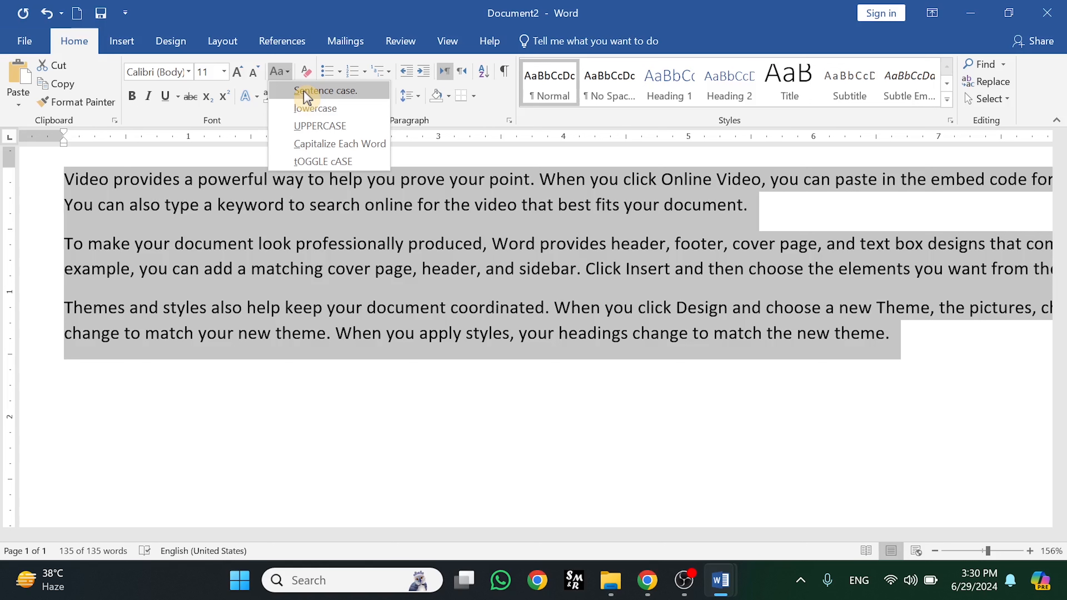
click(305, 92)
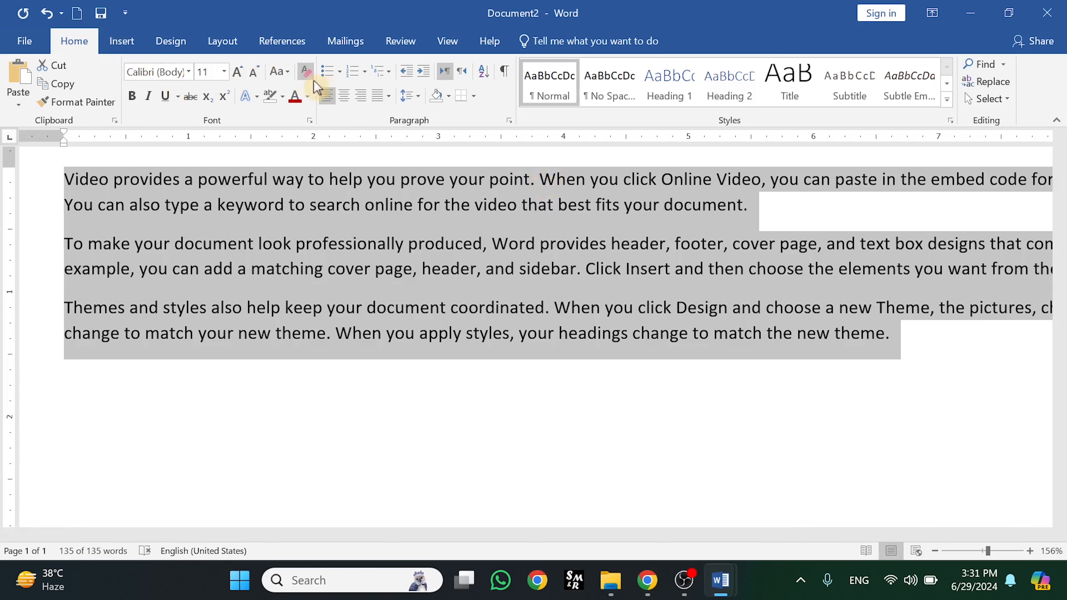
Convert the three sample paragraphs to lowercase, compare with undo and redo, then reapply lowercase
click(293, 80)
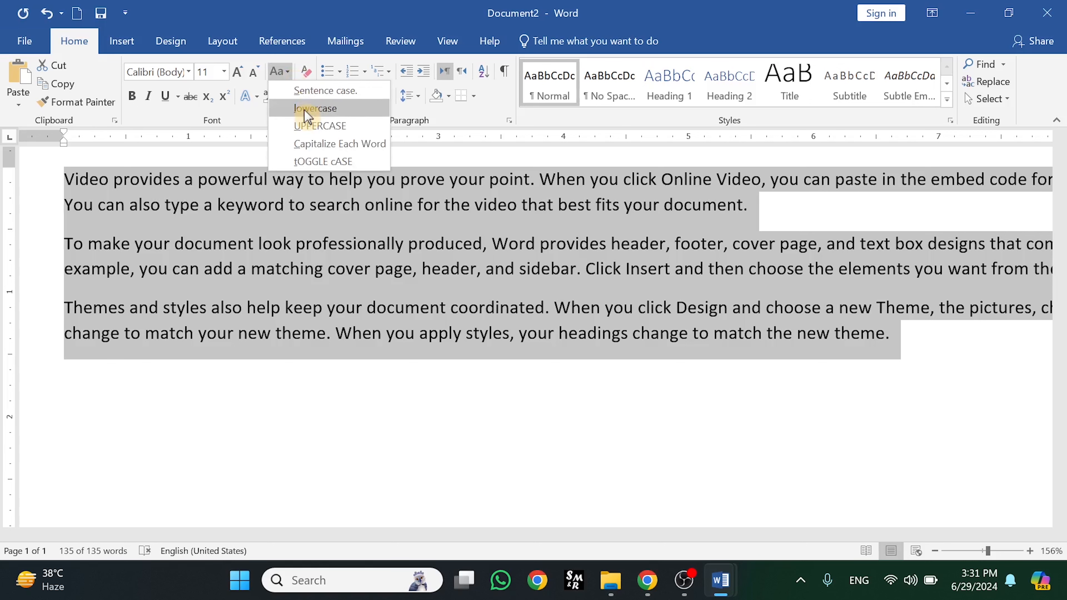
click(315, 109)
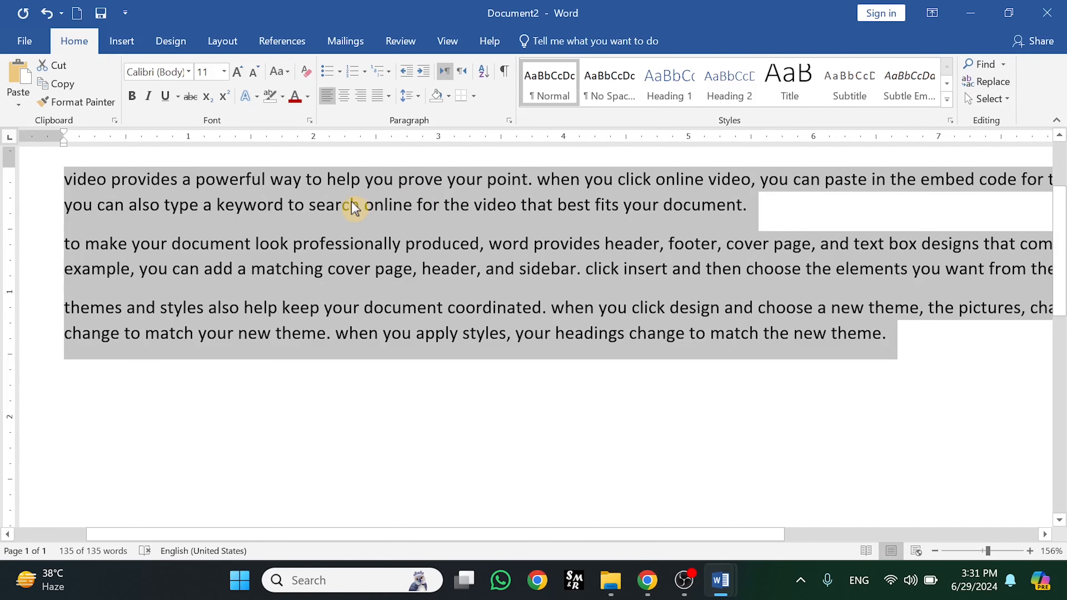
key(ctrl+z)
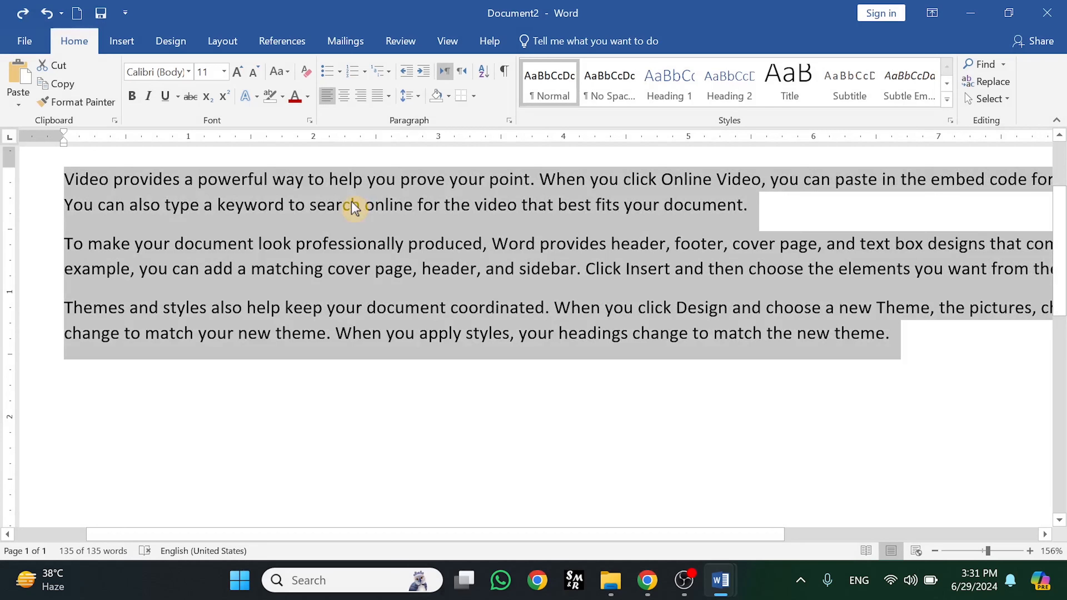
key(ctrl+y)
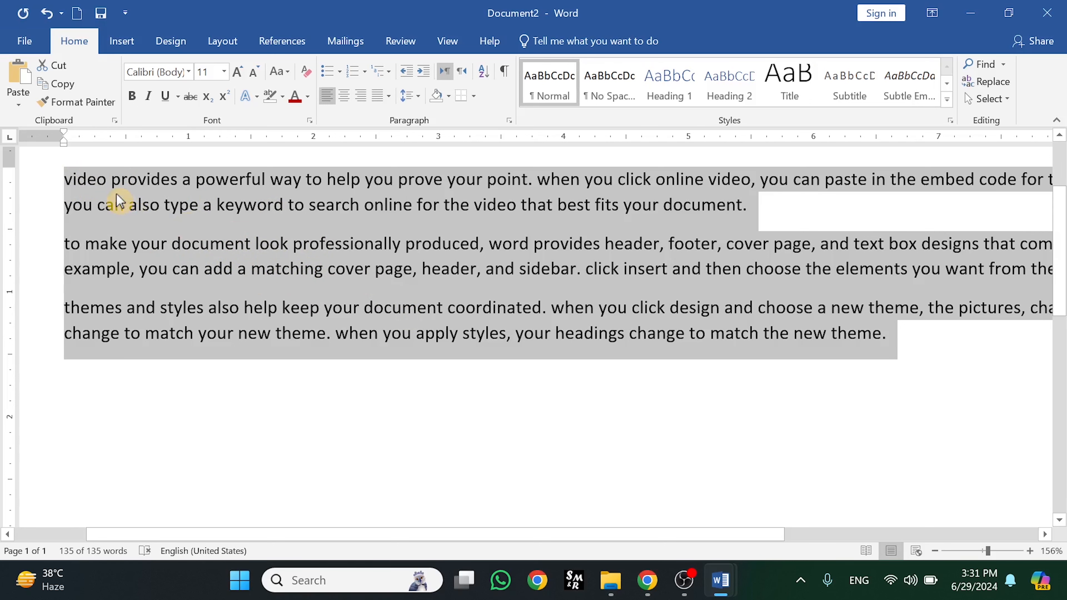
key(ctrl+z)
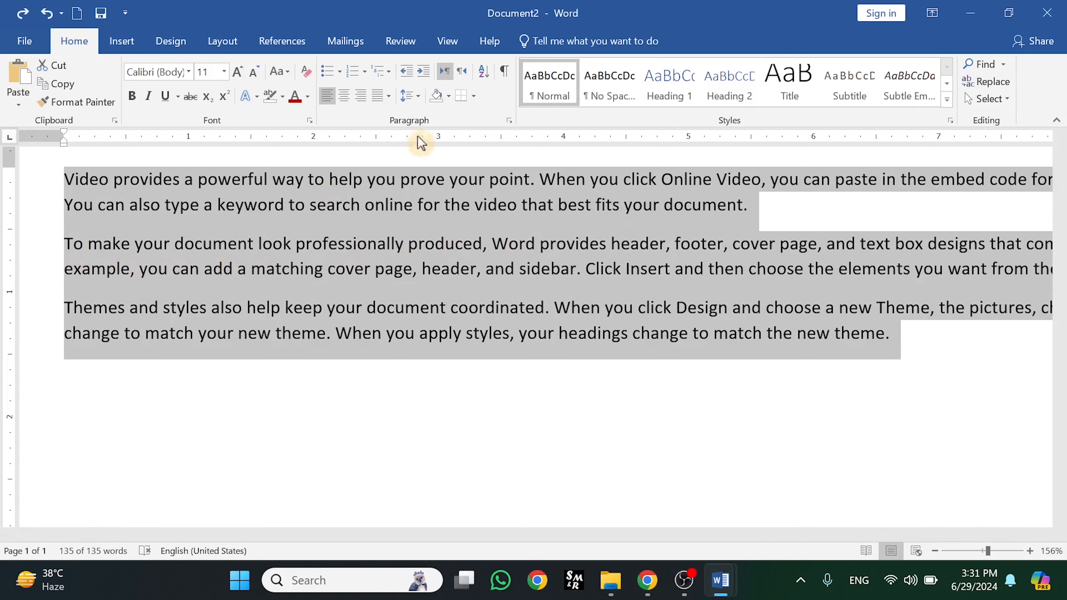
click(281, 73)
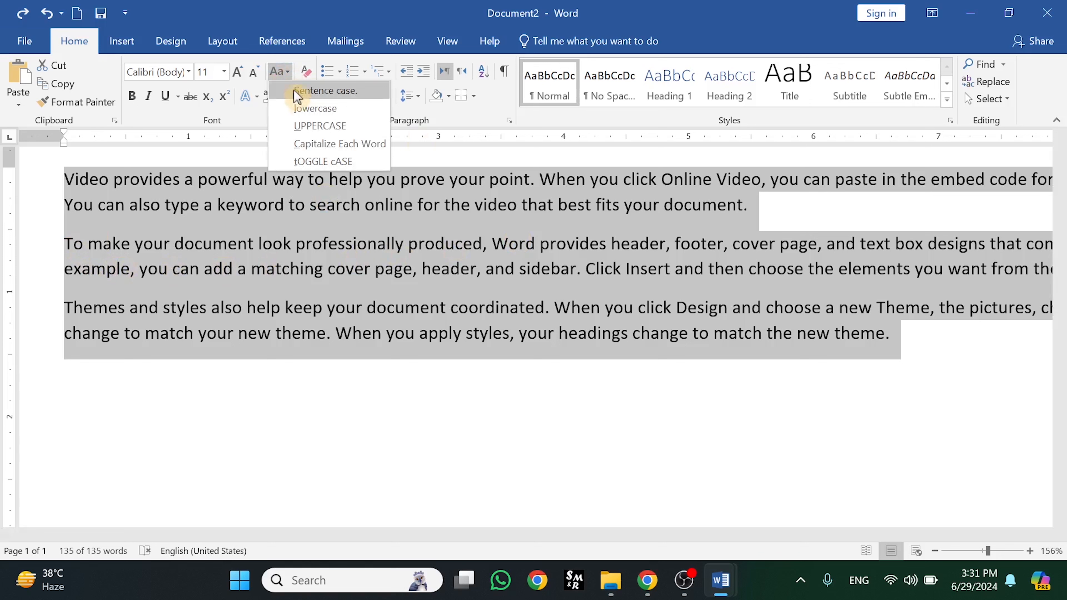
click(305, 110)
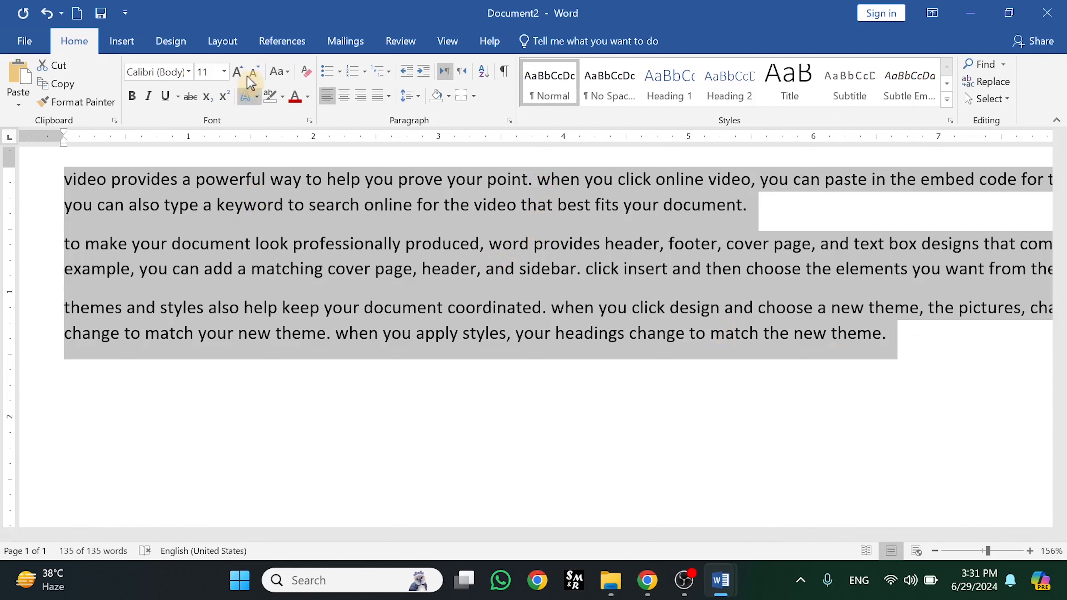
Apply UPPERCASE, then Capitalize Each Word, then finish the paragraphs in tOGGLE cASE
click(280, 72)
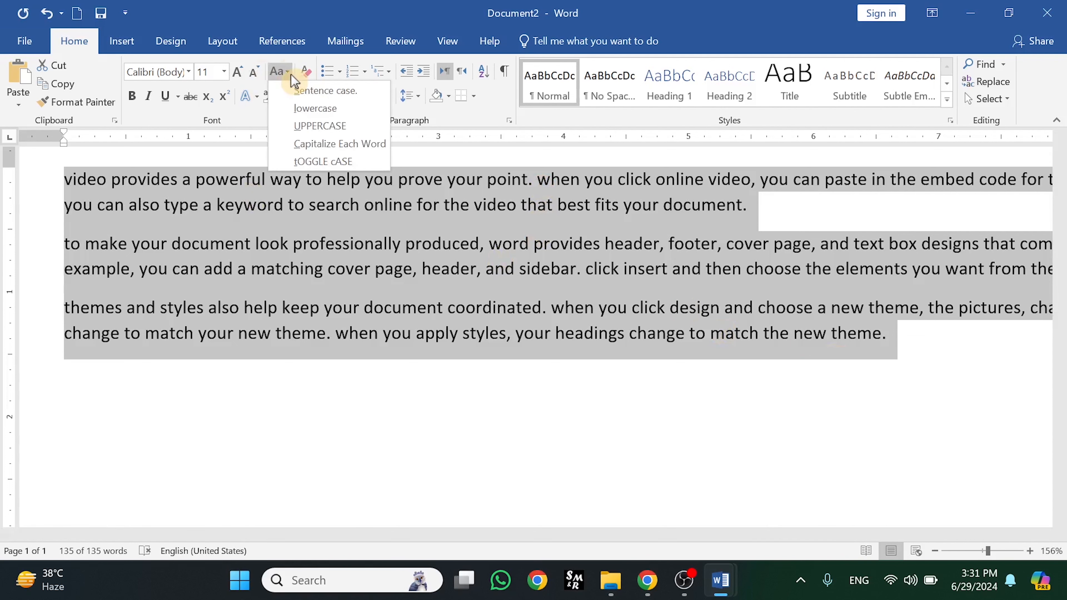
click(313, 126)
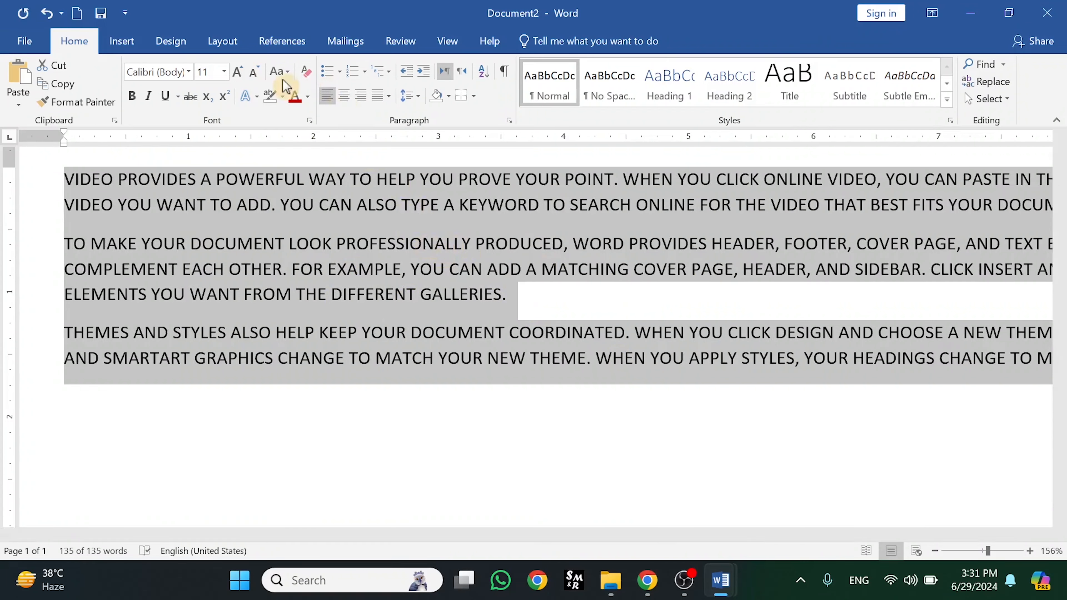
click(280, 71)
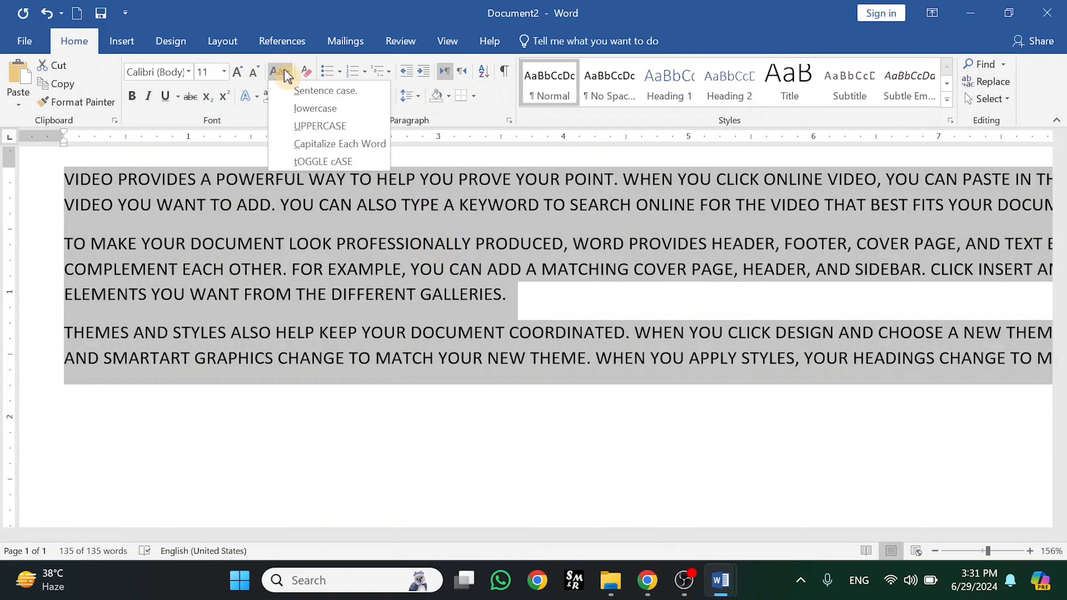
click(323, 146)
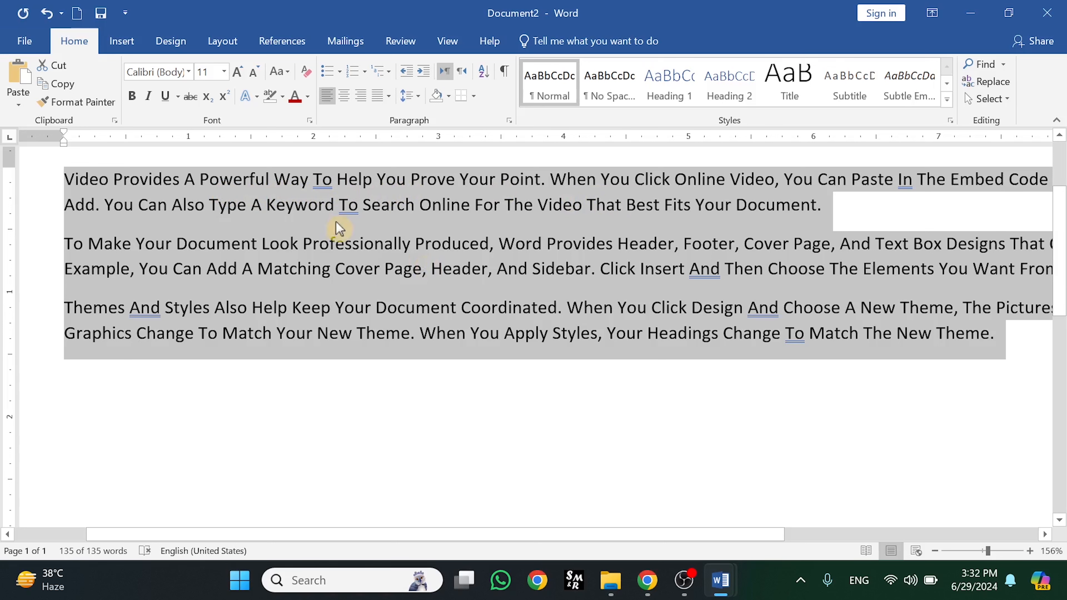
click(280, 72)
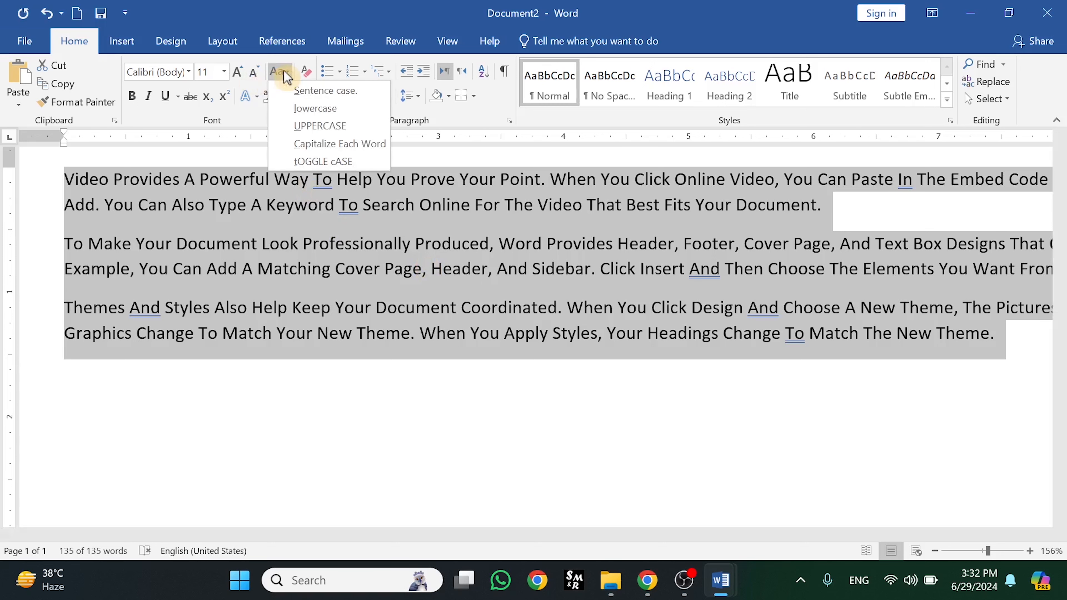
click(334, 164)
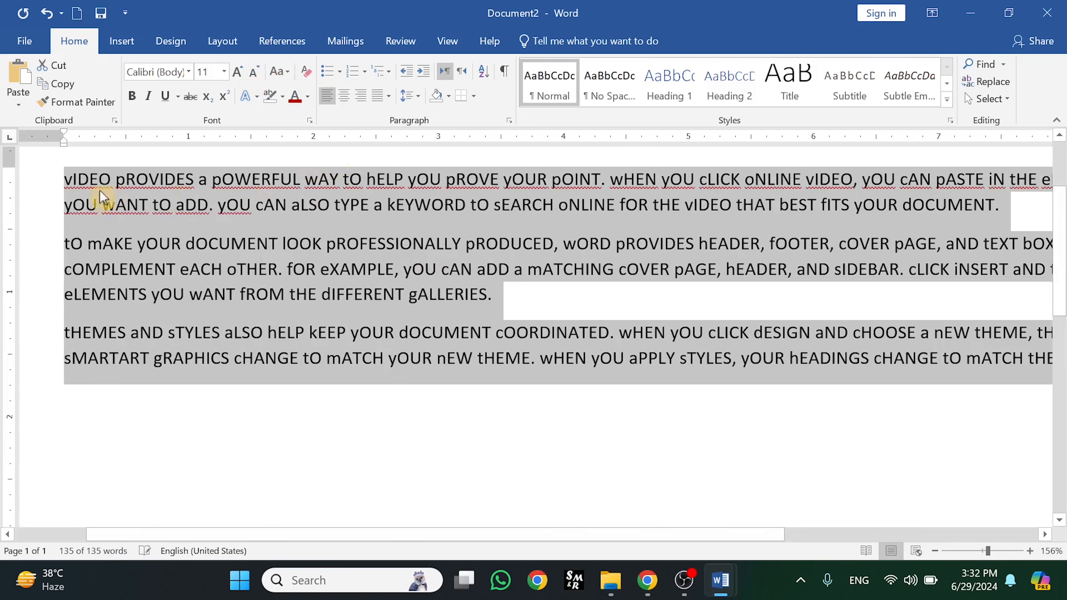